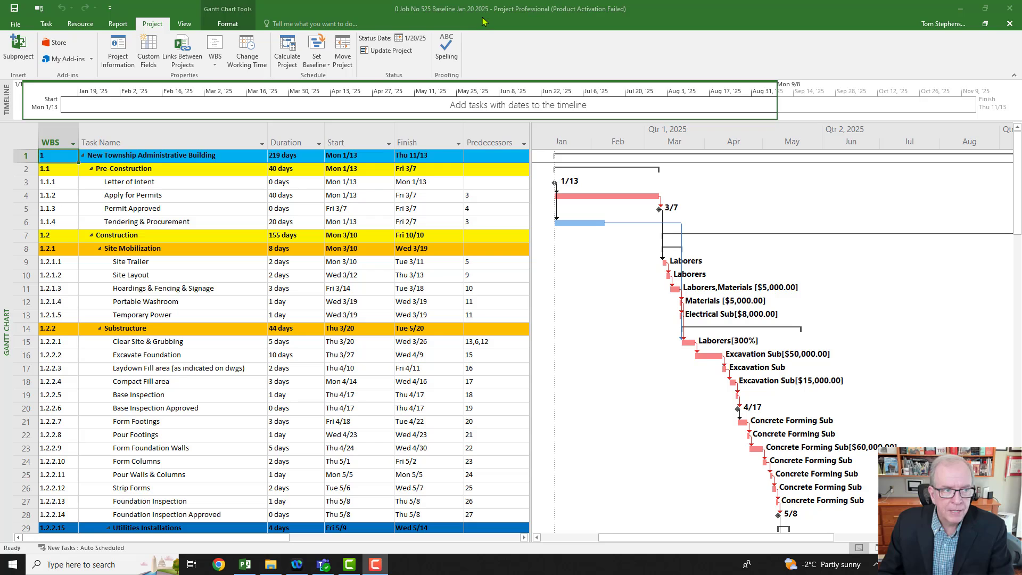
Step: Review the current file name and the New Township Project 525 folder's contents in the Save As dialog, without saving
left_click(15, 25)
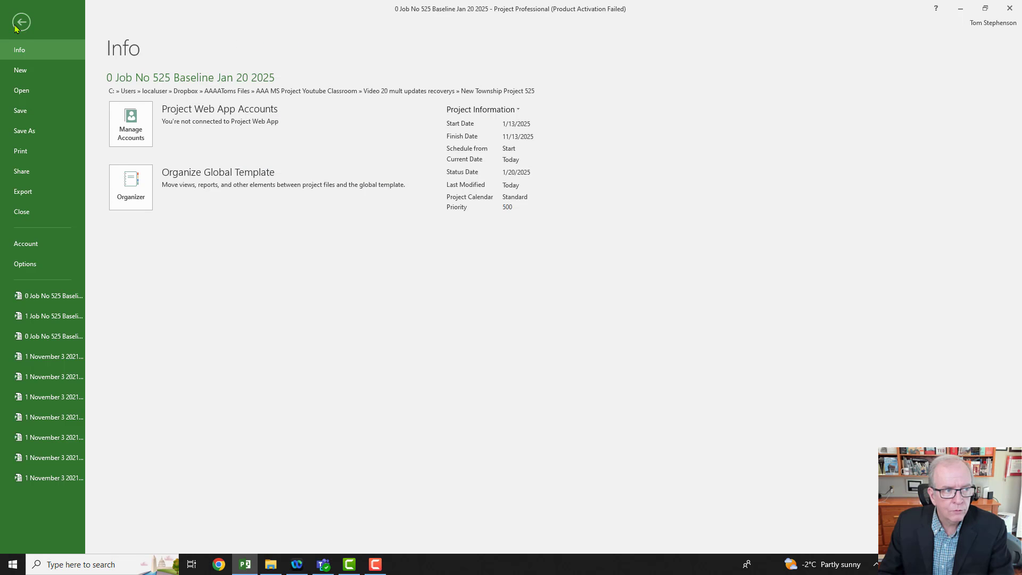
left_click(33, 133)
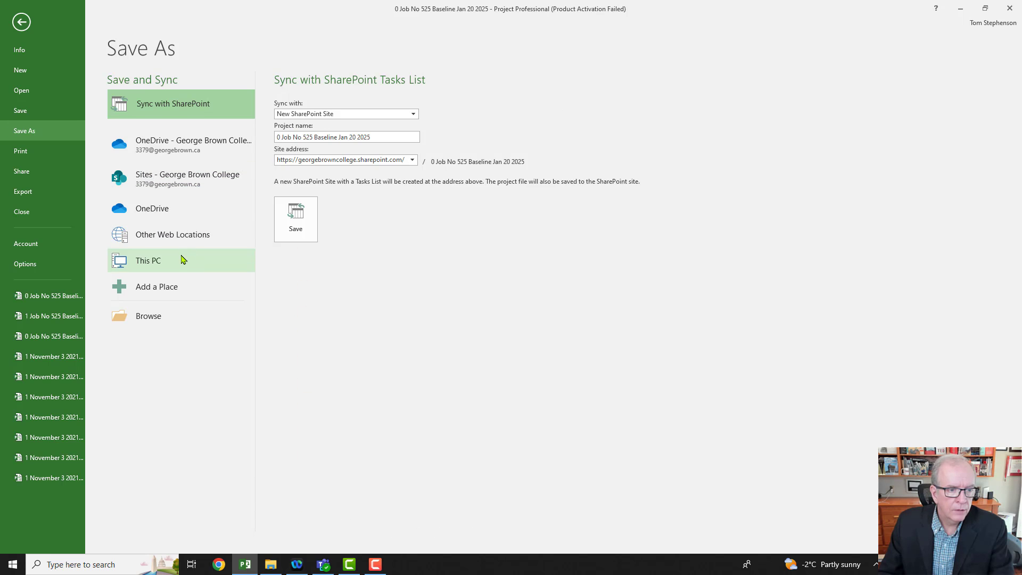
left_click(181, 259)
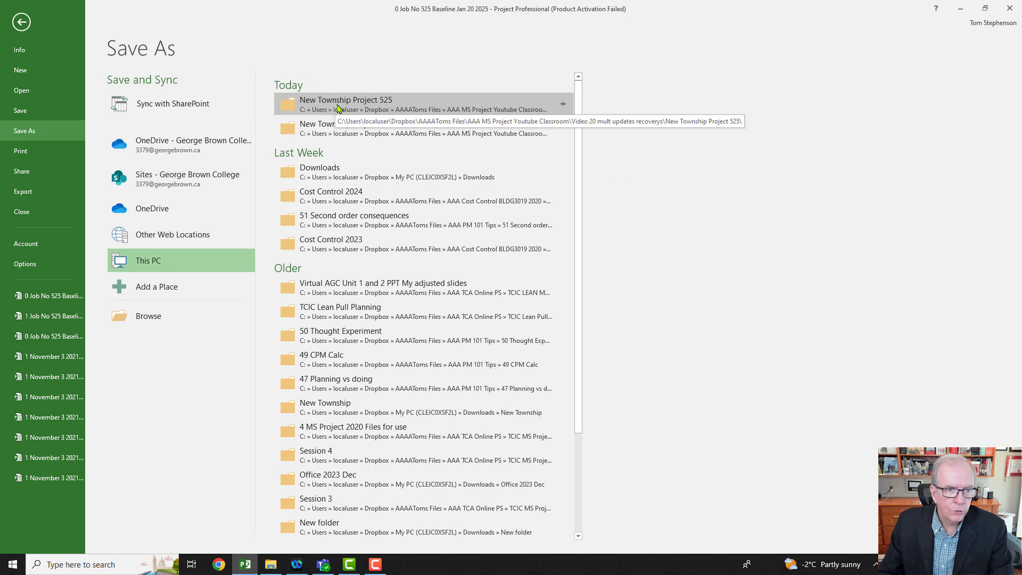
left_click(337, 108)
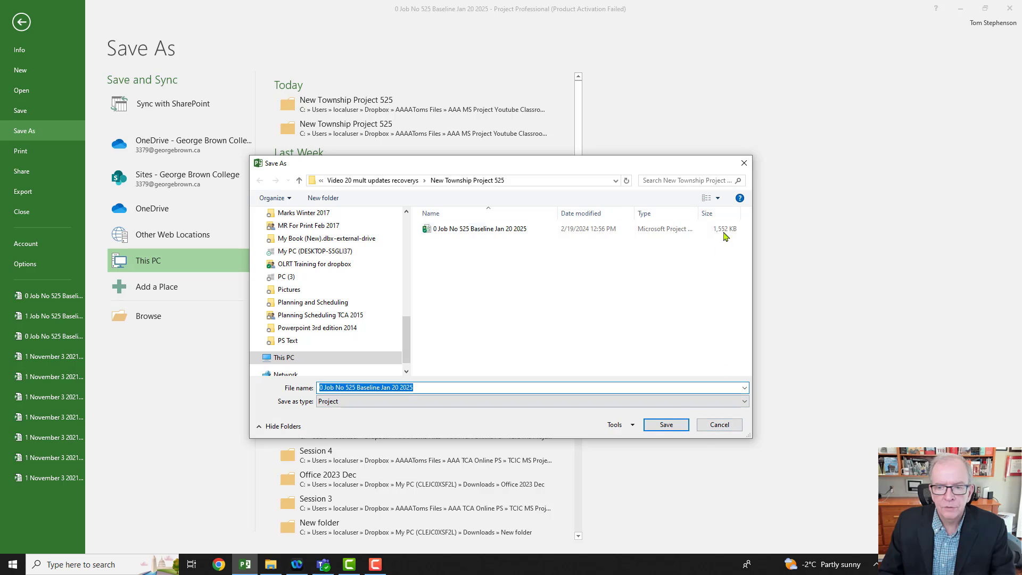
left_click(744, 164)
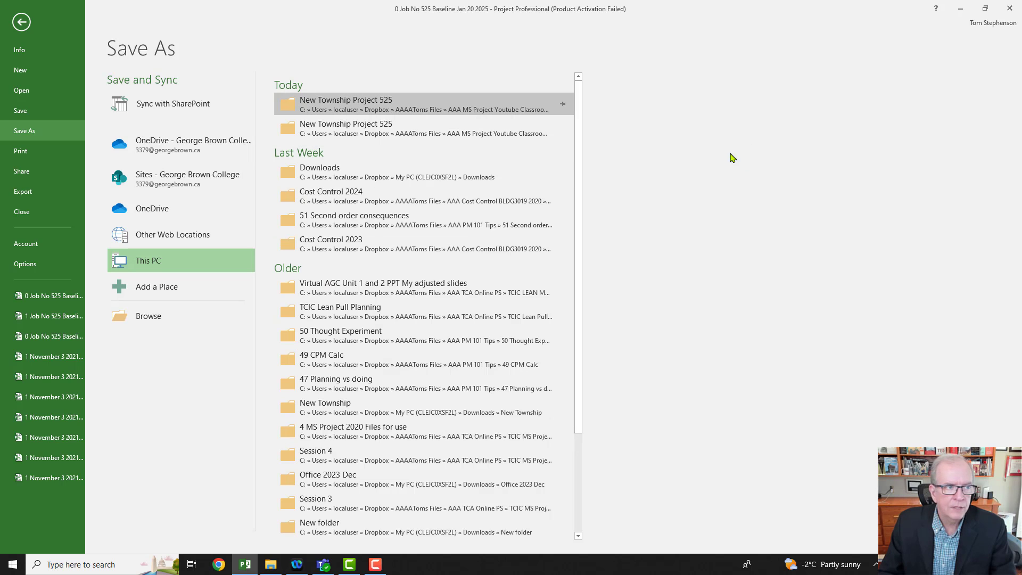
left_click(17, 25)
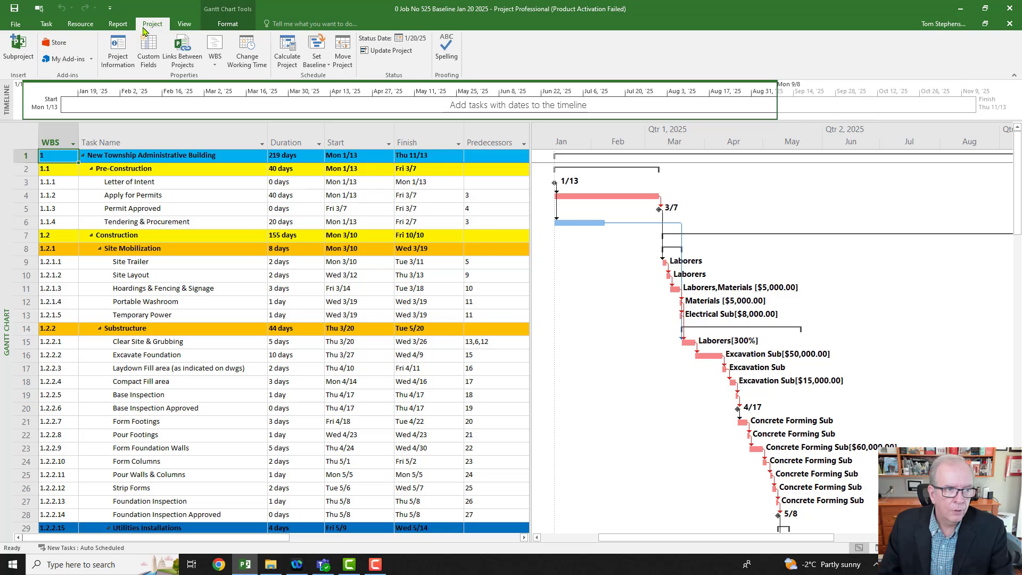
Step: Set the project's status date to 3/6/2025 in the project information
left_click(116, 56)
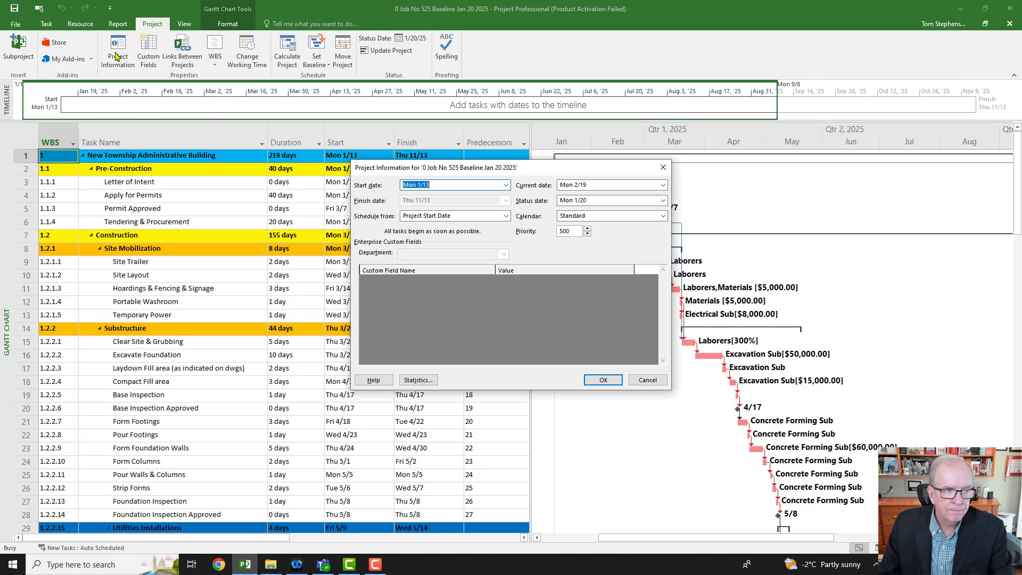
left_click(664, 201)
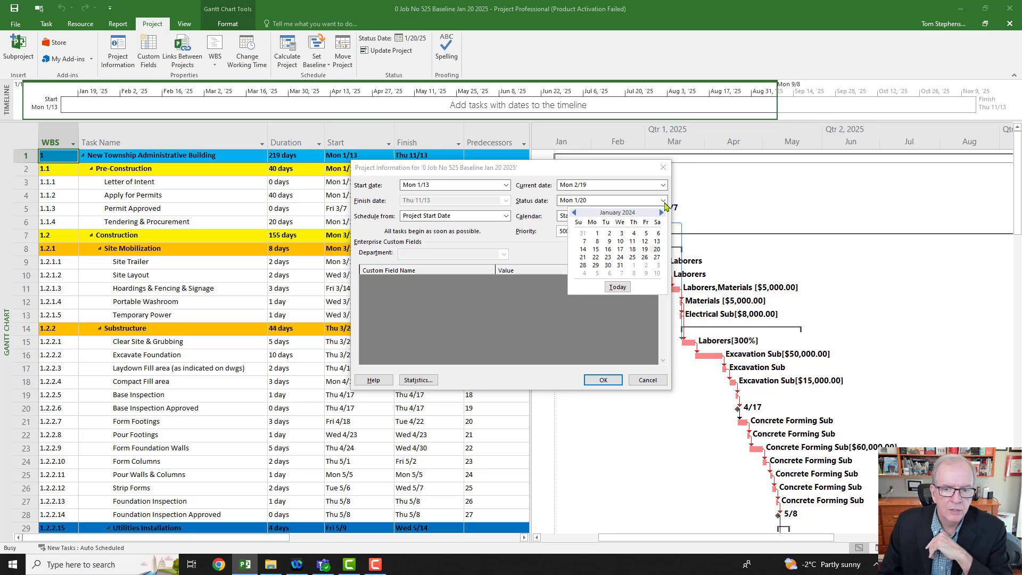
left_click(662, 213)
left_click(662, 212)
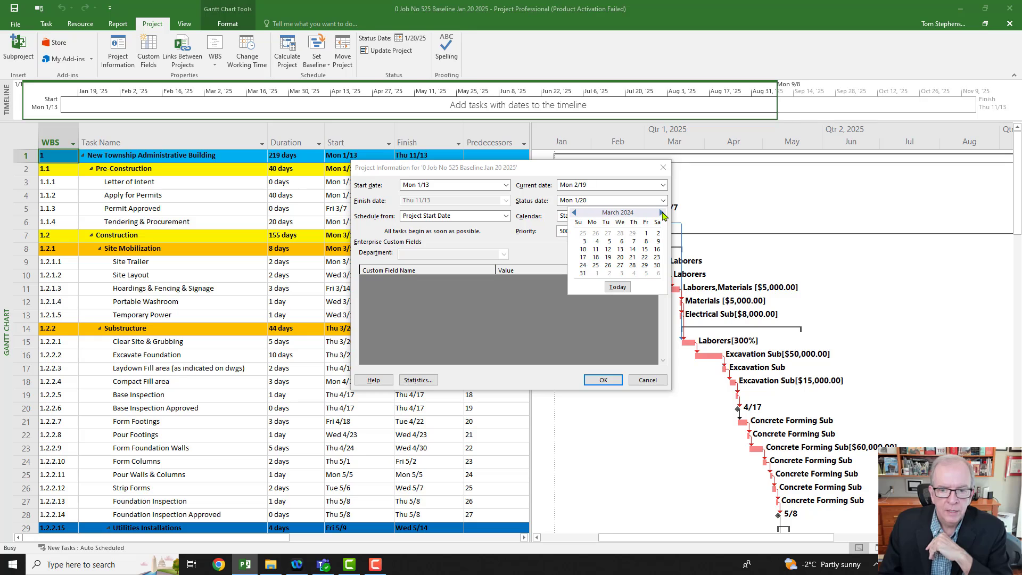
left_click(662, 213)
left_click(662, 213)
left_click(663, 213)
left_click(663, 213)
left_click(663, 213)
left_click(663, 213)
left_click(663, 213)
left_click(663, 213)
left_click(663, 213)
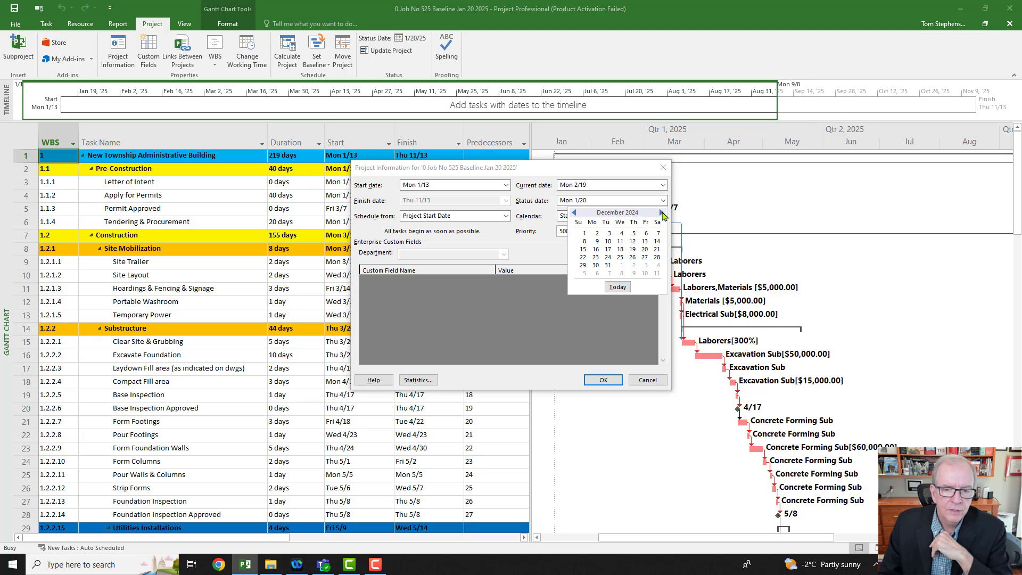
left_click(663, 213)
left_click(663, 213)
left_click(663, 213)
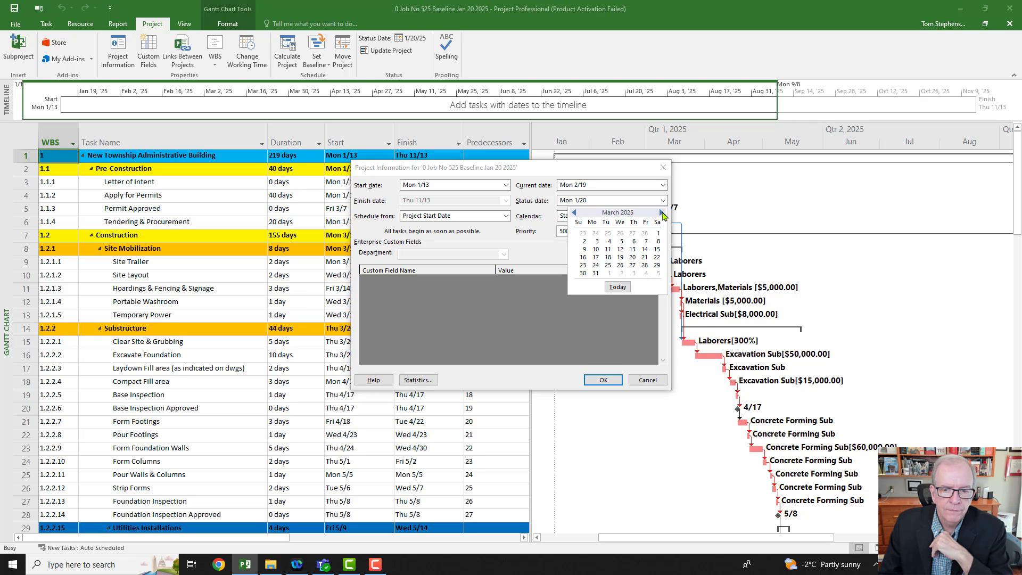
left_click(634, 241)
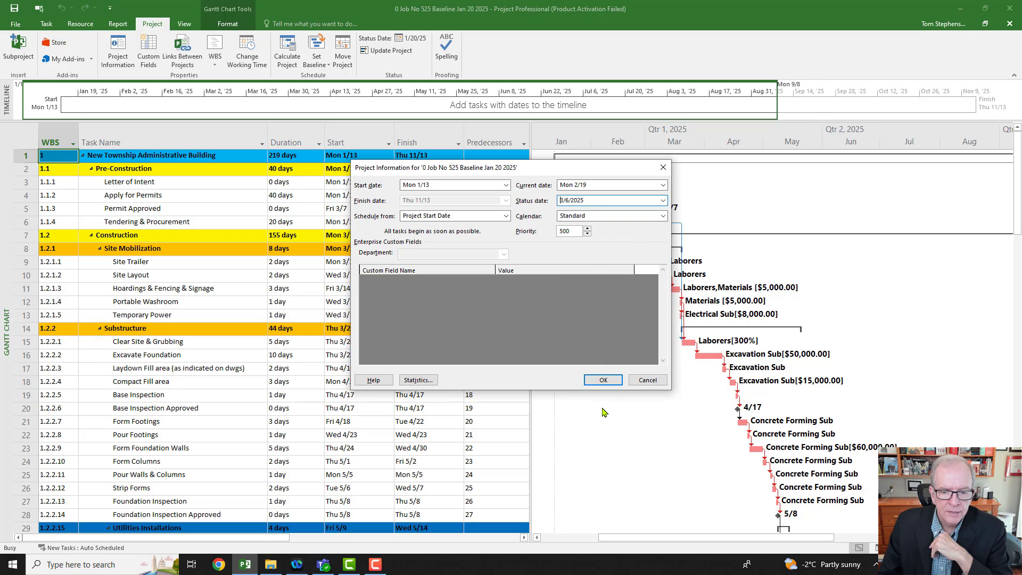
left_click(603, 381)
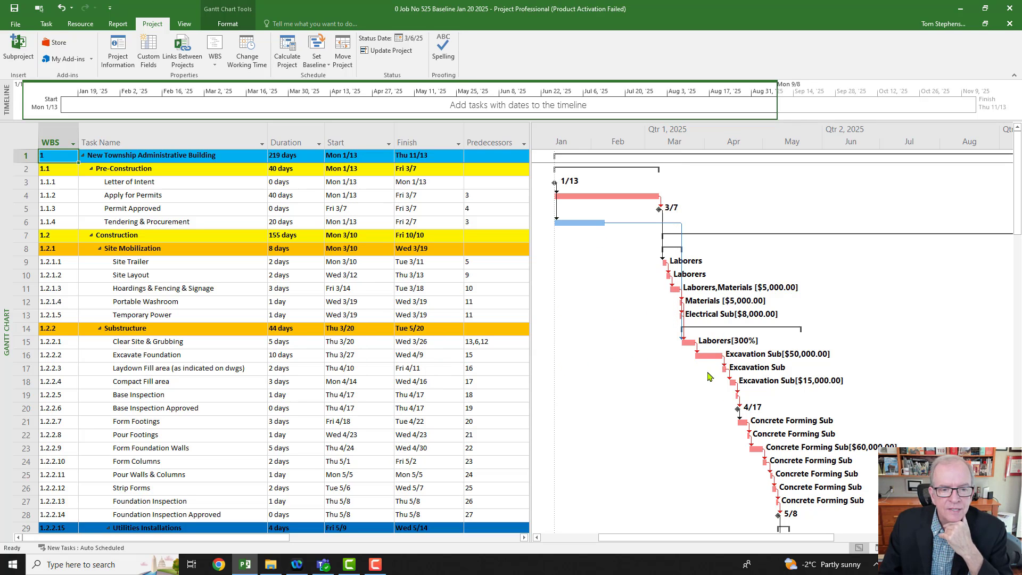
Step: Format the Gantt chart's Status Date gridline as a solid red line
right_click(610, 325)
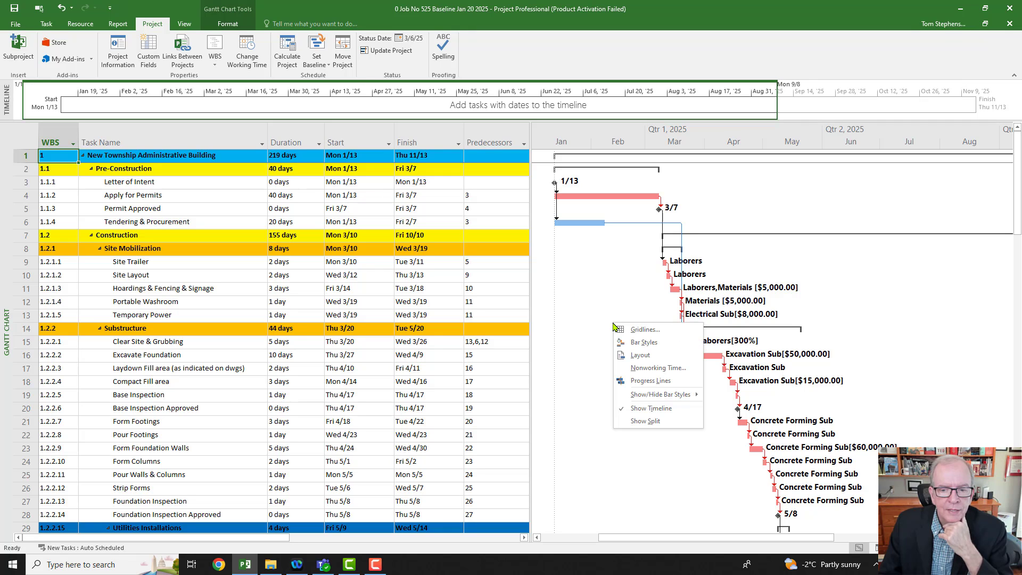
left_click(631, 331)
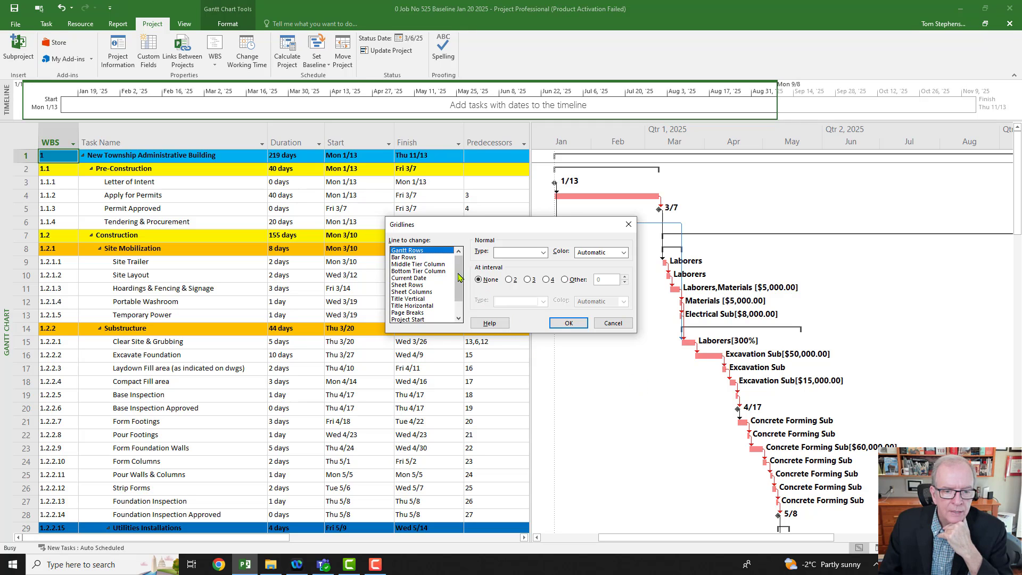
left_click_drag(457, 285, 456, 302)
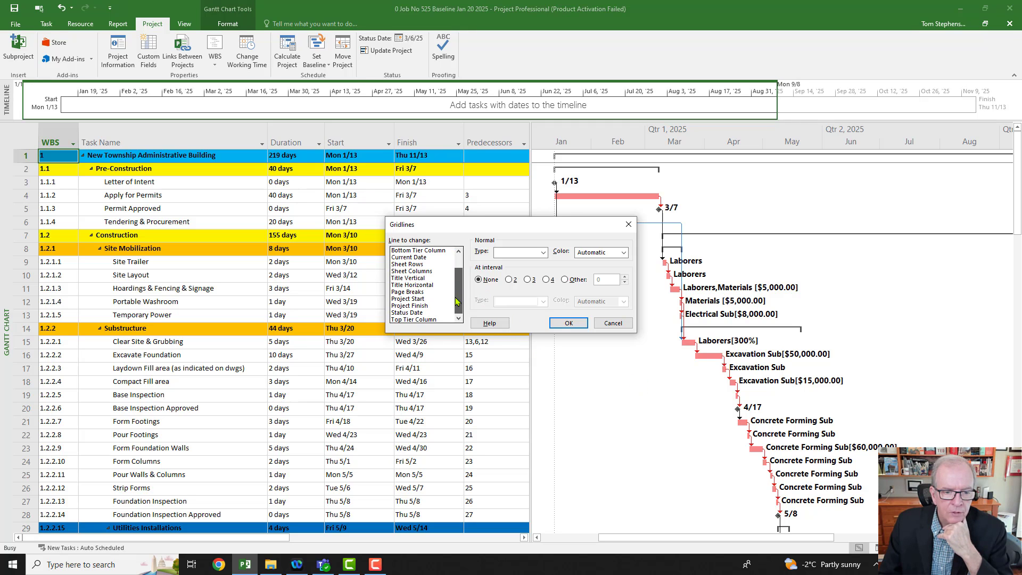
left_click(419, 313)
left_click(540, 254)
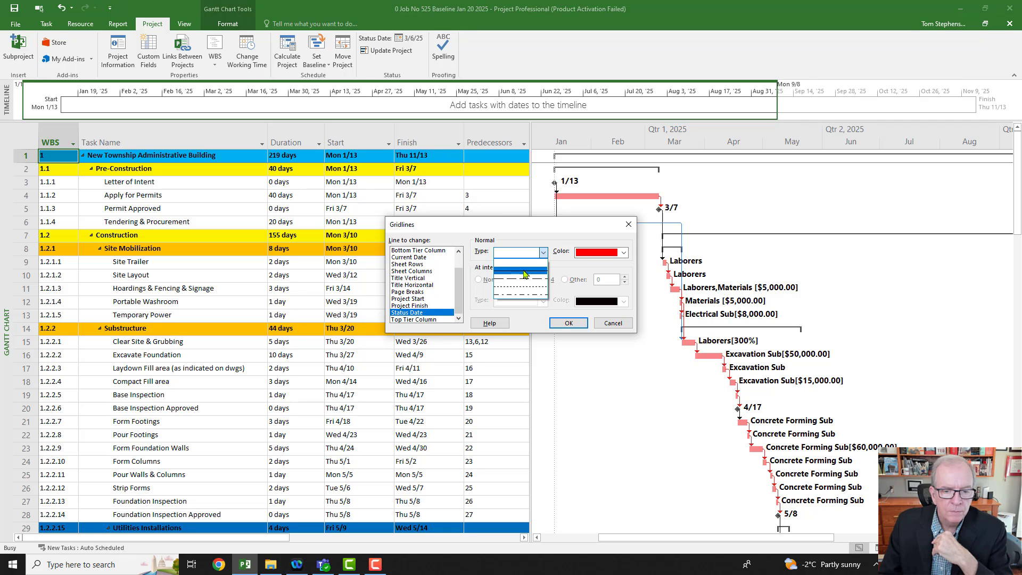
left_click(523, 272)
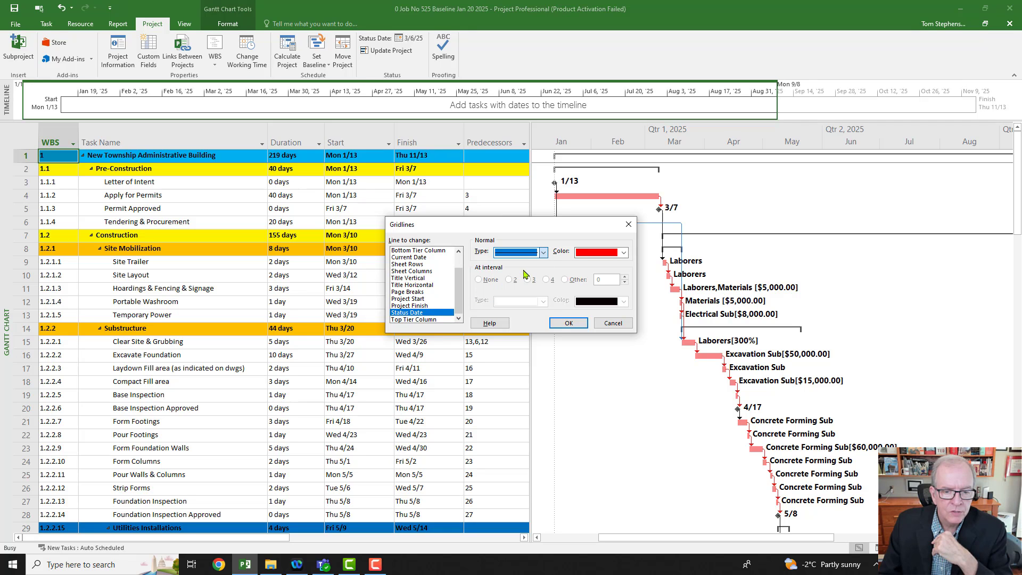
left_click(624, 253)
left_click(590, 349)
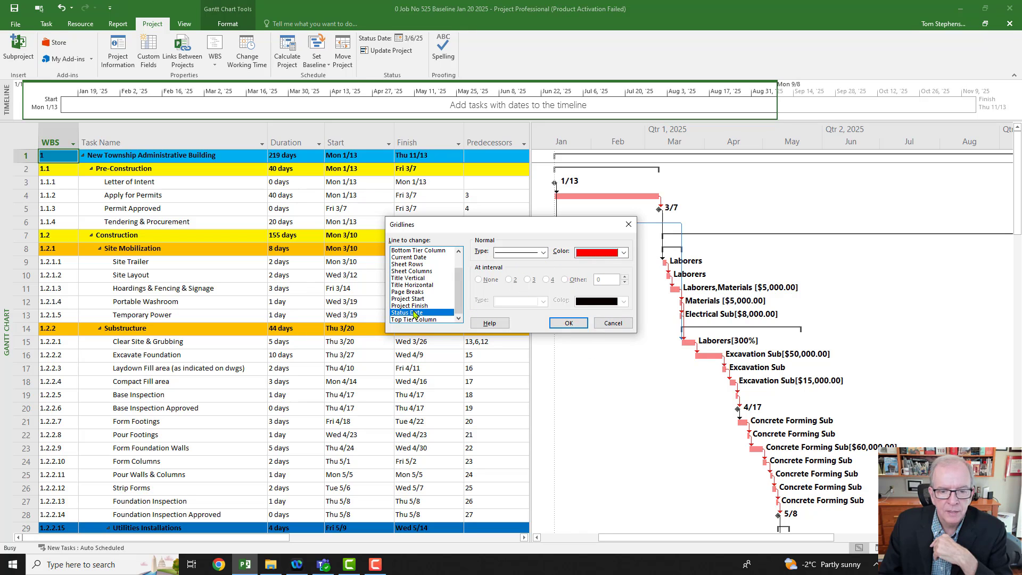
left_click(567, 324)
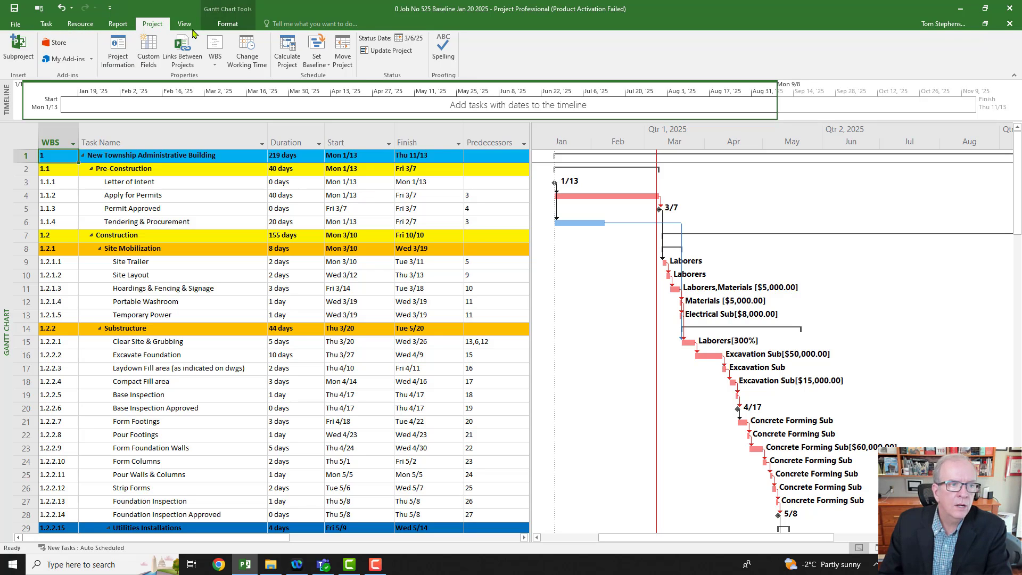
Step: Set the baseline for the entire project, using the default Baseline slot
left_click(316, 63)
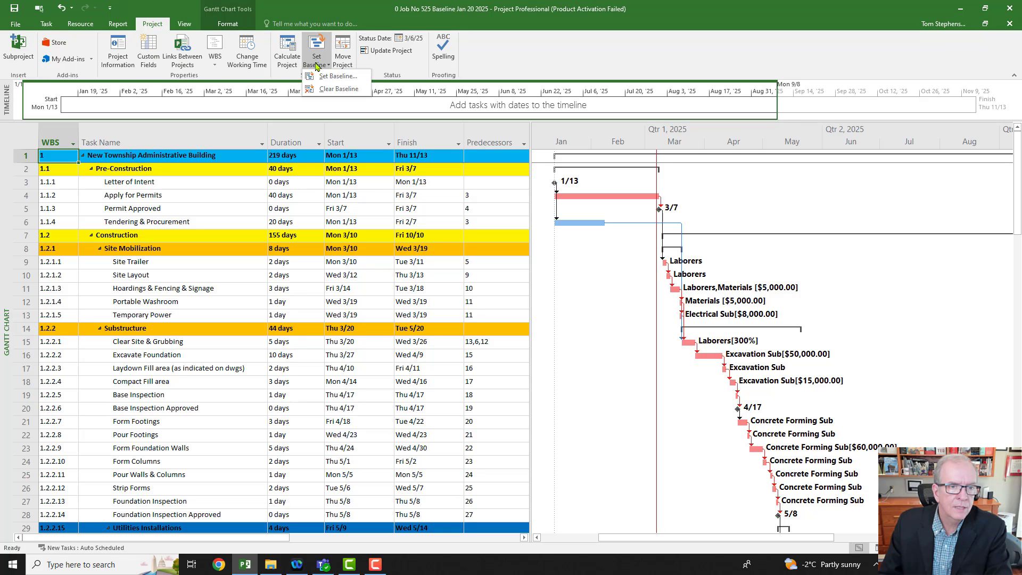
left_click(320, 78)
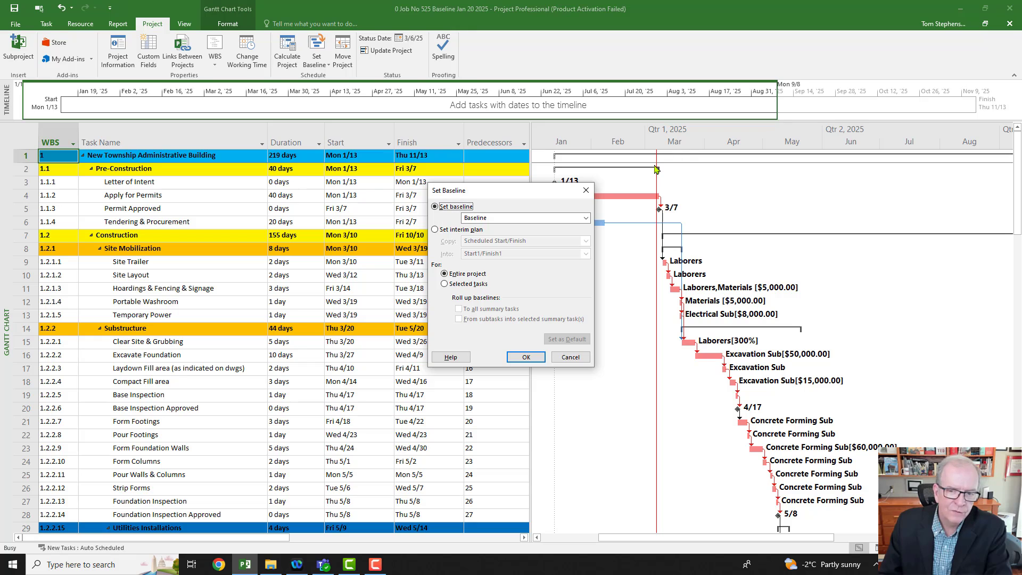
left_click(521, 361)
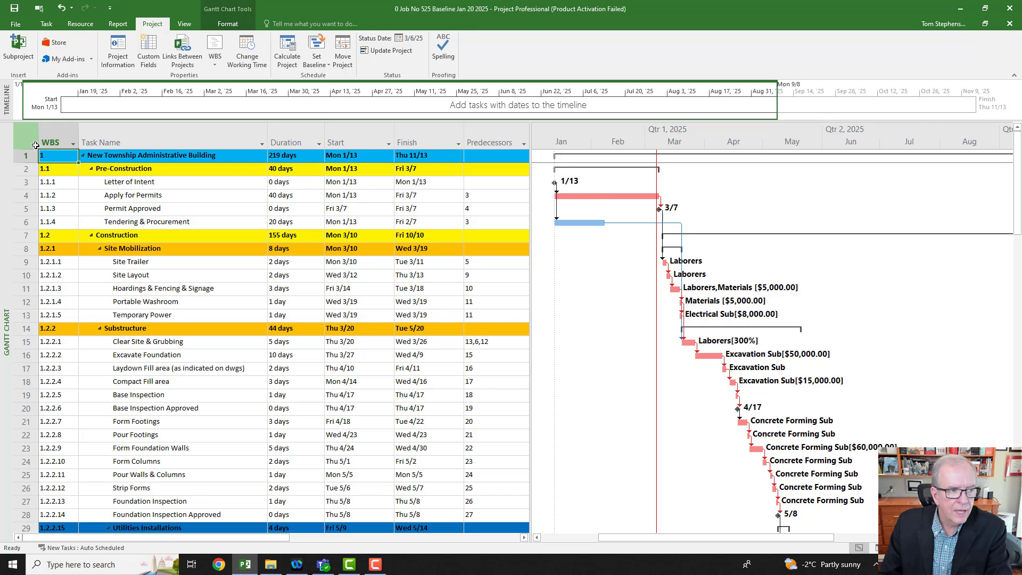
Step: Switch the task sheet to the Variance table and highlight the Baseline Finish and Baseline Start columns in turn
left_click(21, 136)
right_click(21, 136)
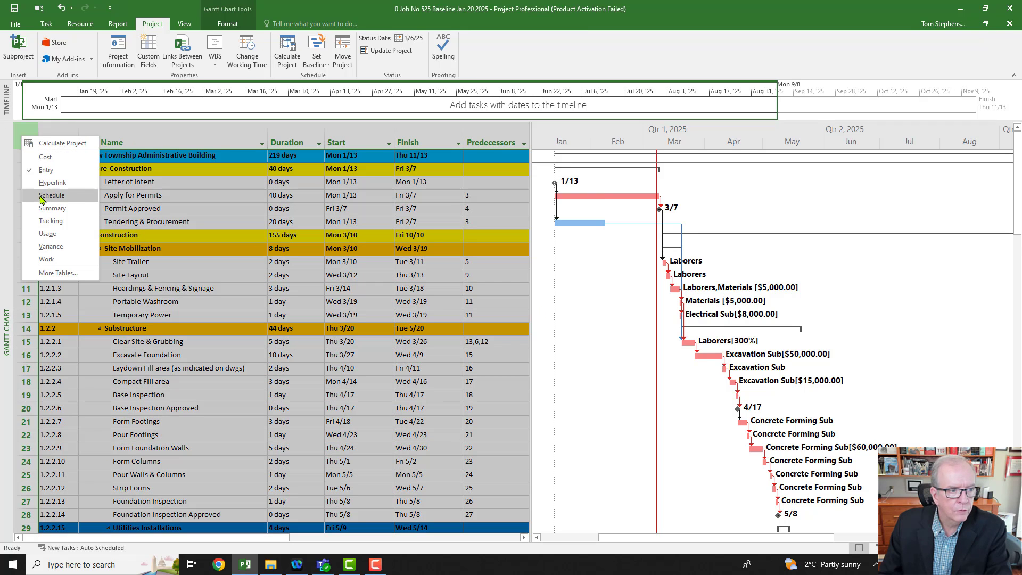
left_click(19, 129)
right_click(28, 136)
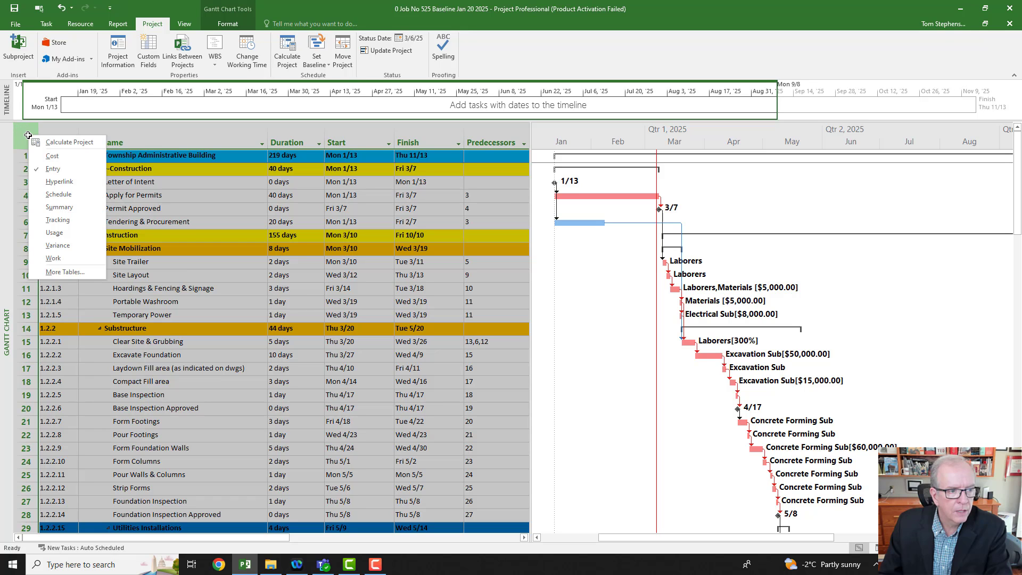
left_click(57, 245)
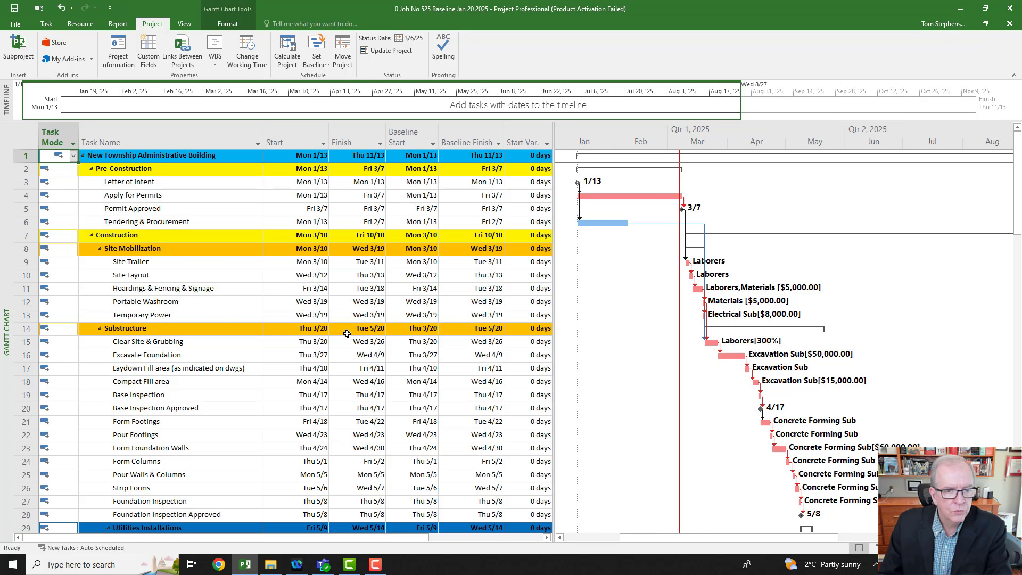
left_click(468, 137)
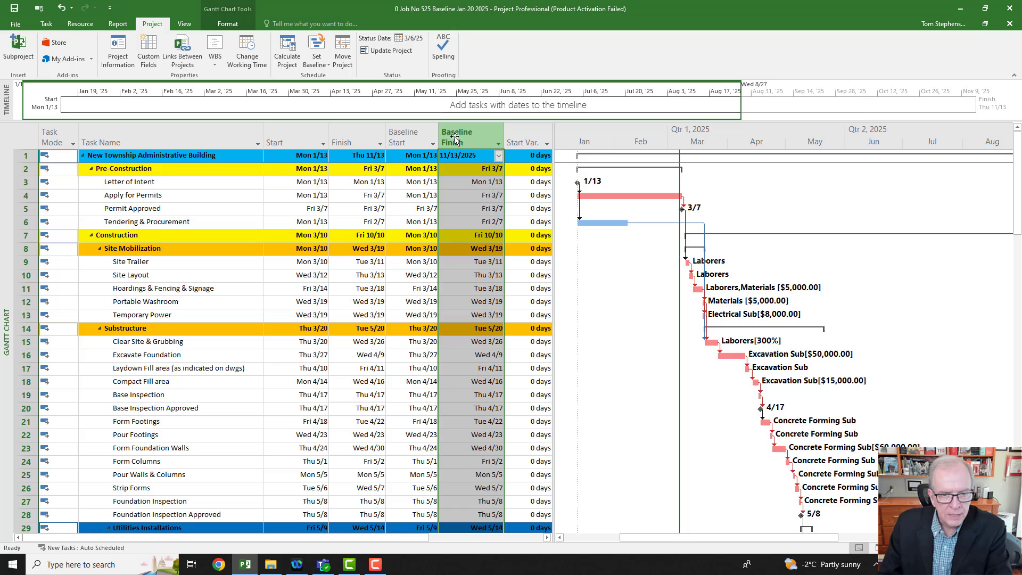
left_click(425, 135)
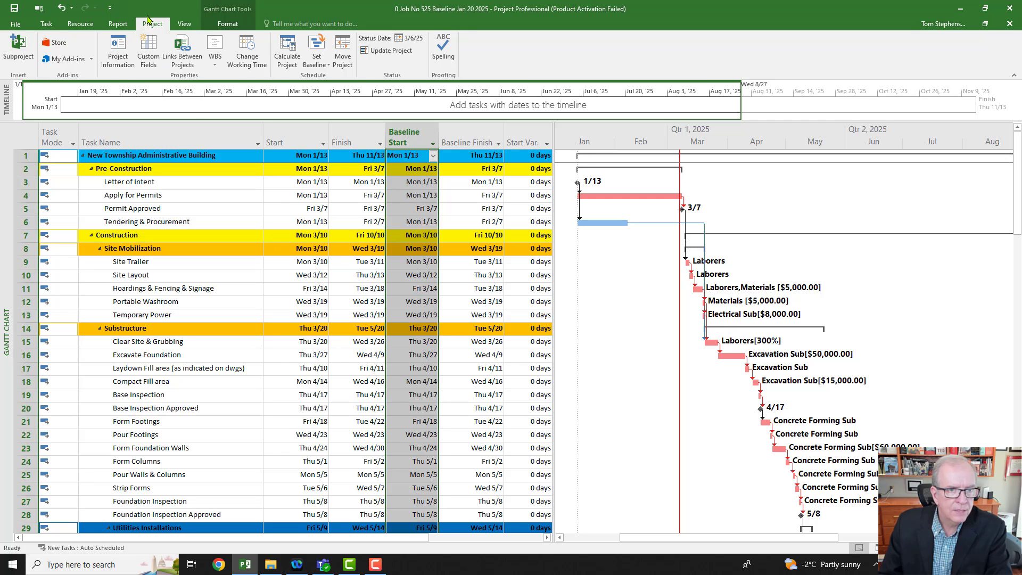
Step: Check the last-saved date of the project's baseline in the Set Baseline dialog, leaving the baseline as is
left_click(316, 60)
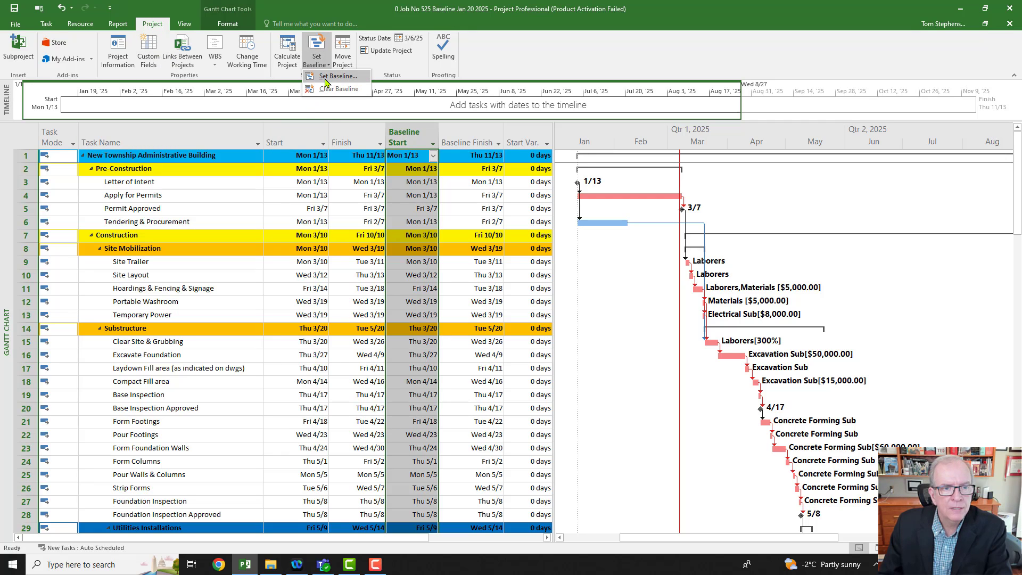
left_click(326, 78)
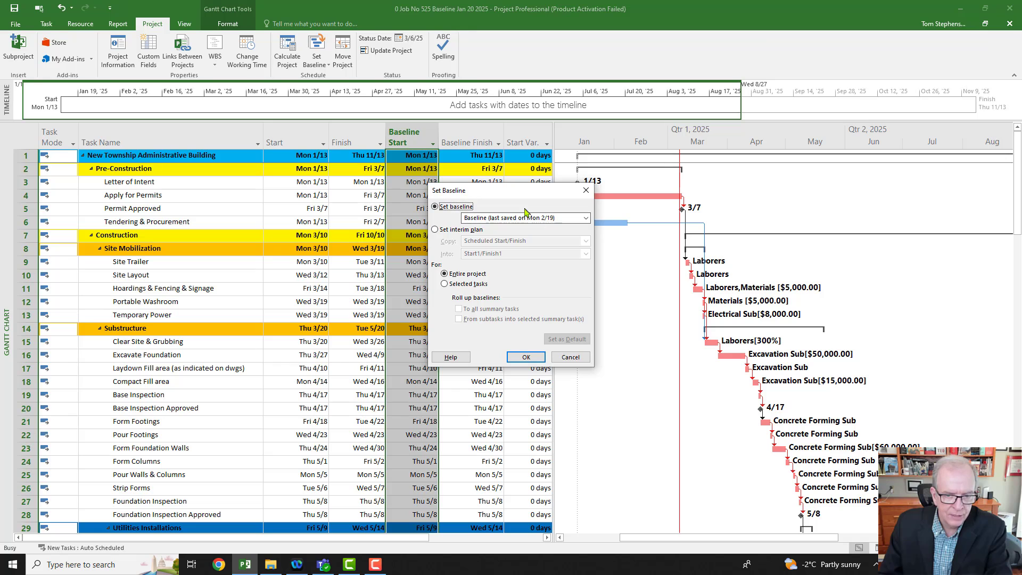
left_click(585, 190)
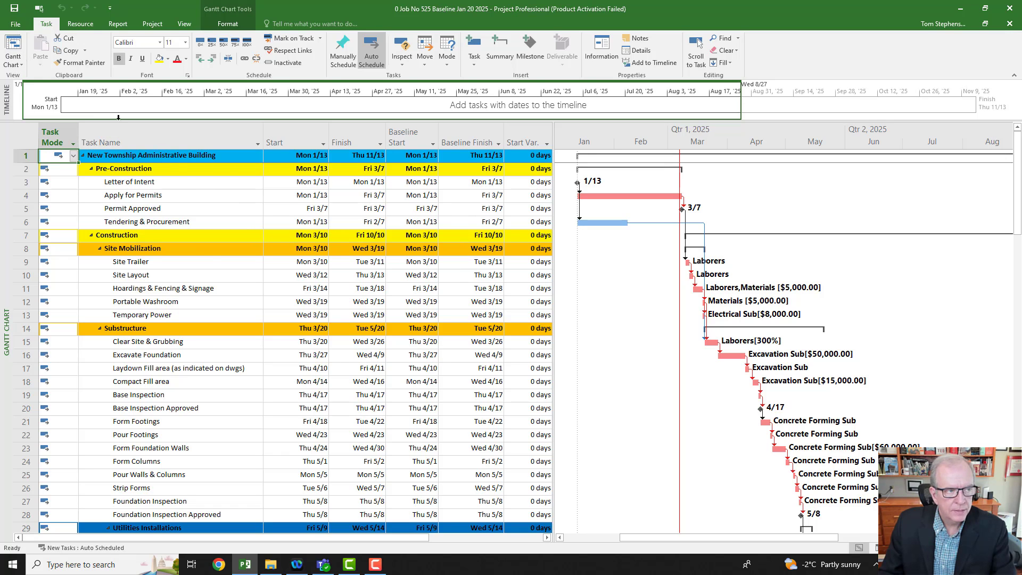
Step: Start saving a copy of the project in the New Township Project 525 folder, changing the file name's leading number to 1
left_click(15, 24)
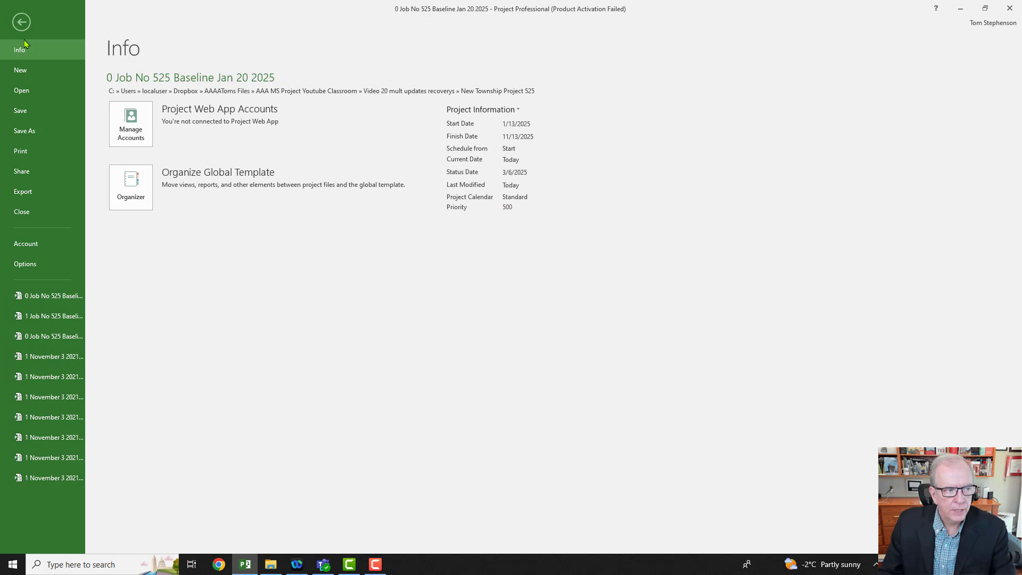
left_click(29, 131)
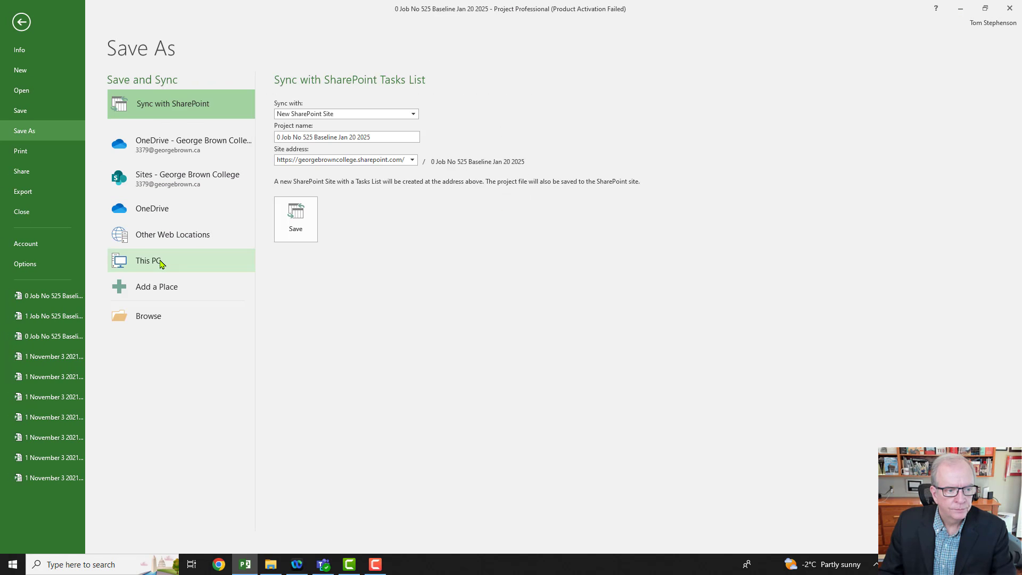
left_click(161, 262)
left_click(426, 109)
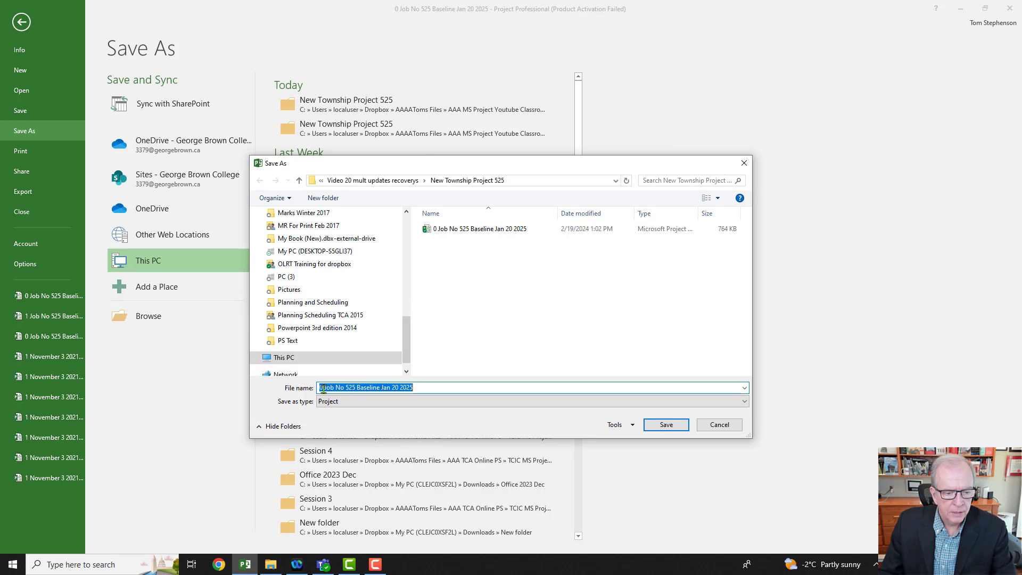
left_click(323, 388)
key("BackSpace")
type("1")
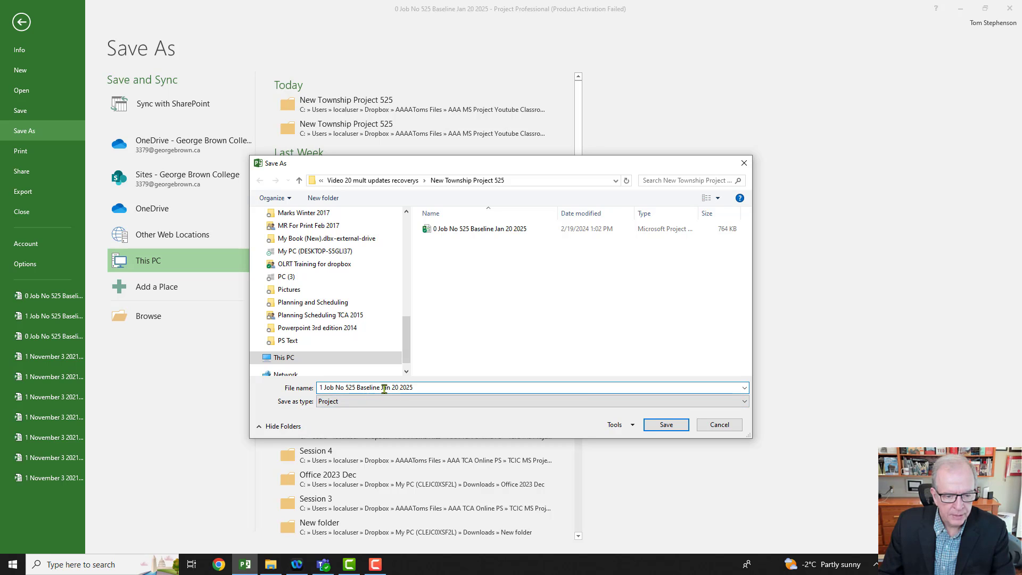
Step: Complete the file name as "1 Job No 525 Update March 6 2025" and save the copy
left_click(380, 387)
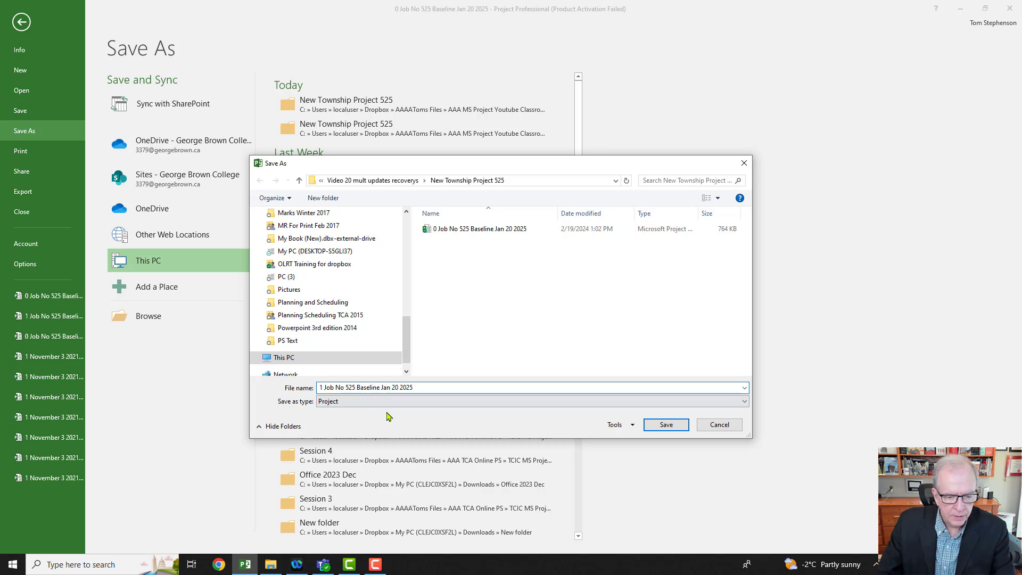
key("BackSpace")
key("BackSpace")
key("BackSpace")
key("BackSpace")
key("BackSpace")
key("BackSpace")
key("BackSpace")
key("BackSpace")
key("BackSpace")
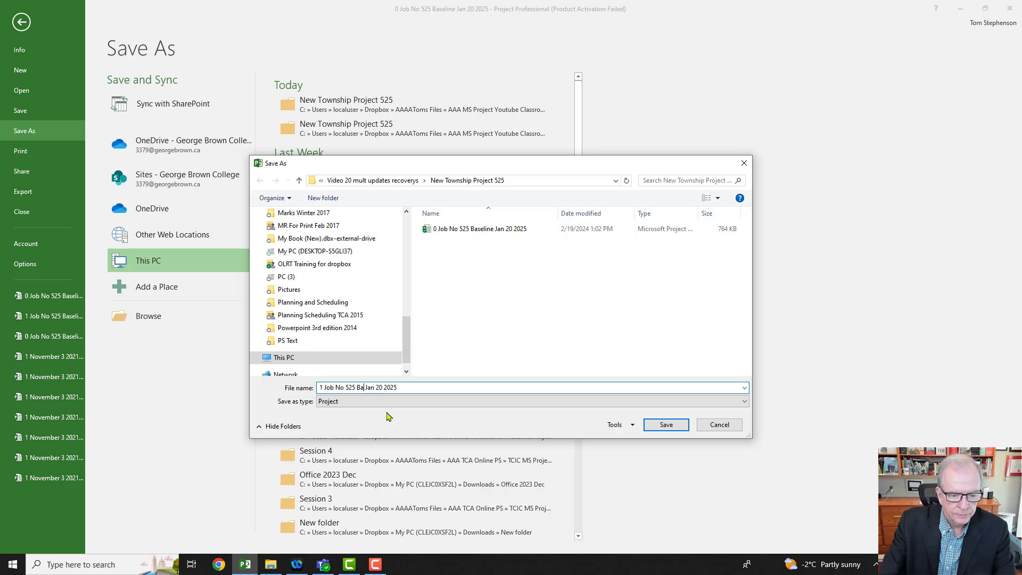
type("Updat")
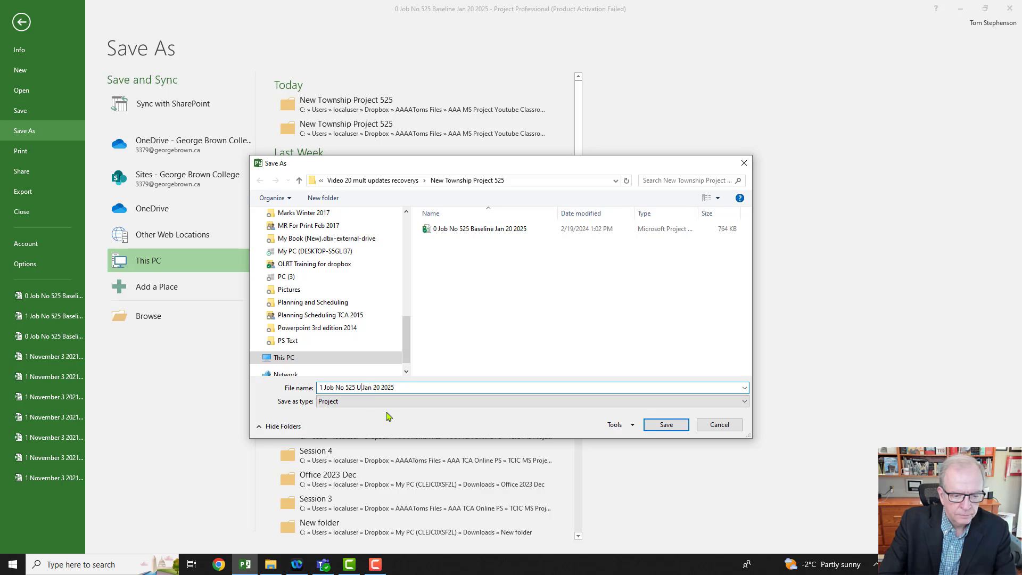
type("e")
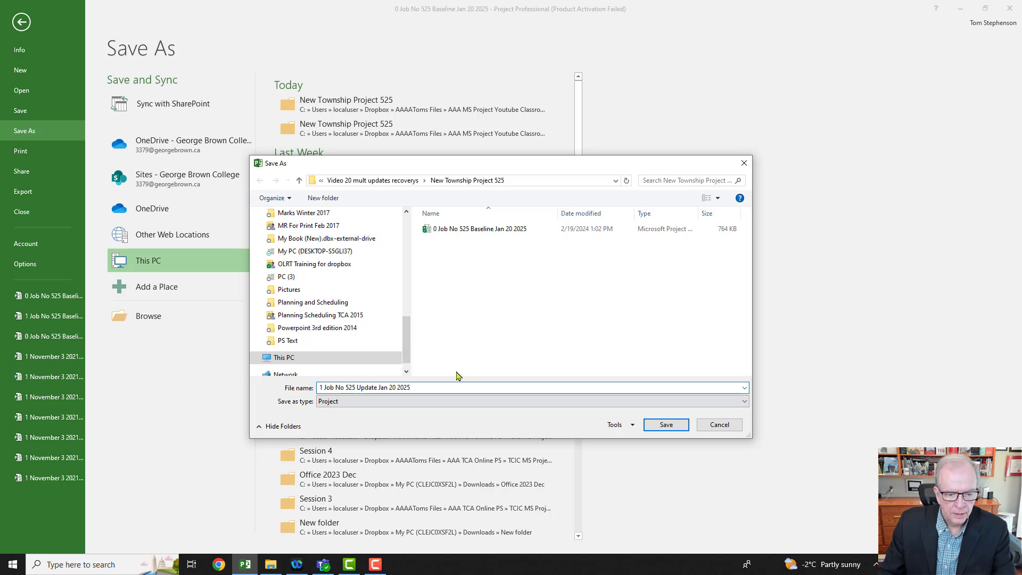
left_click(396, 389)
key("BackSpace")
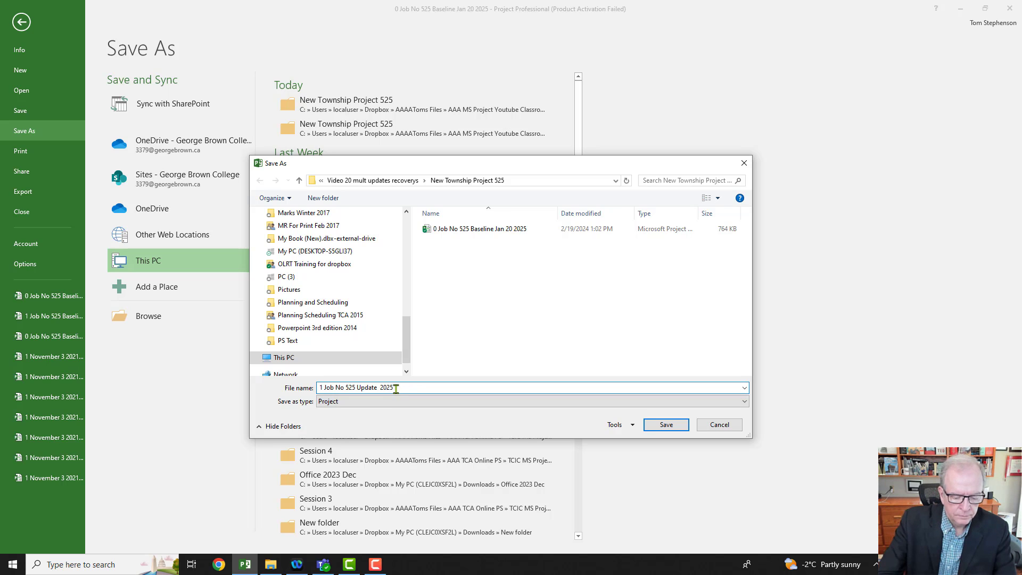
type("6")
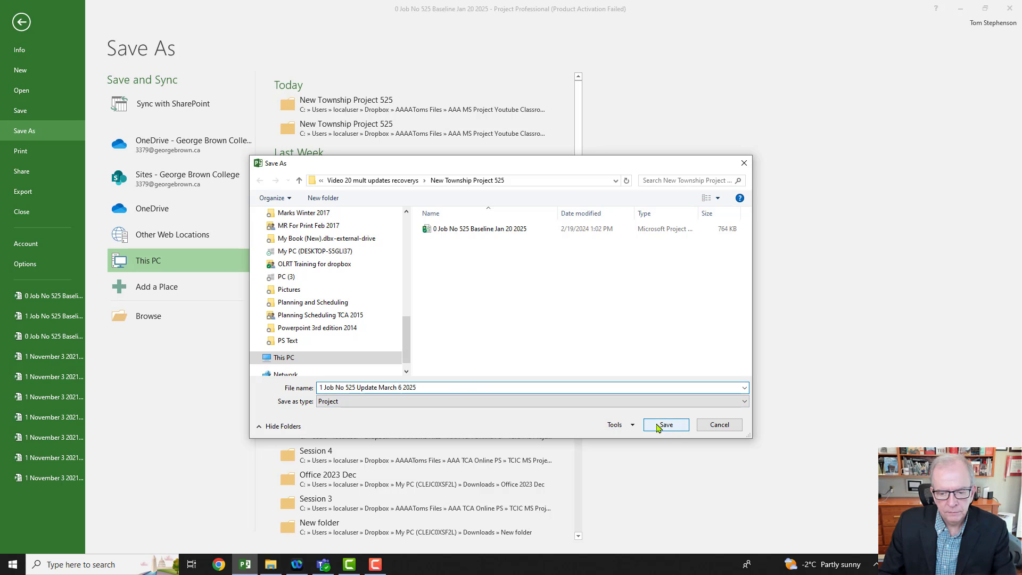
left_click(659, 425)
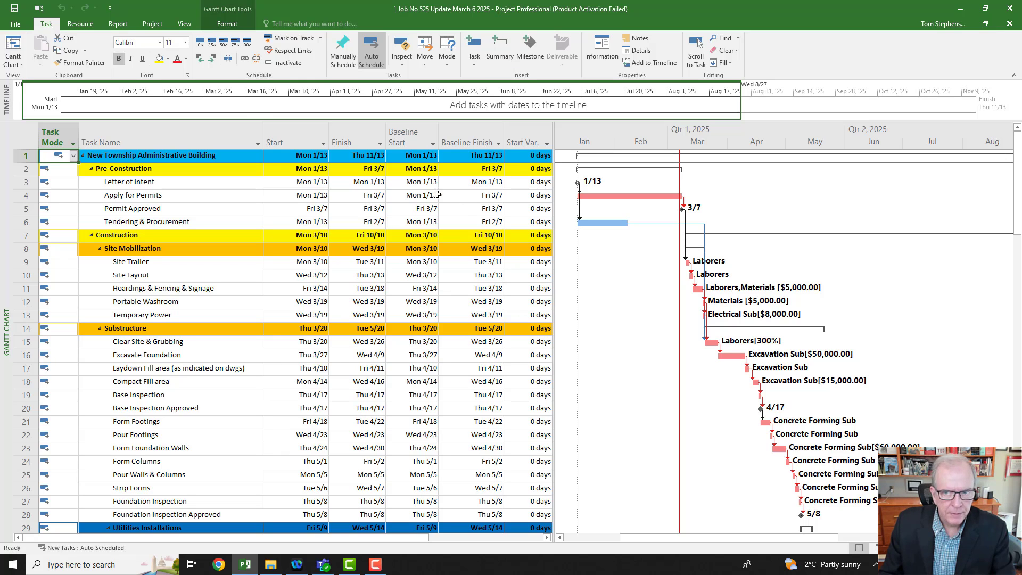
Step: Draw an arrow on the Gantt chart from the red status date line back to the project start, level with task 11
left_click(227, 24)
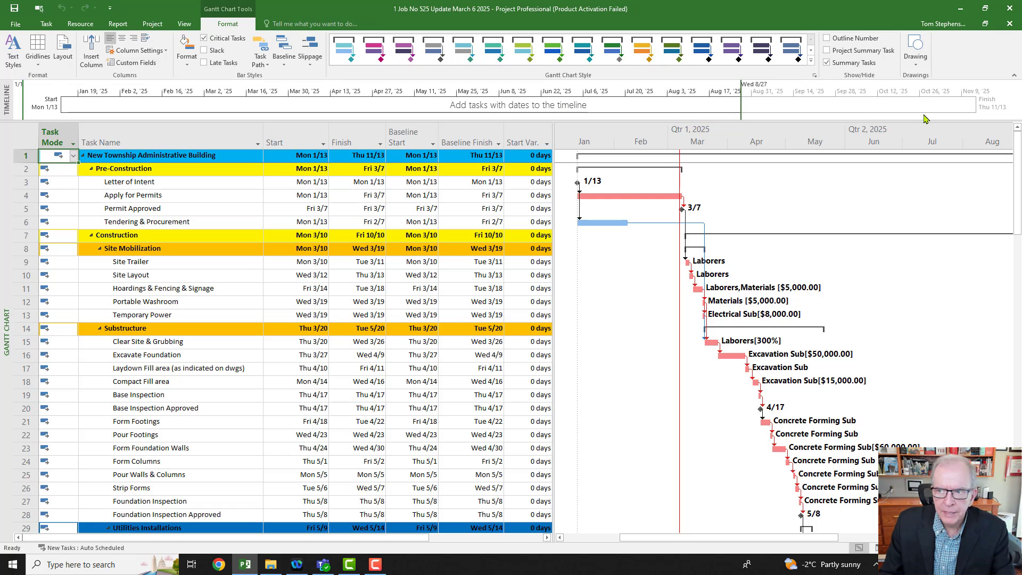
left_click(919, 69)
left_click(917, 91)
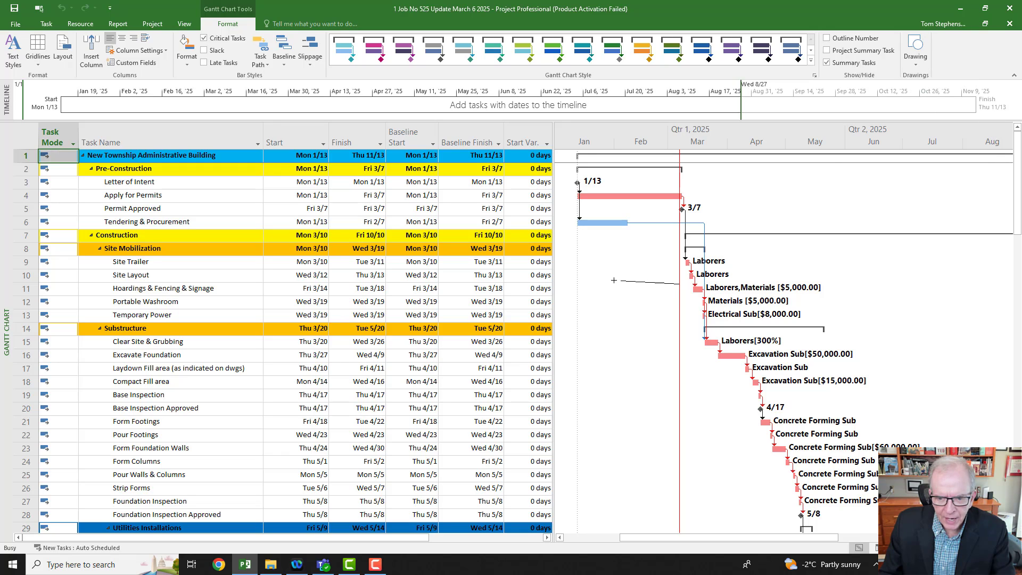
left_click_drag(614, 280, 580, 284)
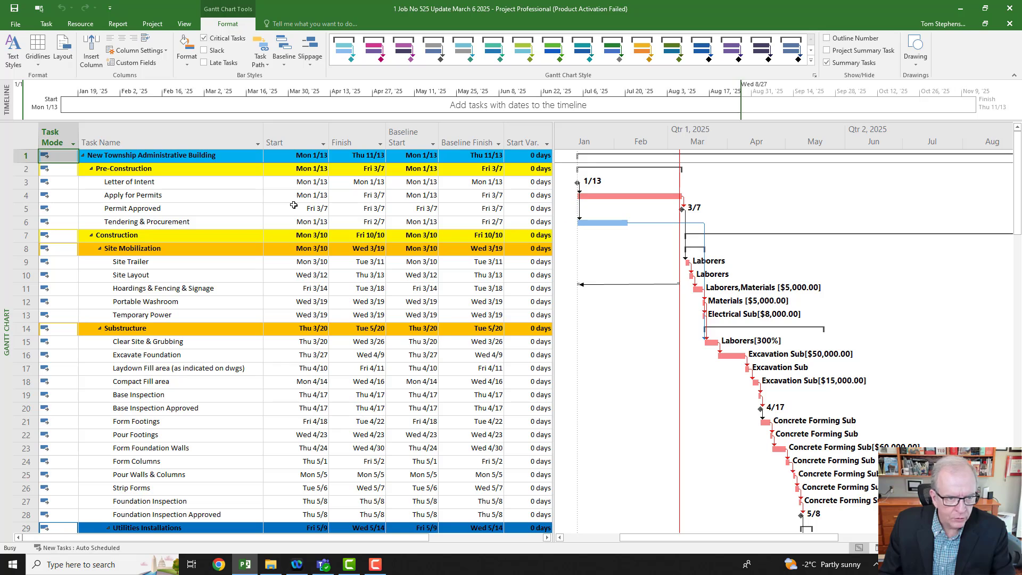
Step: Switch the task sheet to the Tracking table and set the actual start of Apply for Permits to January 15, 2025
right_click(30, 133)
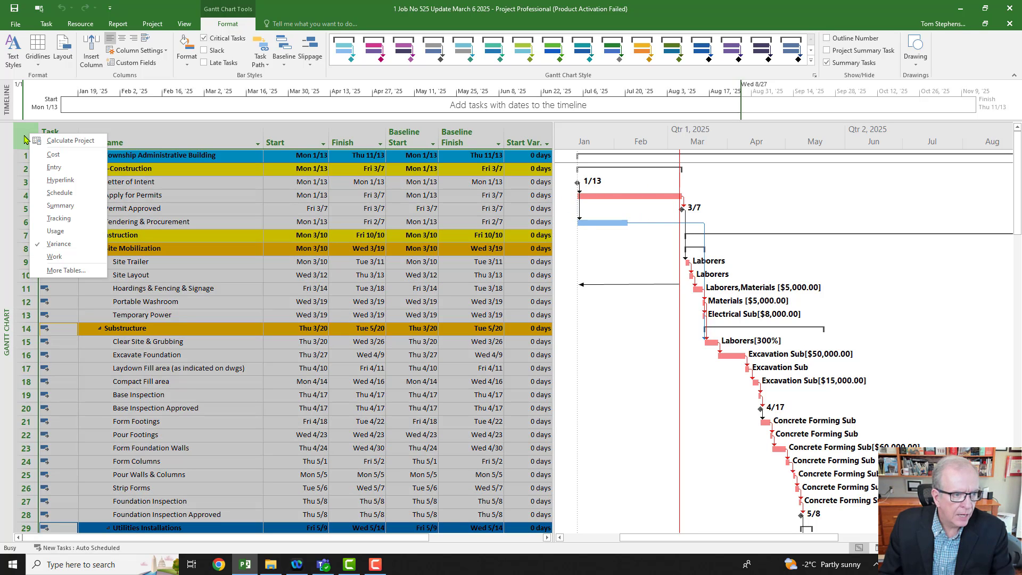
left_click(57, 218)
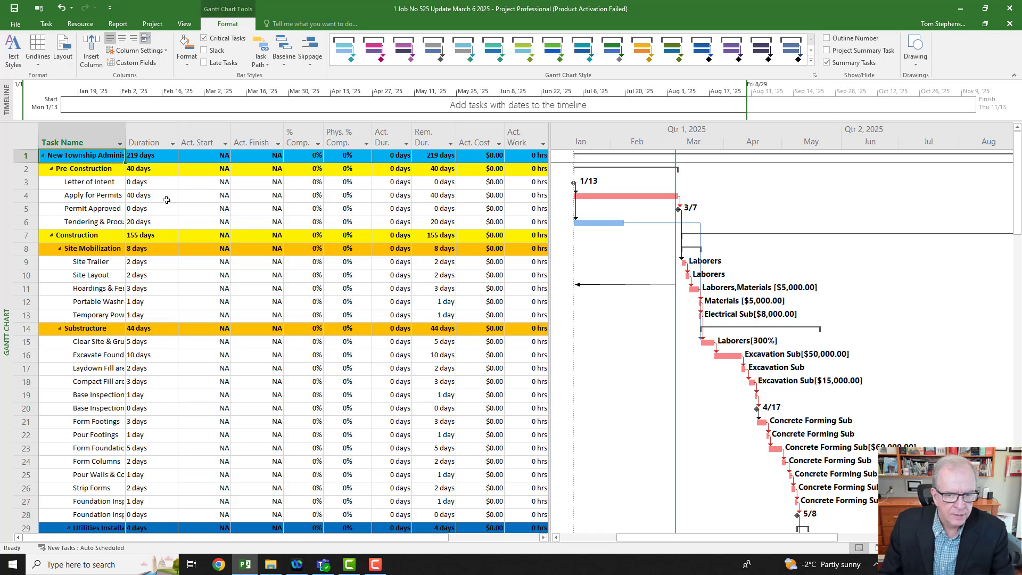
left_click(206, 196)
left_click(226, 196)
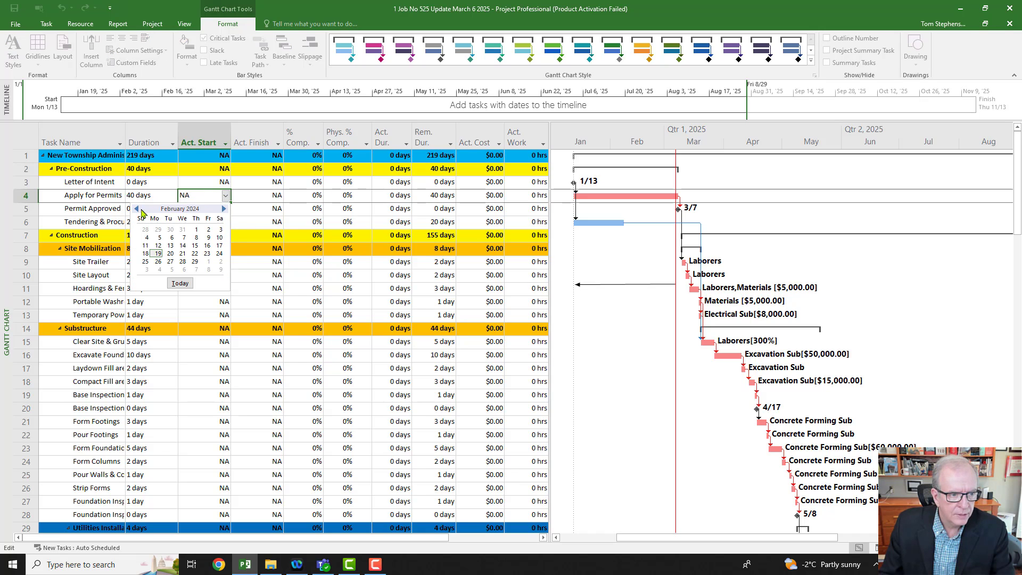
left_click(137, 209)
left_click(137, 209)
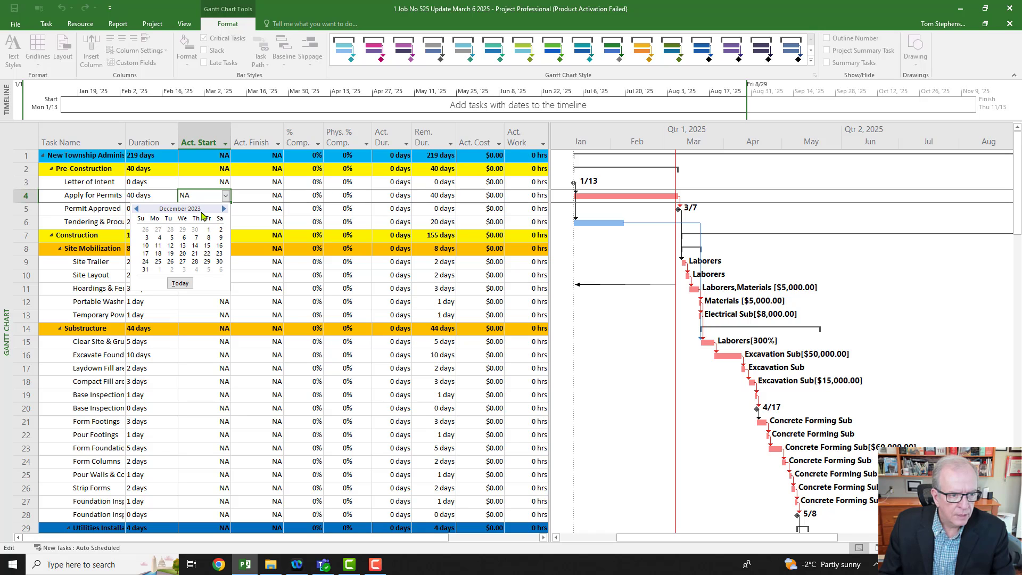
left_click(224, 209)
left_click(224, 209)
left_click(224, 209)
left_click(224, 209)
left_click(224, 209)
left_click(224, 209)
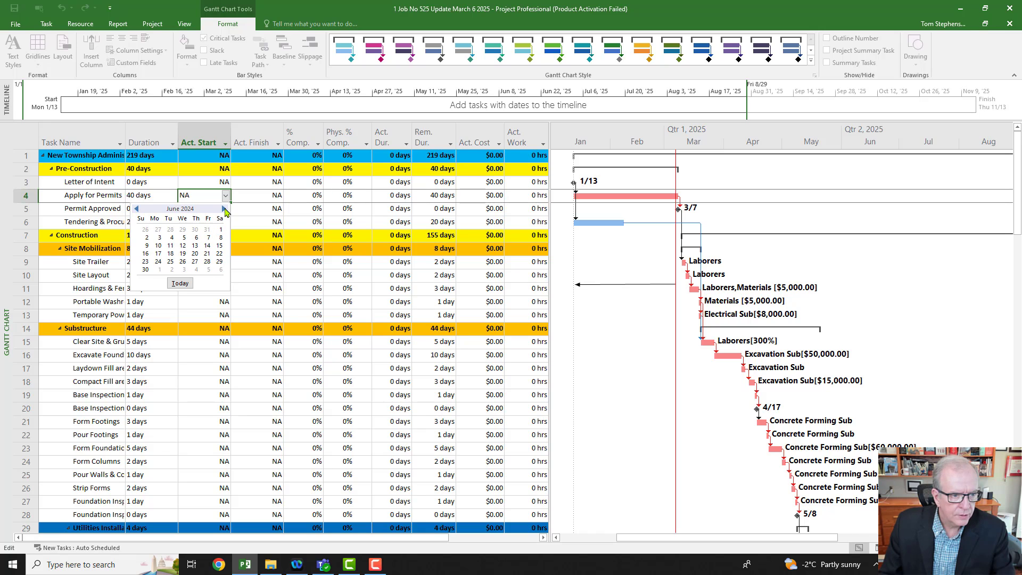
left_click(225, 209)
left_click(224, 209)
left_click(224, 209)
left_click(224, 208)
left_click(225, 209)
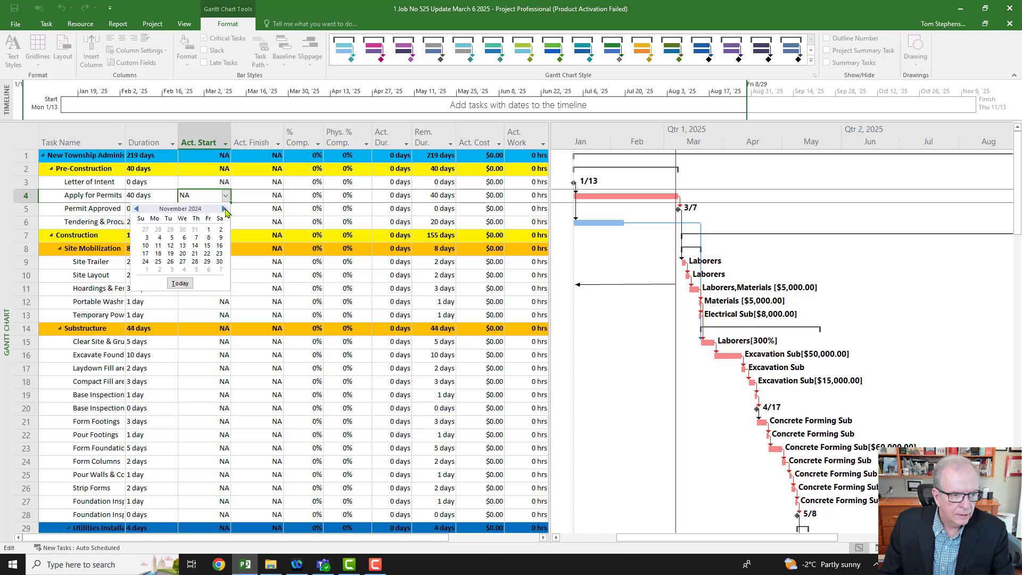
left_click(224, 209)
left_click(224, 208)
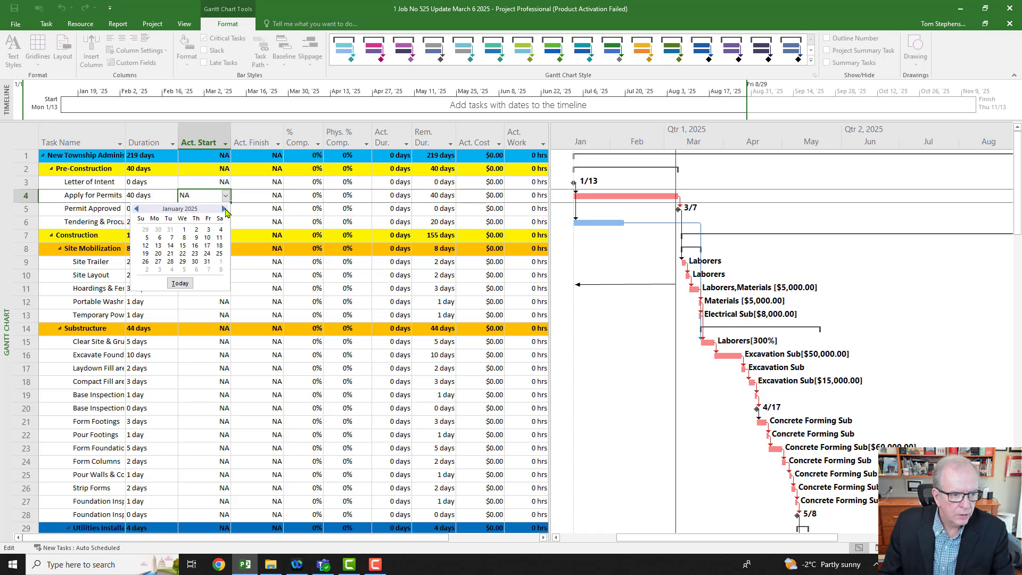
left_click(183, 246)
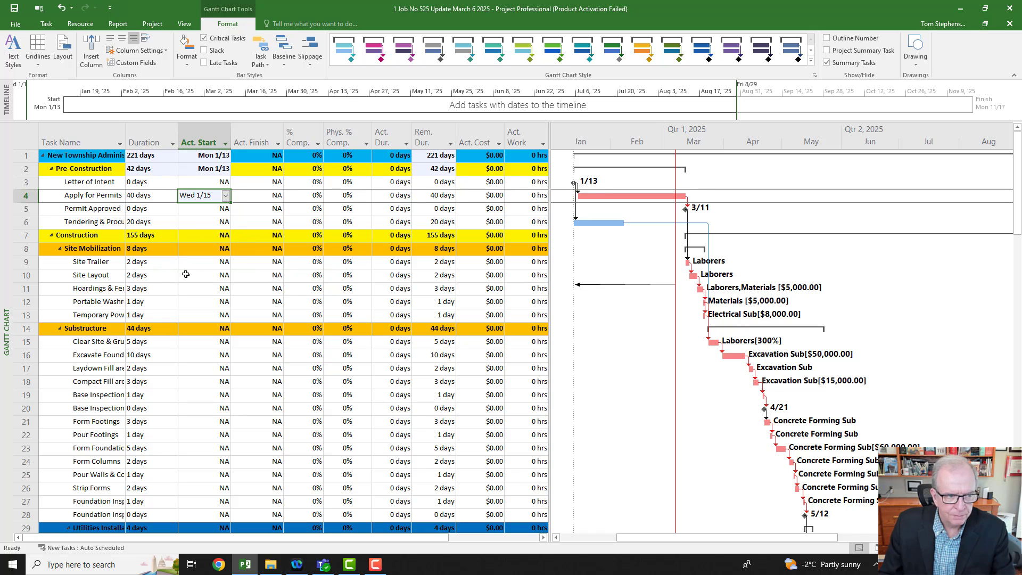
Step: Switch the task sheet back to the Variance table and widen it to show the Finish Variance column
right_click(27, 138)
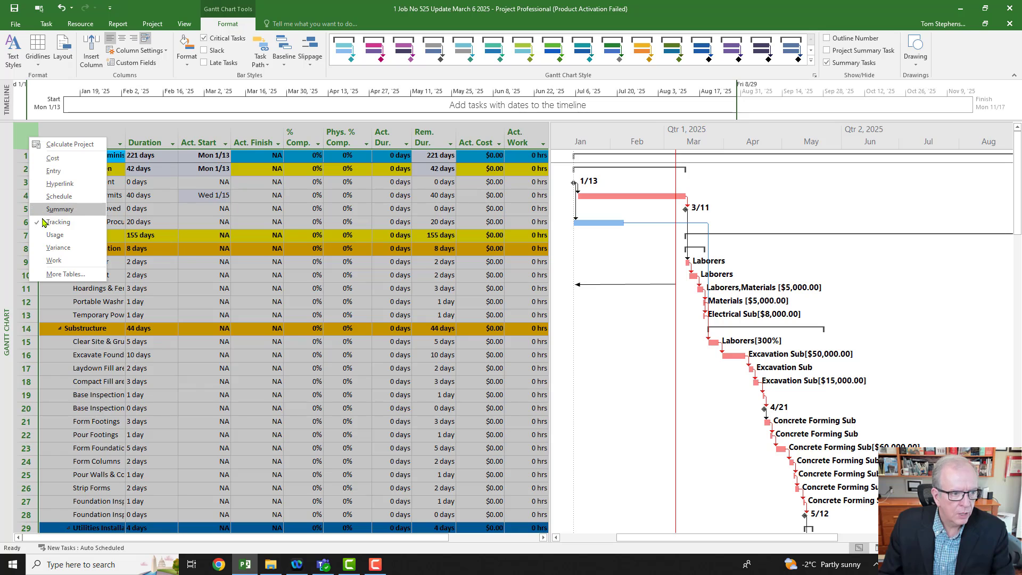
left_click(51, 250)
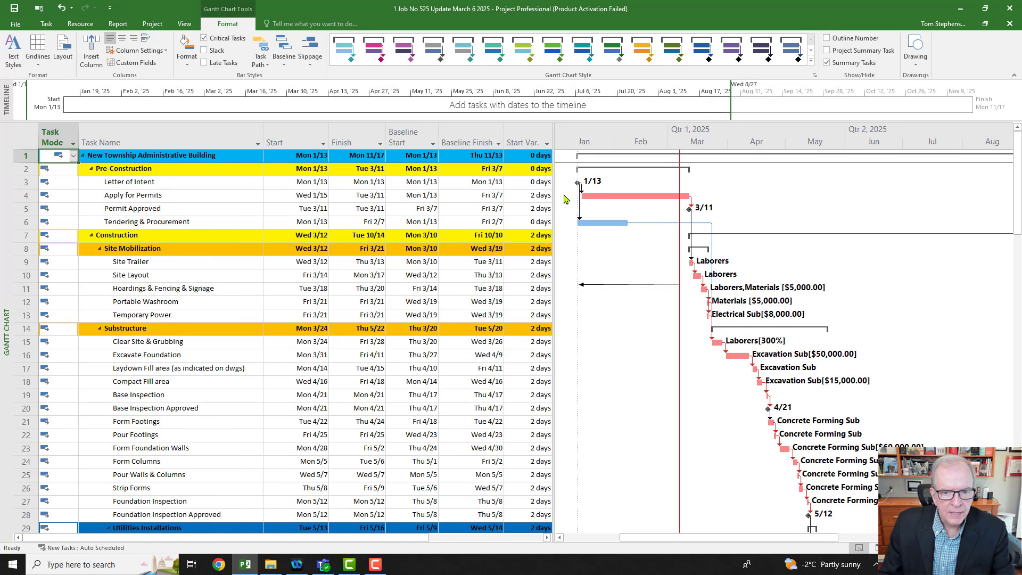
left_click_drag(553, 203, 605, 184)
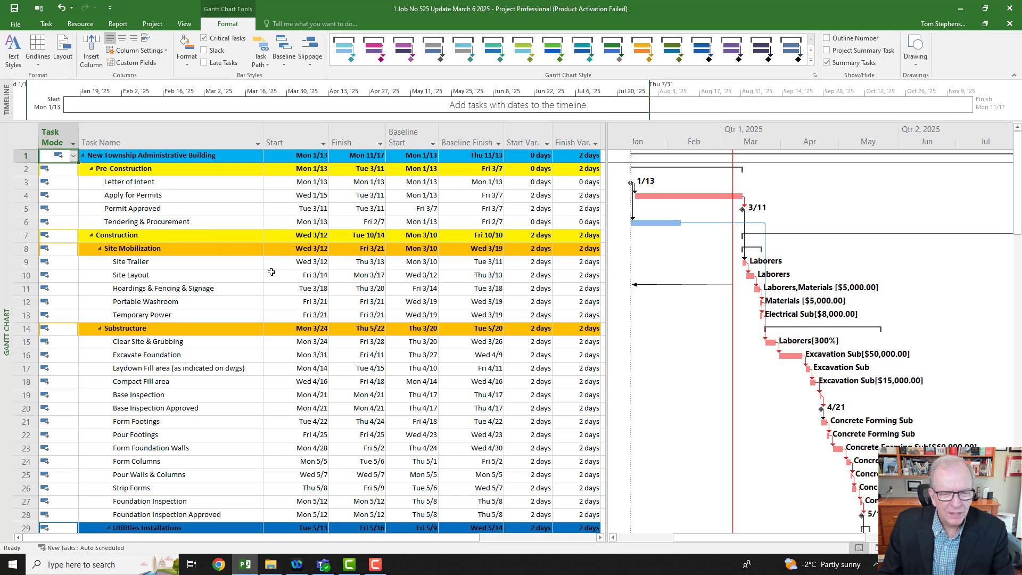
Step: Change to the Tracking Gantt view and zoom its timescale in to individual days around the project start in January
right_click(3, 235)
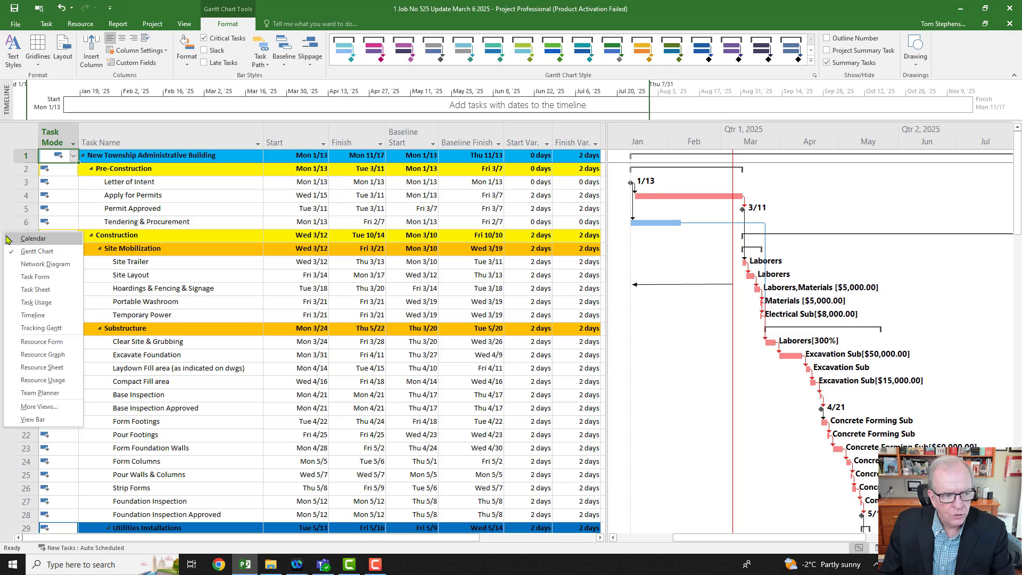
left_click(14, 330)
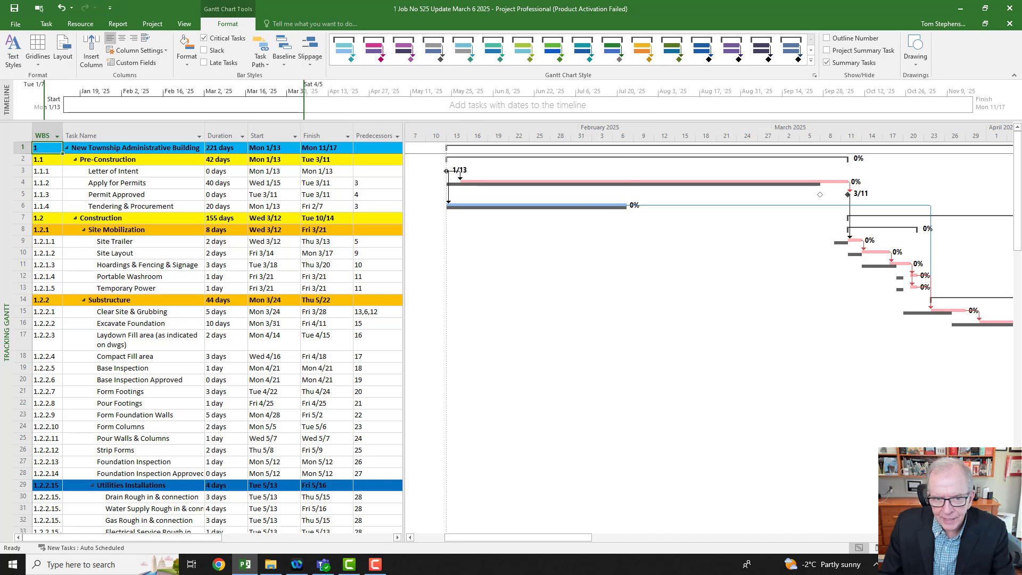
left_click(1009, 548)
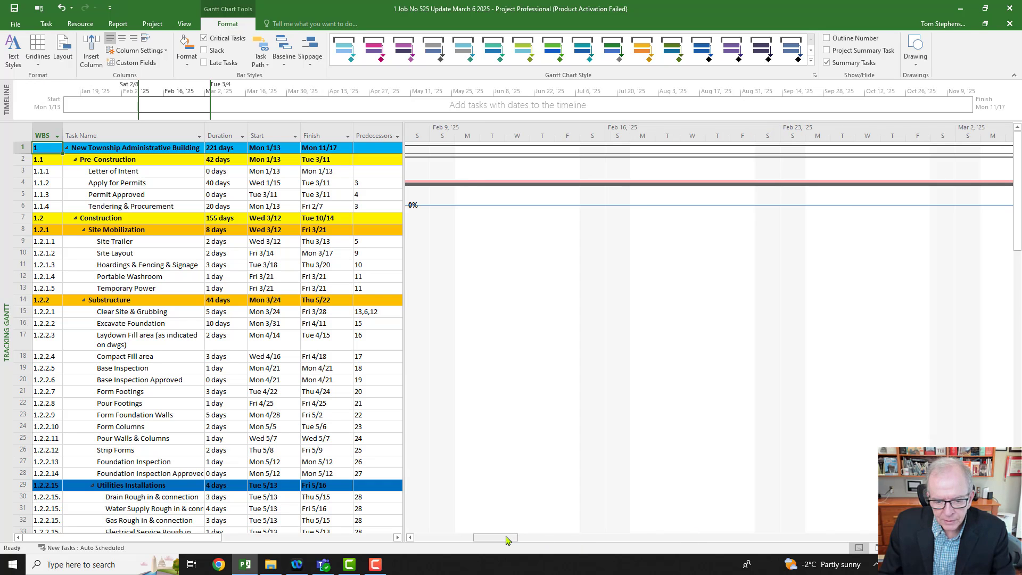
left_click_drag(505, 540, 447, 539)
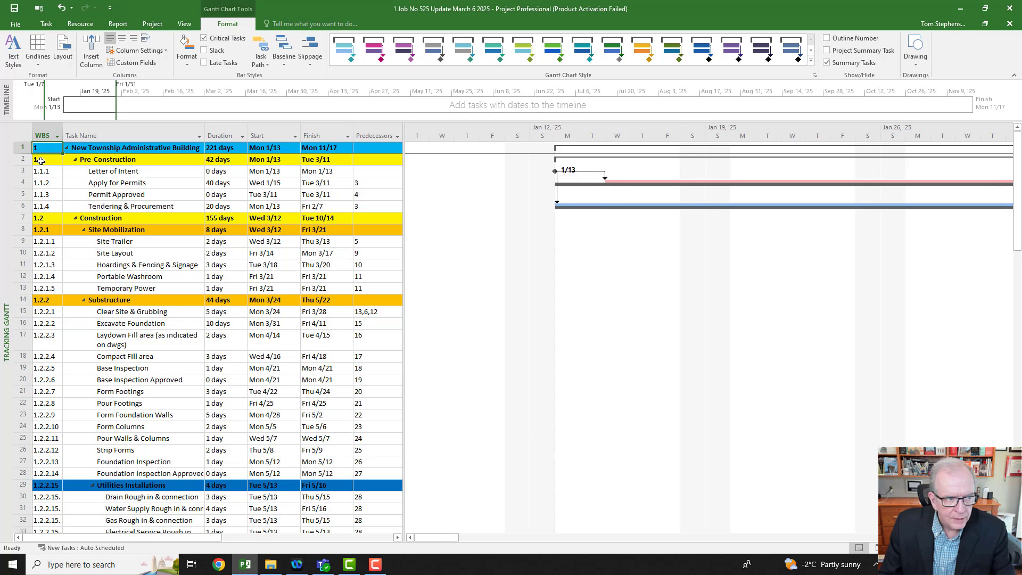
Step: Show the Variance table in the Tracking Gantt out to Finish Variance, and select the start and finish variances of Apply for Permits in turn
left_click(23, 131)
right_click(23, 130)
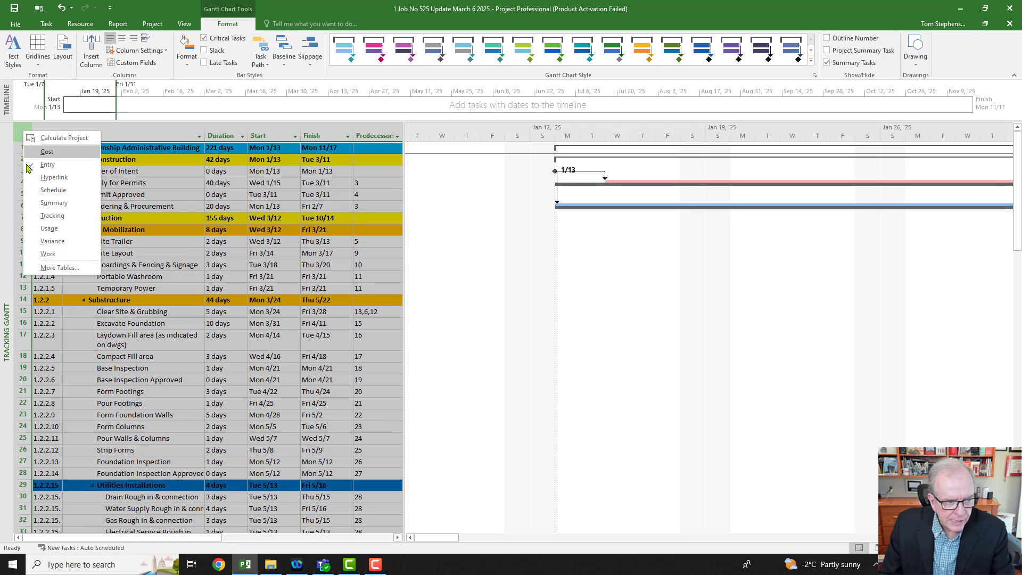
left_click(34, 244)
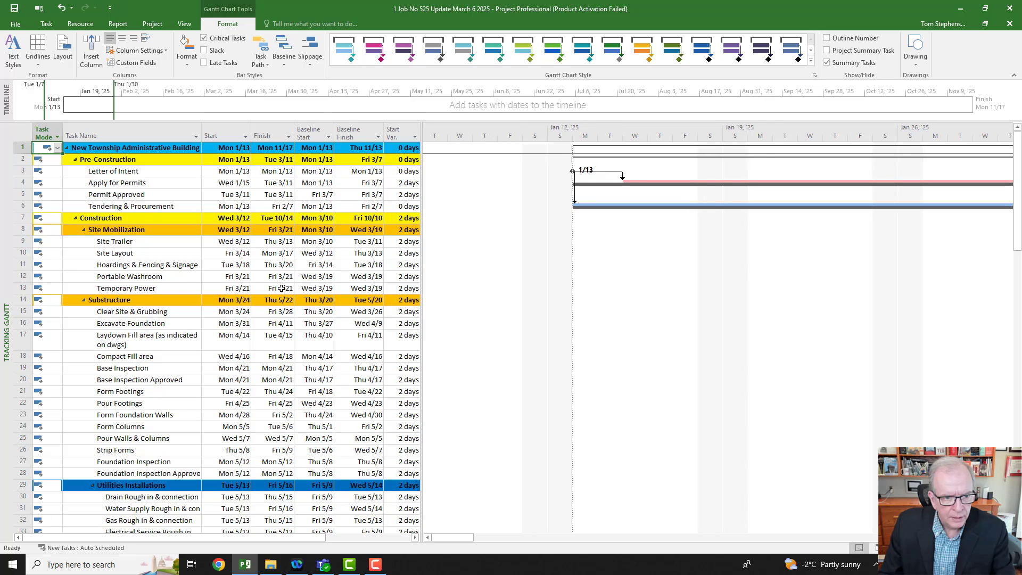
left_click_drag(422, 219, 461, 218)
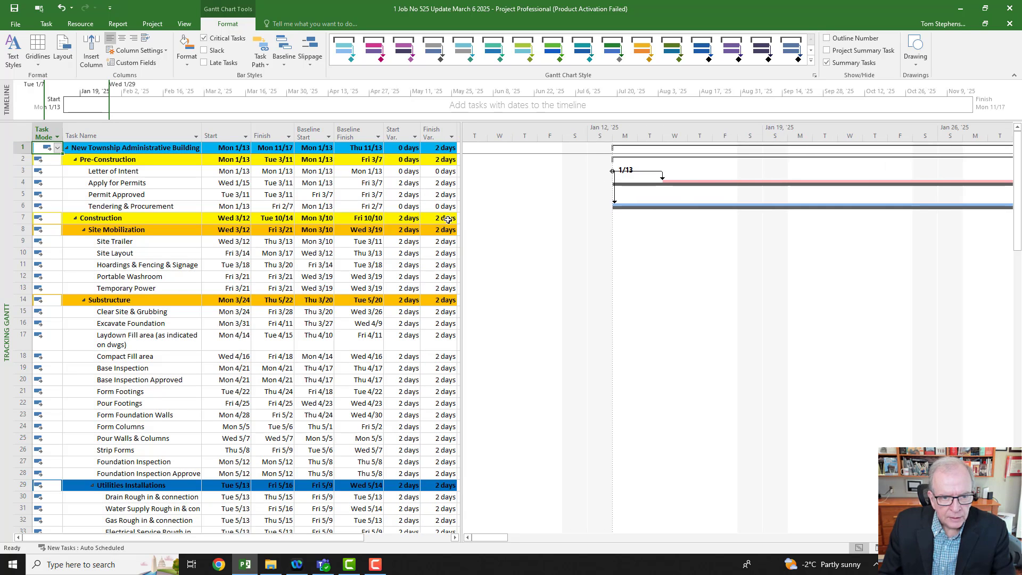
left_click(408, 183)
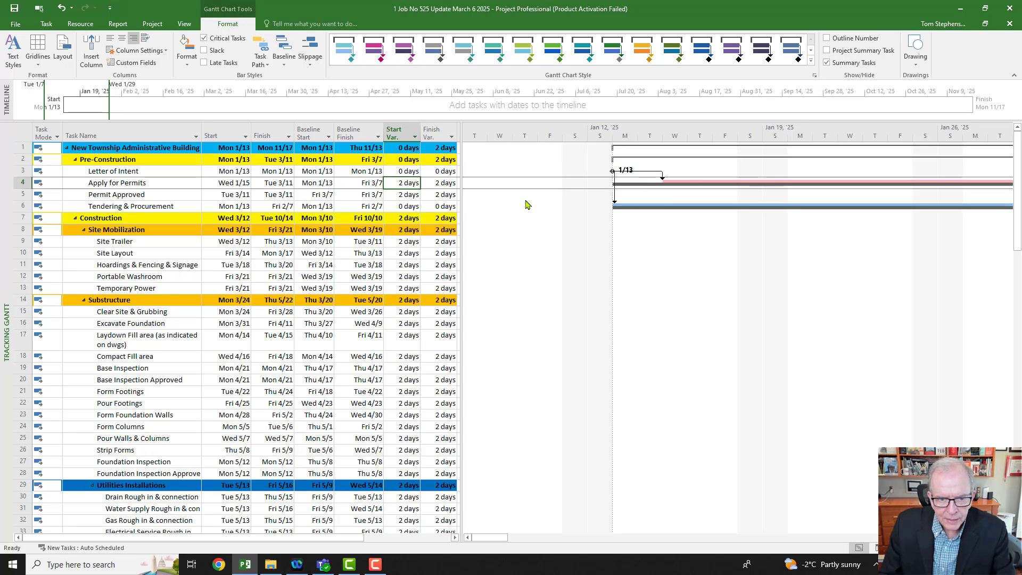
left_click(455, 183)
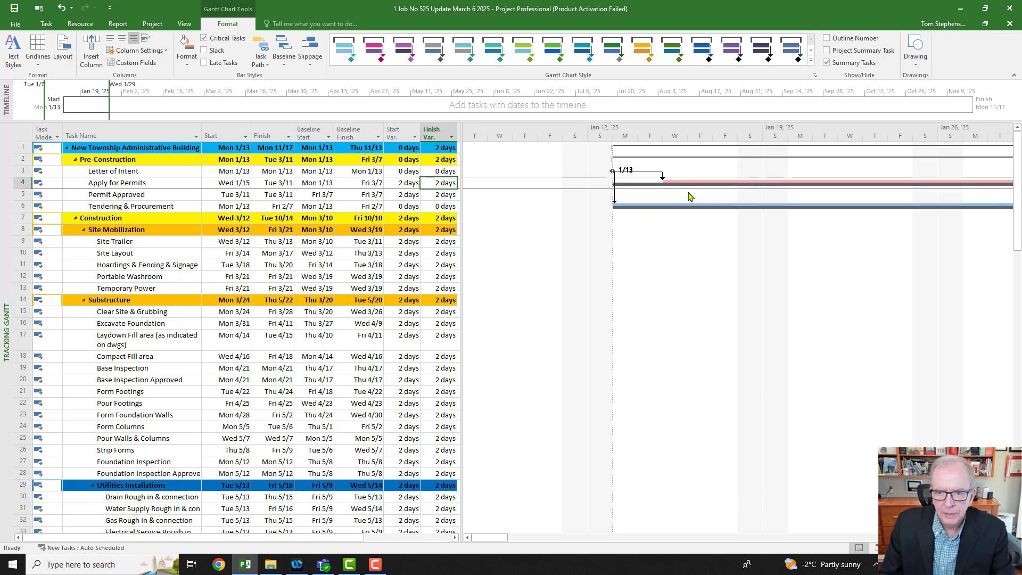
Step: Reduce the Tracking Gantt's timescale size to 55%, keeping the week and day tiers
double_click(677, 140)
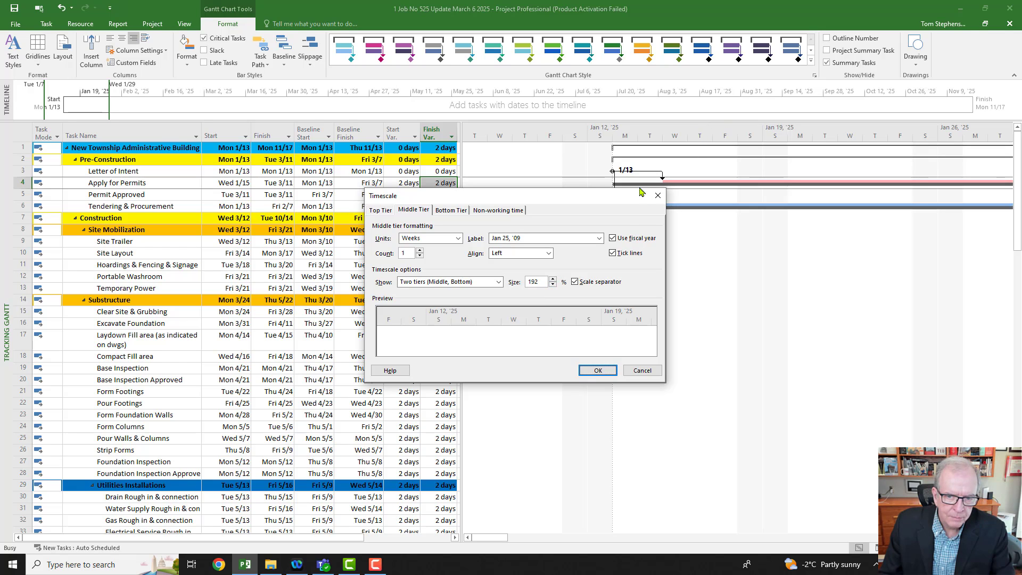
left_click(553, 285)
left_click(553, 286)
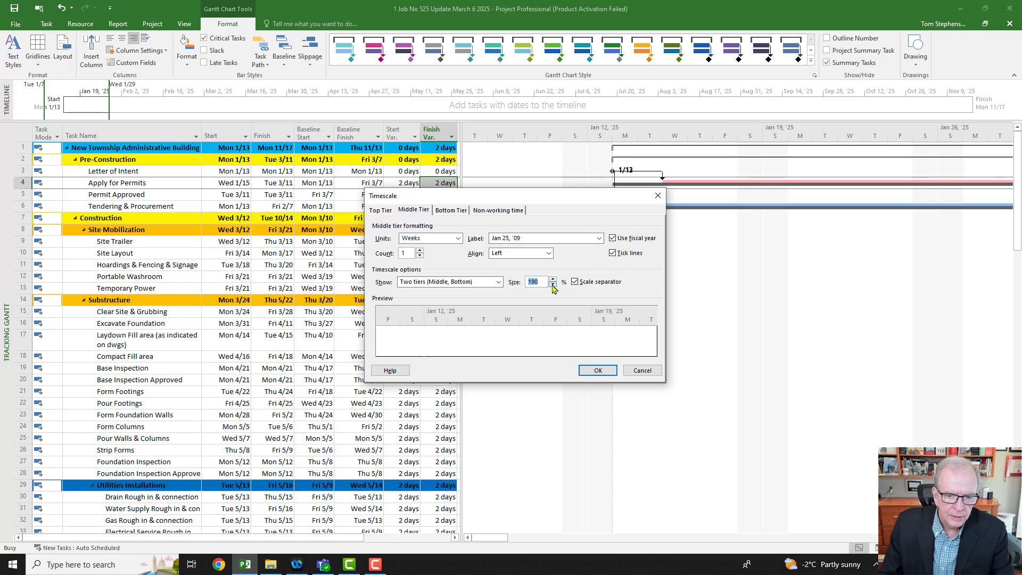
left_click(554, 285)
left_click(553, 285)
left_click(553, 285)
left_click(554, 285)
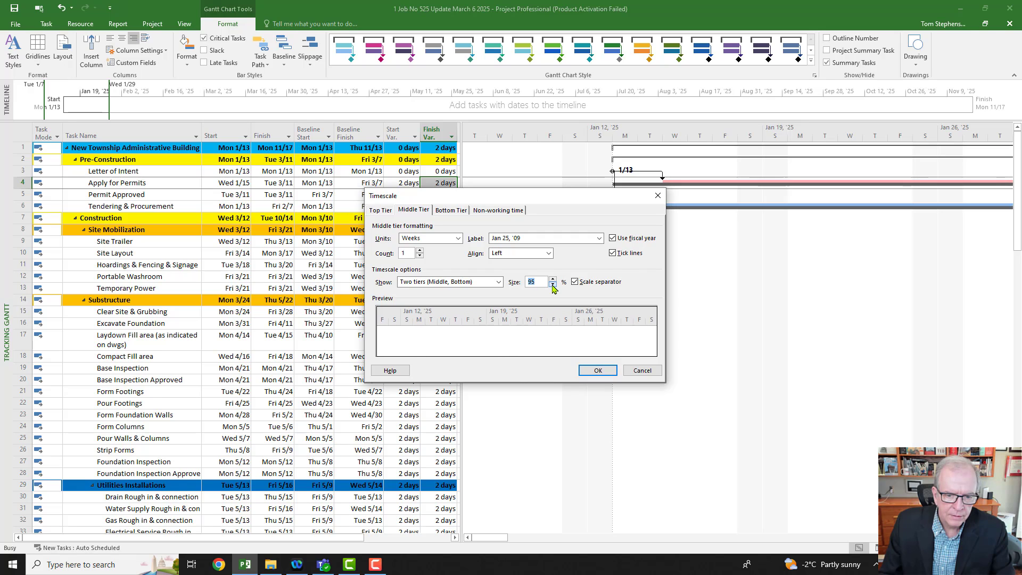
left_click(553, 286)
left_click(553, 286)
left_click(553, 285)
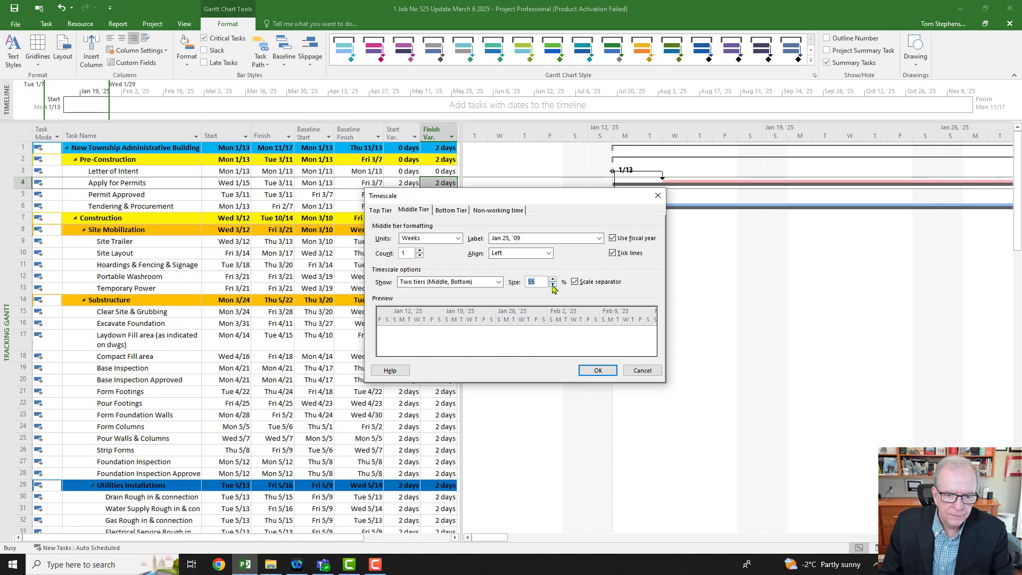
left_click(589, 371)
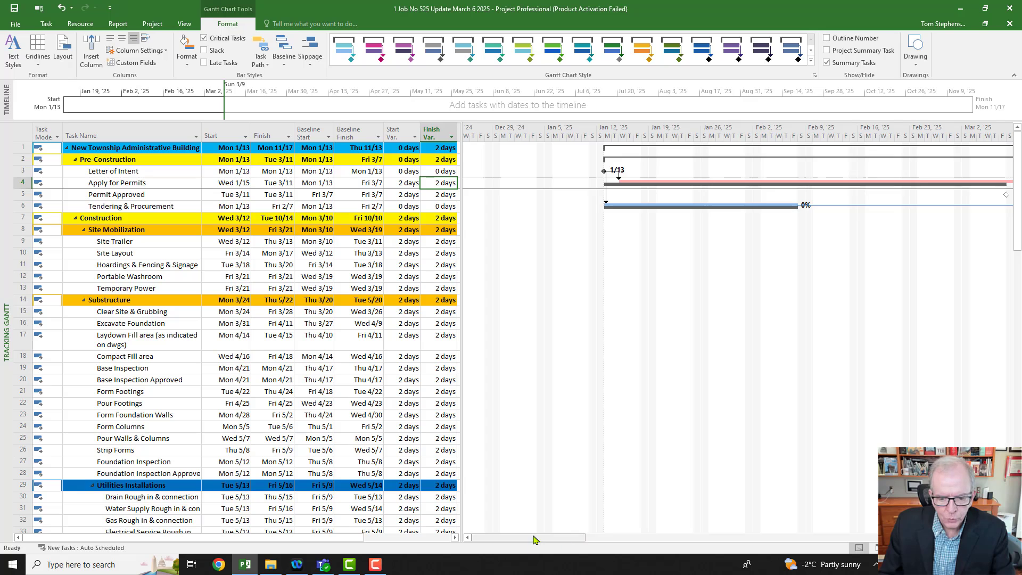
Step: Display the Status Date gridline on the Tracking Gantt as a solid line
left_click_drag(535, 539, 559, 552)
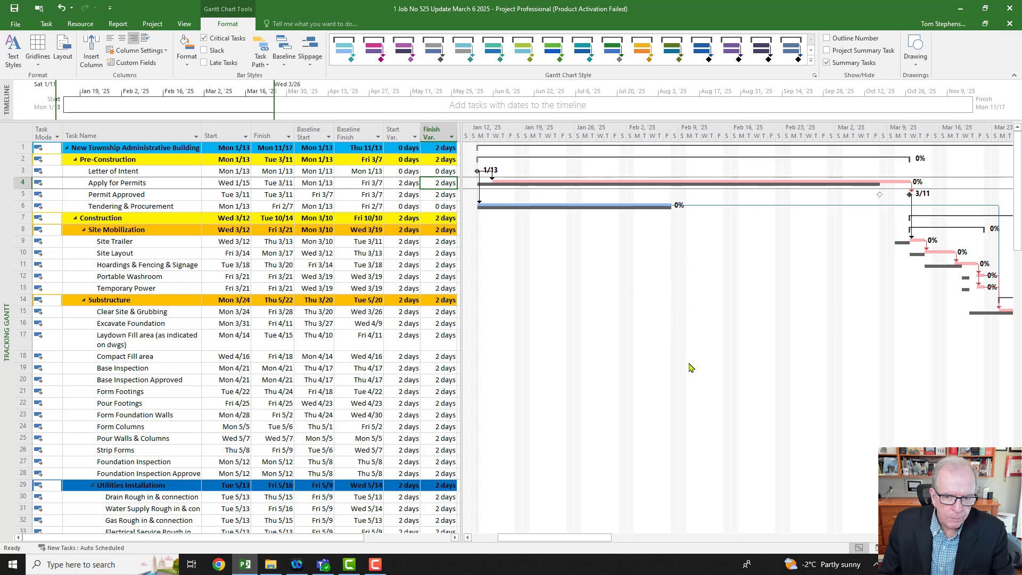
right_click(650, 309)
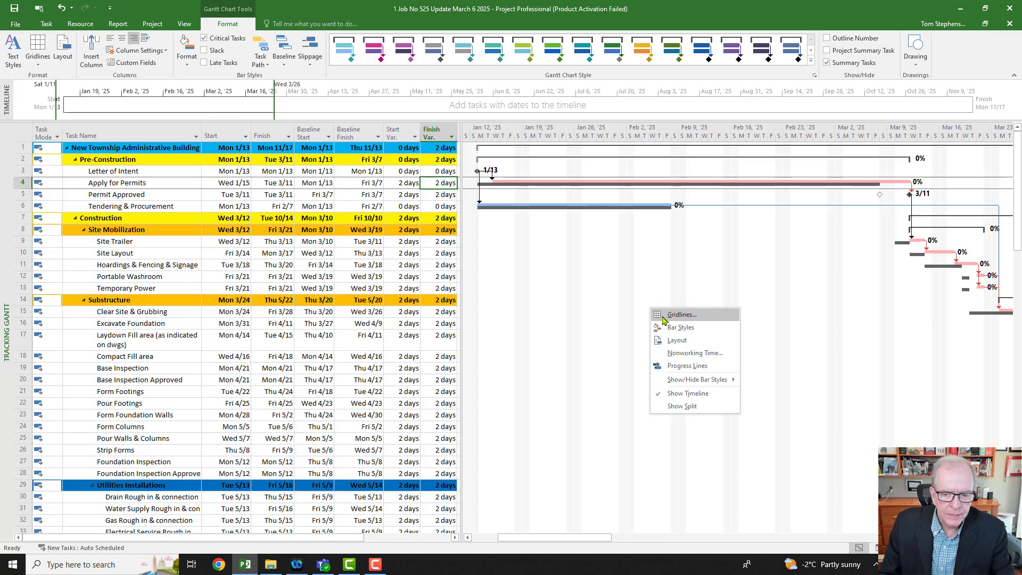
left_click(665, 316)
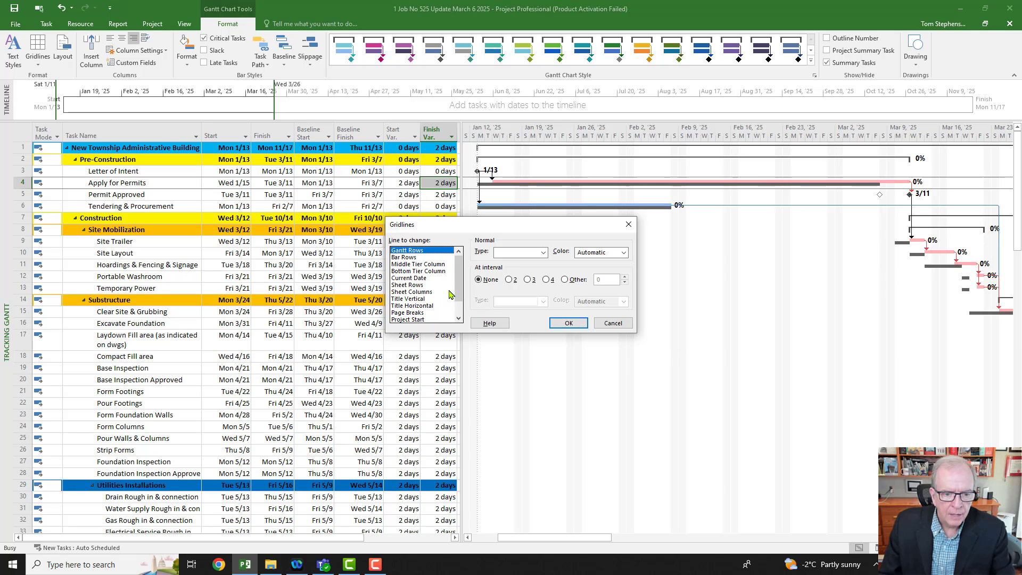
scroll(457, 293, "down", 1)
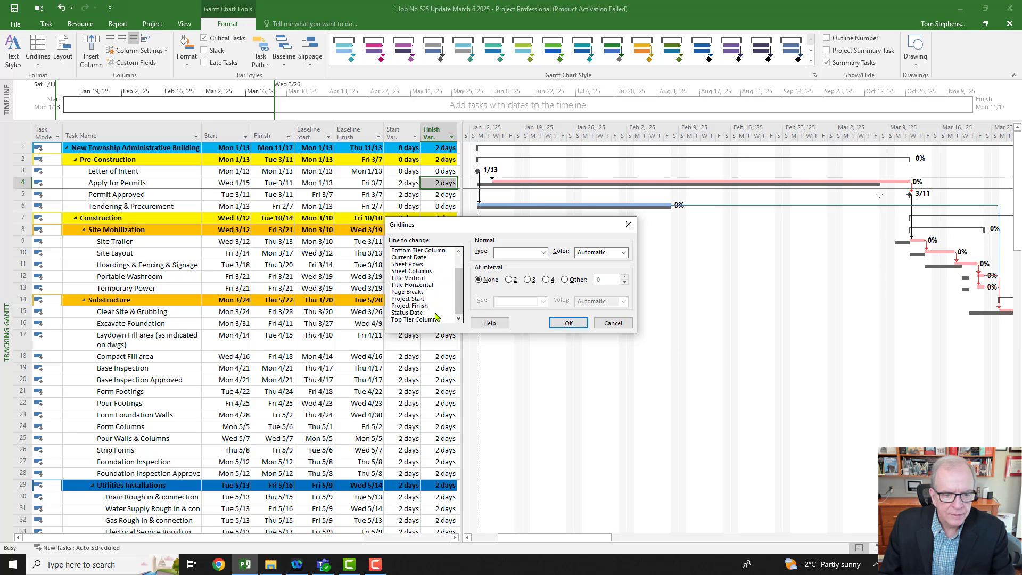
left_click(438, 313)
left_click(542, 252)
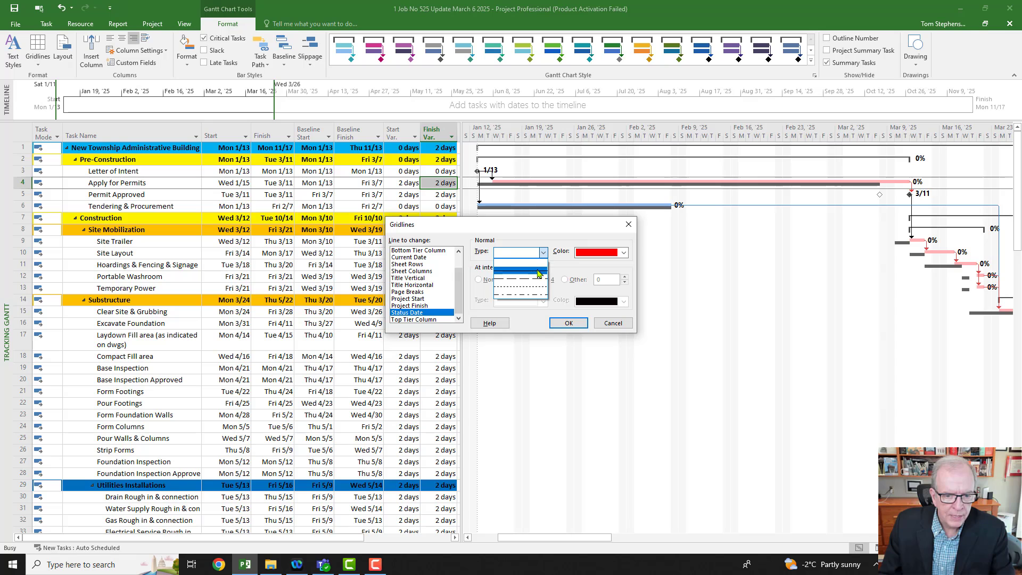
left_click(538, 271)
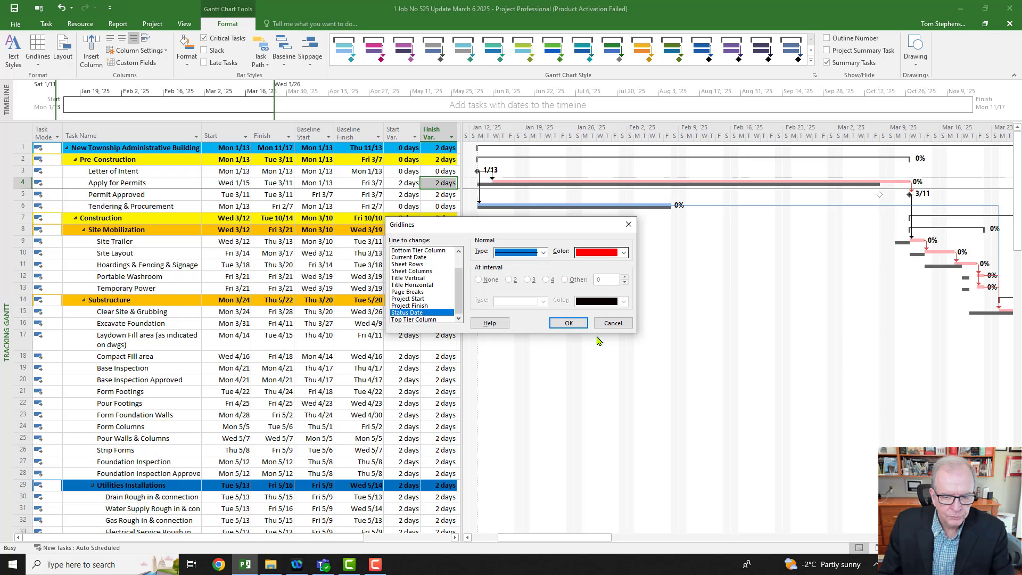
left_click(560, 323)
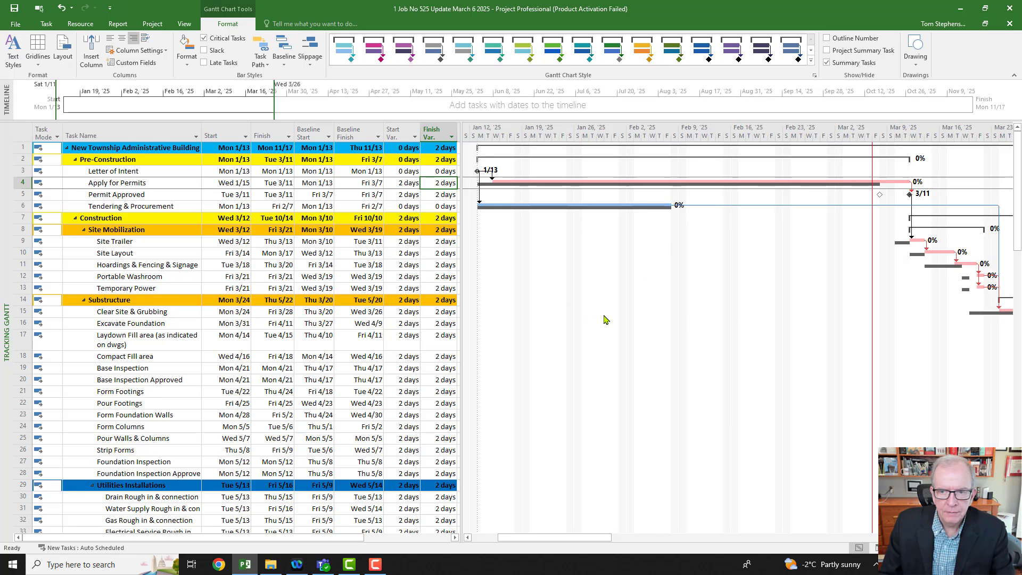
Step: Draw an arrow on the chart from the status date line back to the project start in mid-January
left_click(918, 67)
left_click(919, 78)
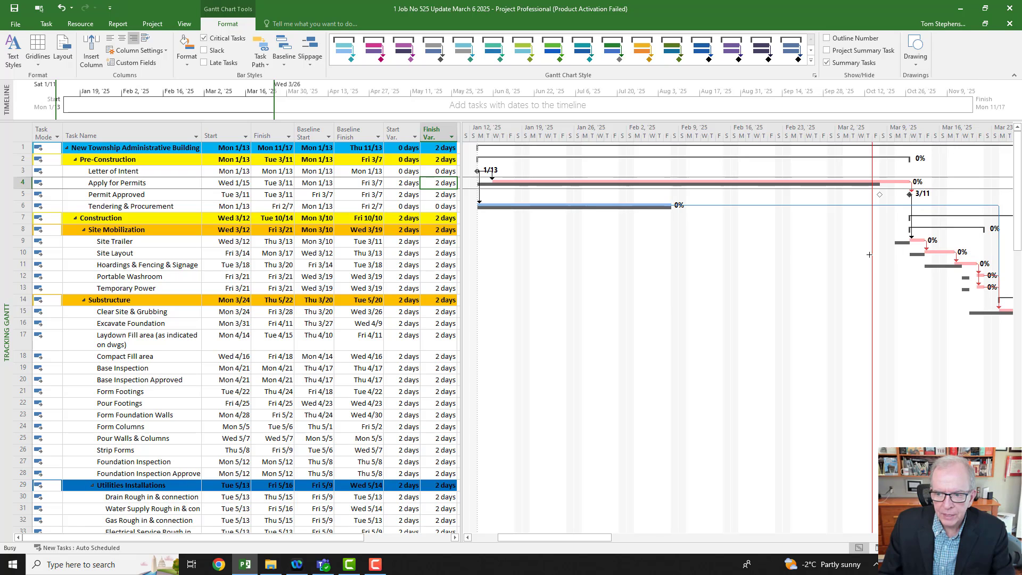
left_click_drag(869, 254, 517, 254)
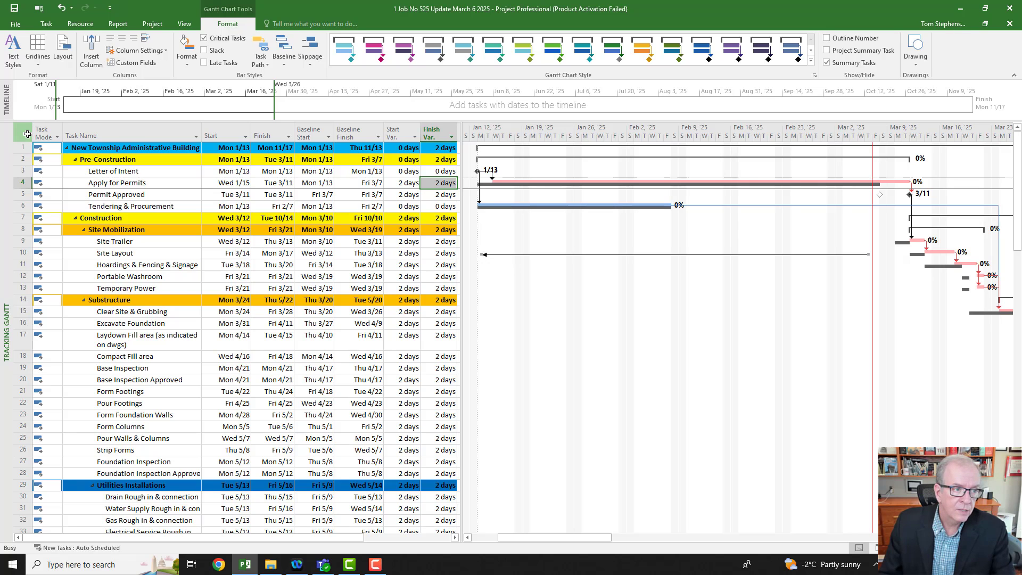
Step: Select every task in the schedule and apply Mark on Track to update progress to the status date
left_click(23, 133)
left_click(46, 25)
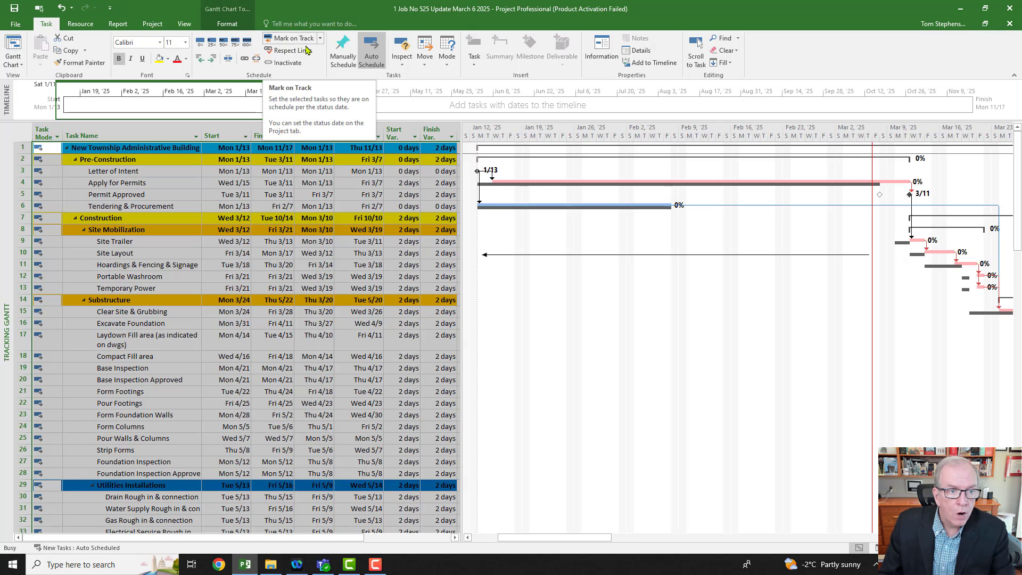
left_click(290, 41)
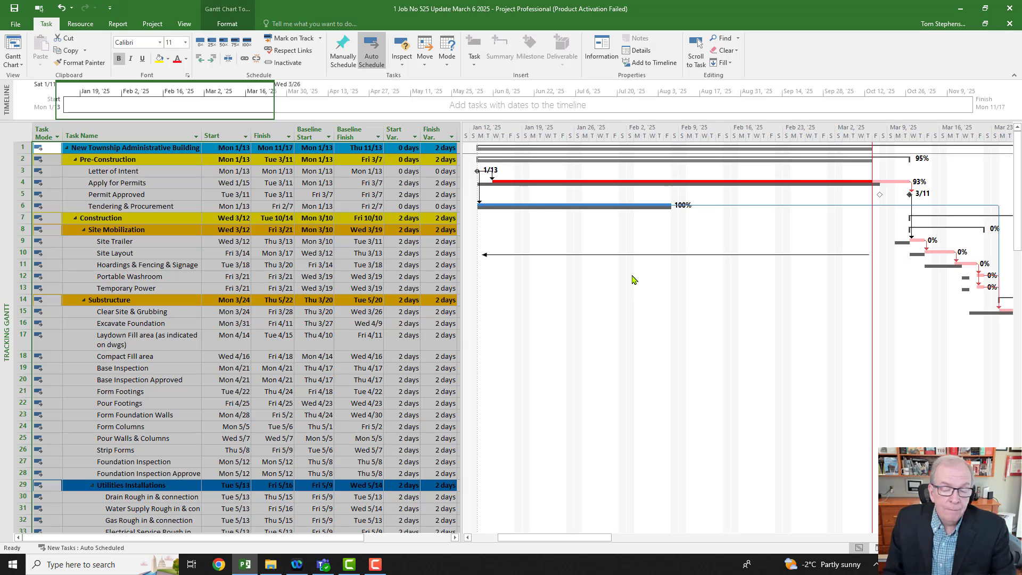
Step: Save a copy of the project in the New Township Project 525 folder as "1 Job No 525 Recovery March 6 2025"
left_click(18, 26)
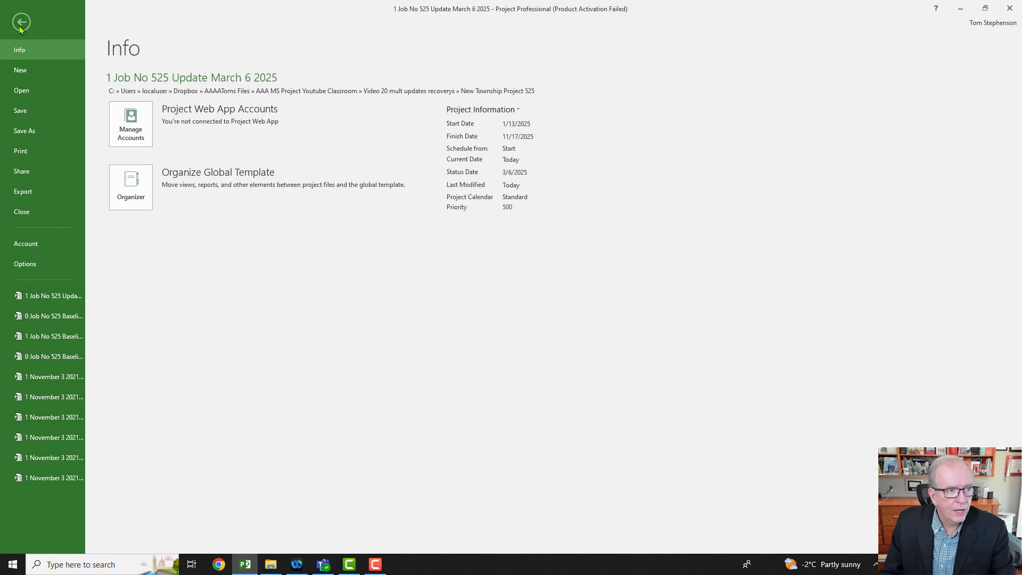
left_click(25, 132)
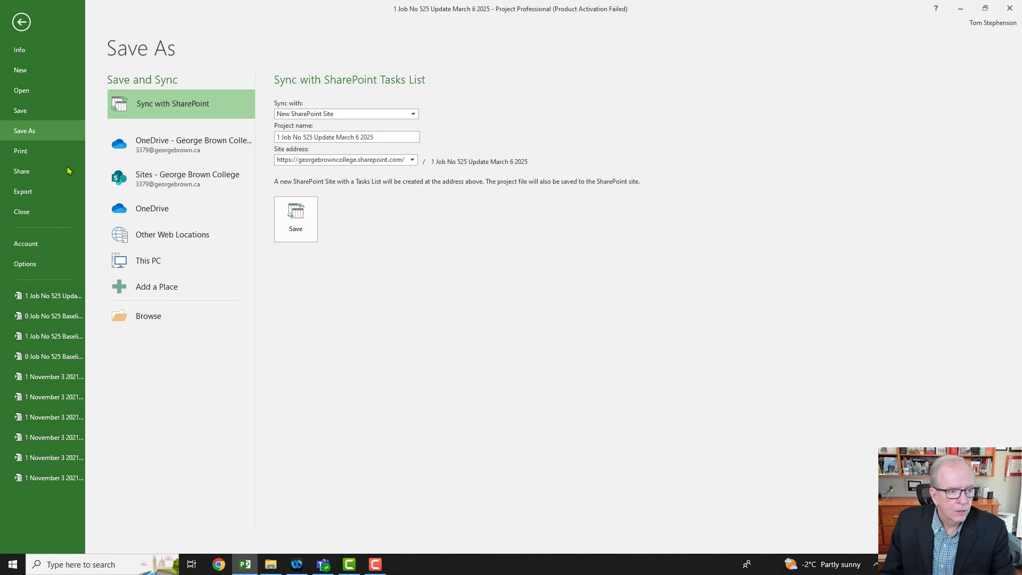
left_click(148, 261)
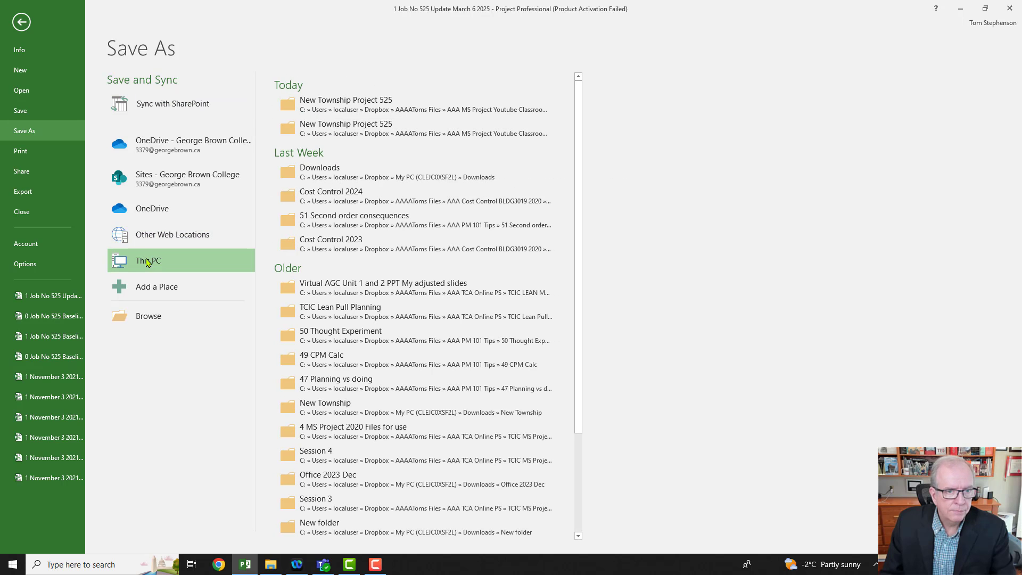
left_click(330, 110)
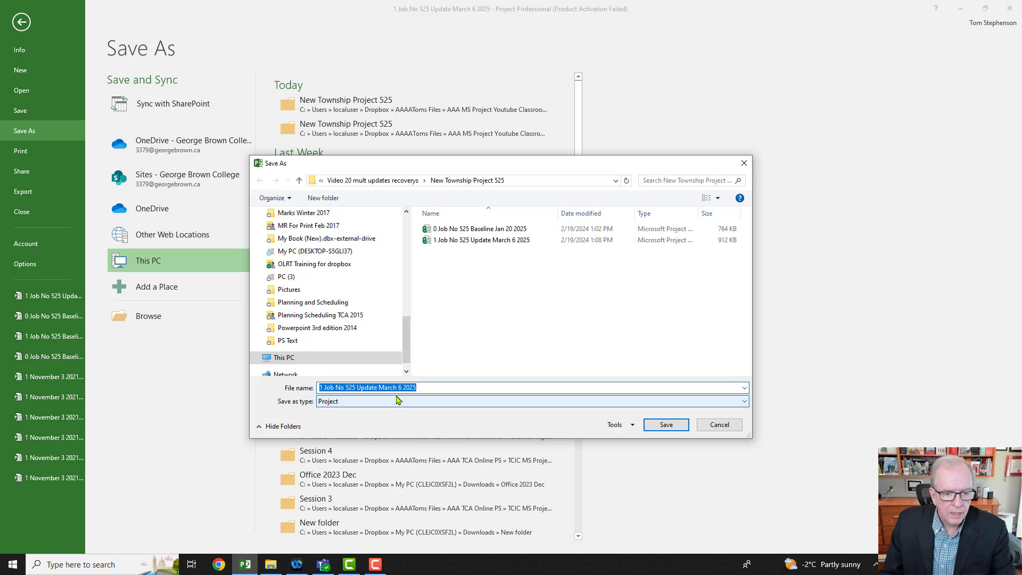
left_click(376, 389)
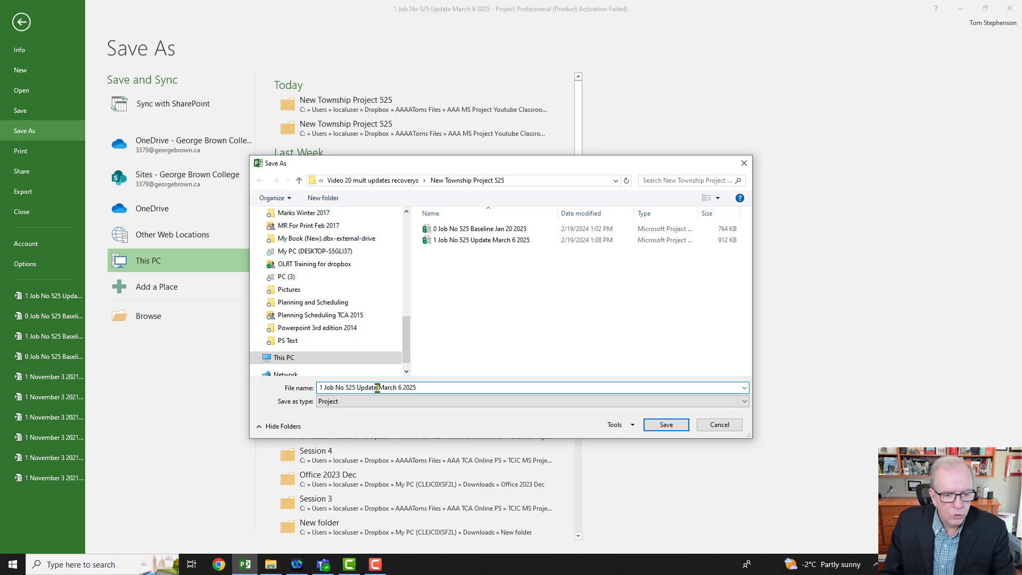
key("BackSpace")
key("BackSpace")
key("BackSpace")
key("BackSpace")
key("BackSpace")
key("BackSpace")
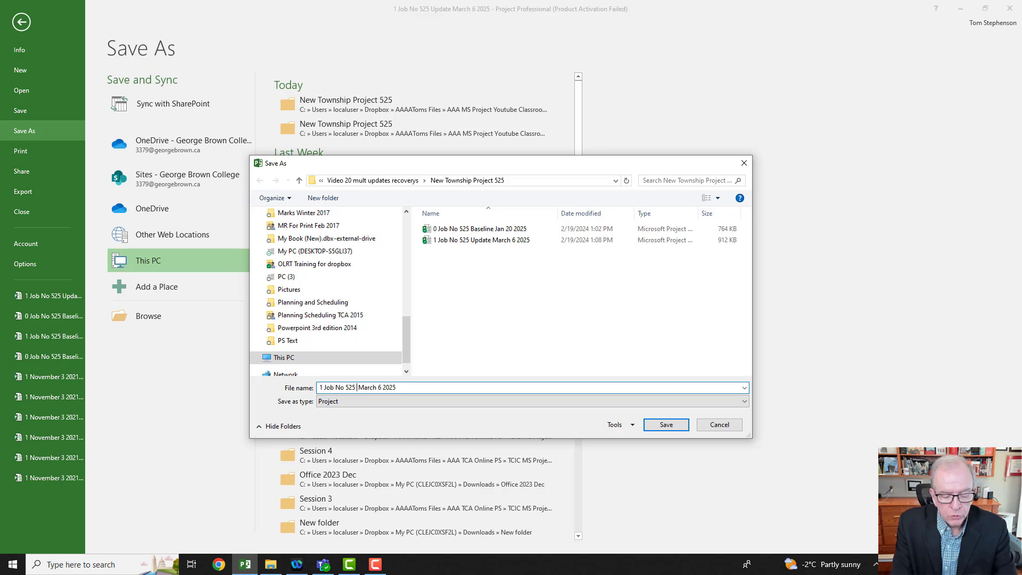
type("Recovery")
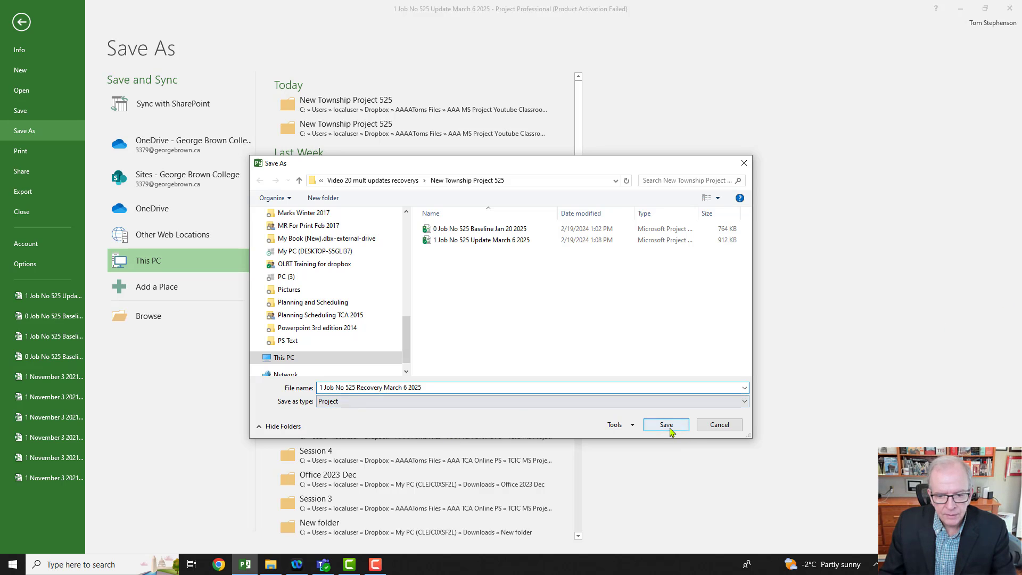
left_click(666, 425)
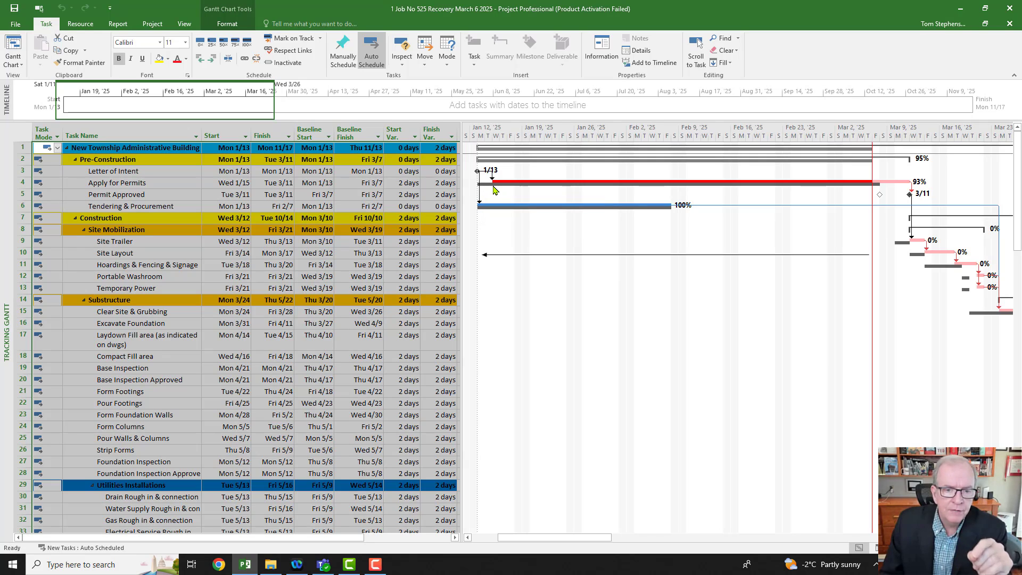
Step: Delete the arrow that points back from the status date line
mouse_move(495, 191)
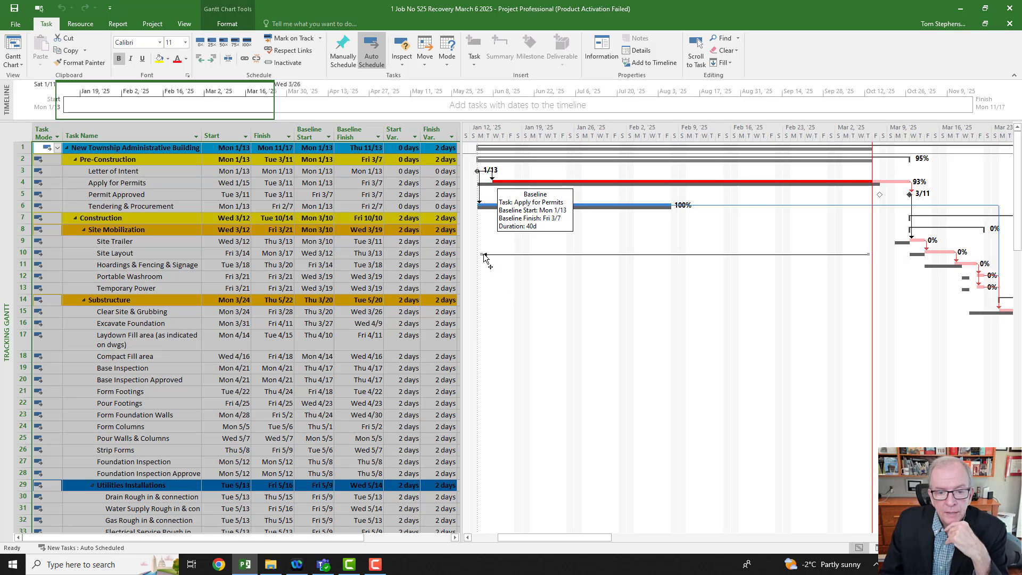
left_click(483, 254)
left_click_drag(483, 254, 516, 328)
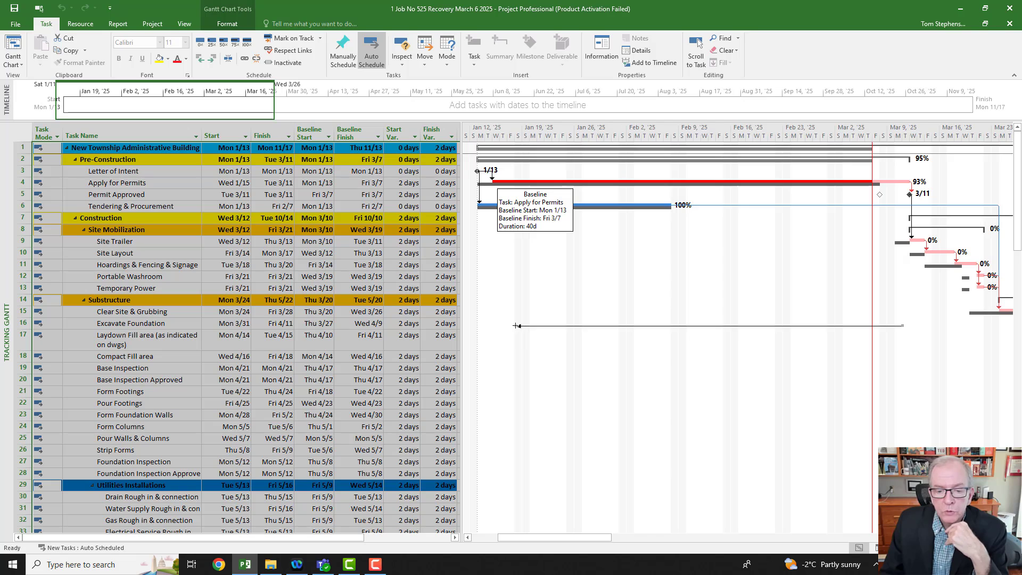
key("Delete")
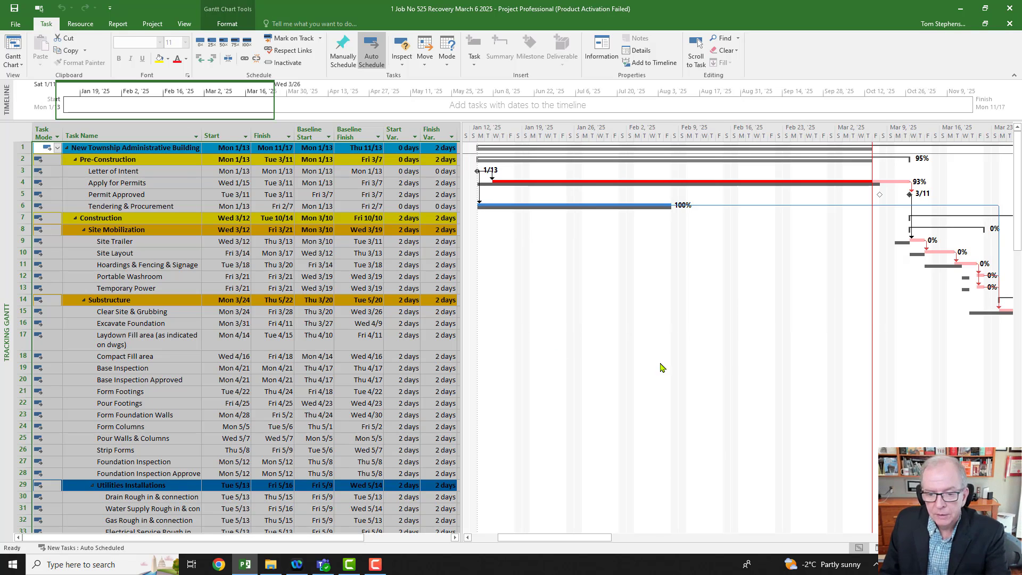
Step: Draw a horizontal arrow from the status date line forward to about the start of April, beside the Base Inspection row
left_click_drag(601, 540, 672, 547)
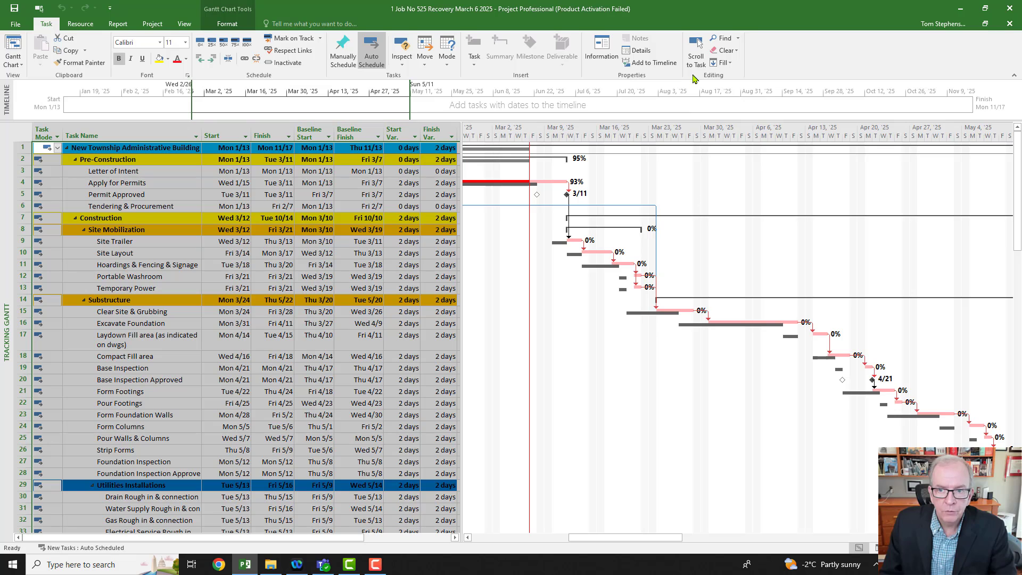
left_click(233, 24)
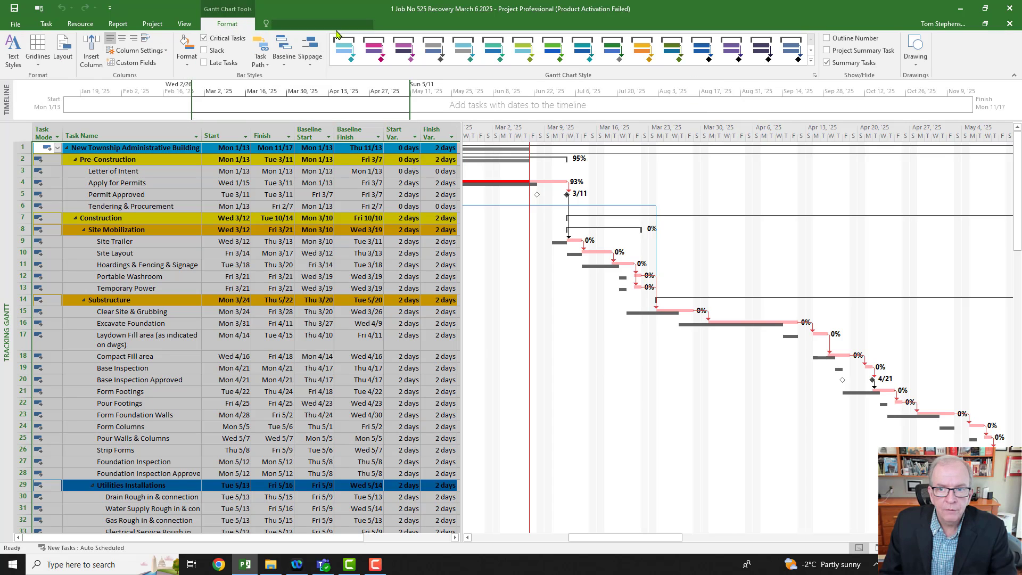
left_click(909, 58)
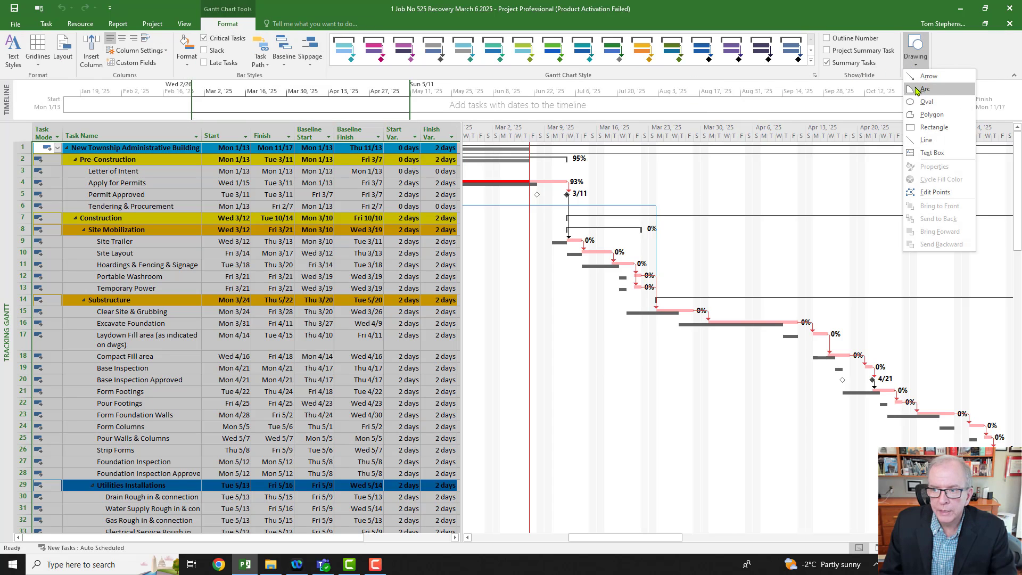
left_click(915, 85)
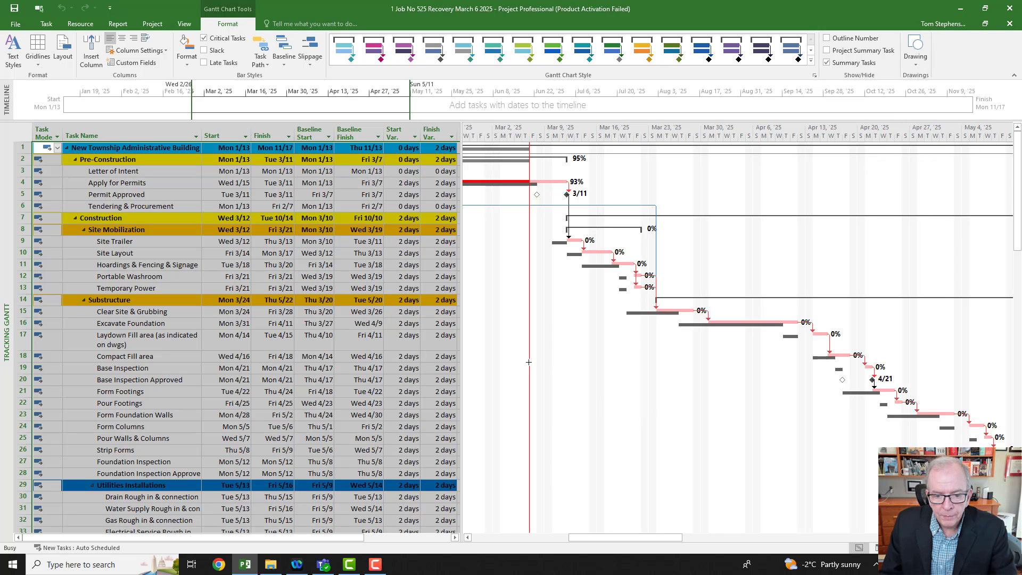
left_click_drag(531, 363, 726, 363)
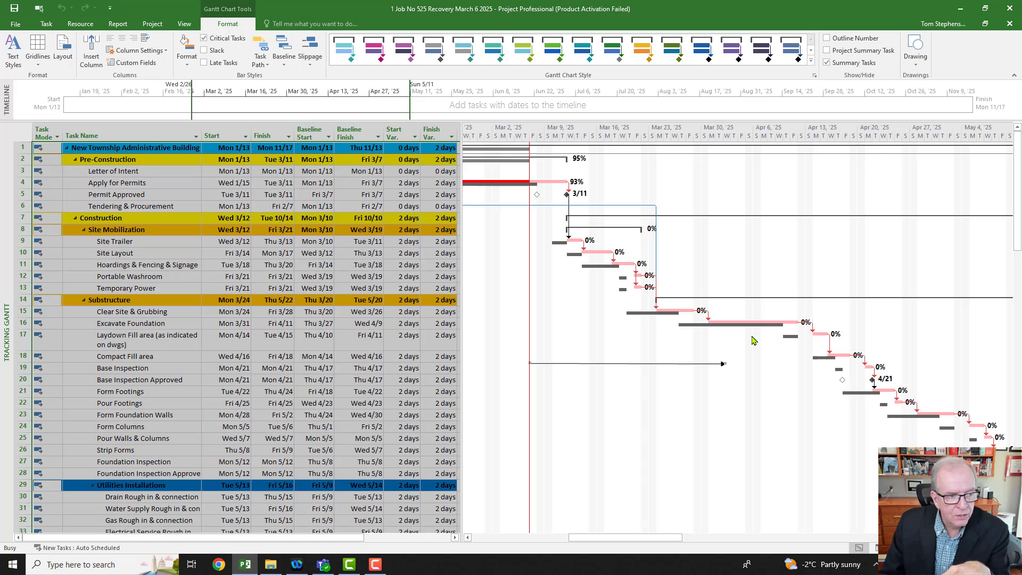
Step: Insert a Duration column before the Start column in the task table
scroll(744, 339, "down", 1)
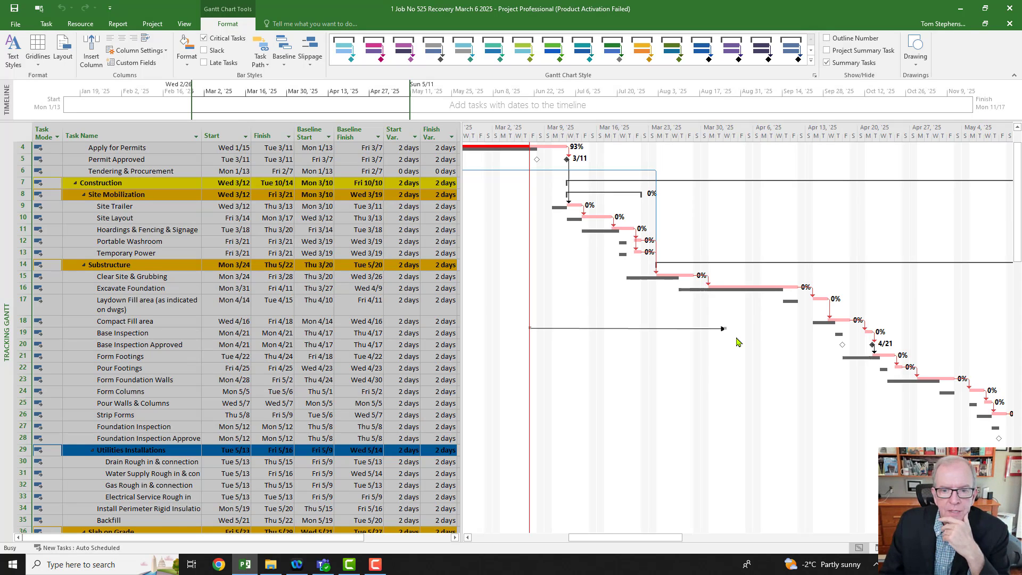
scroll(737, 341, "up", 1)
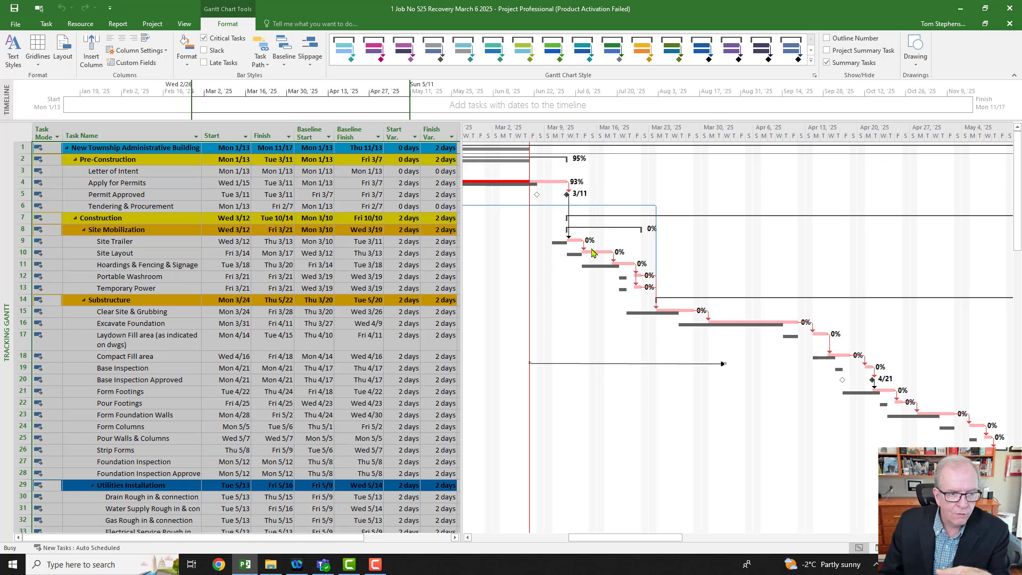
left_click(218, 130)
right_click(219, 134)
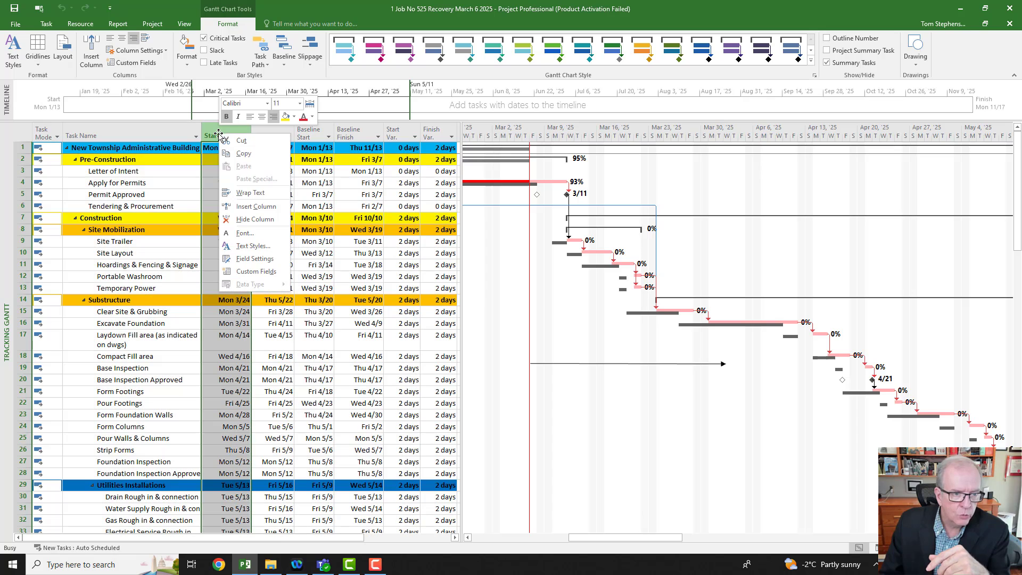
left_click(248, 206)
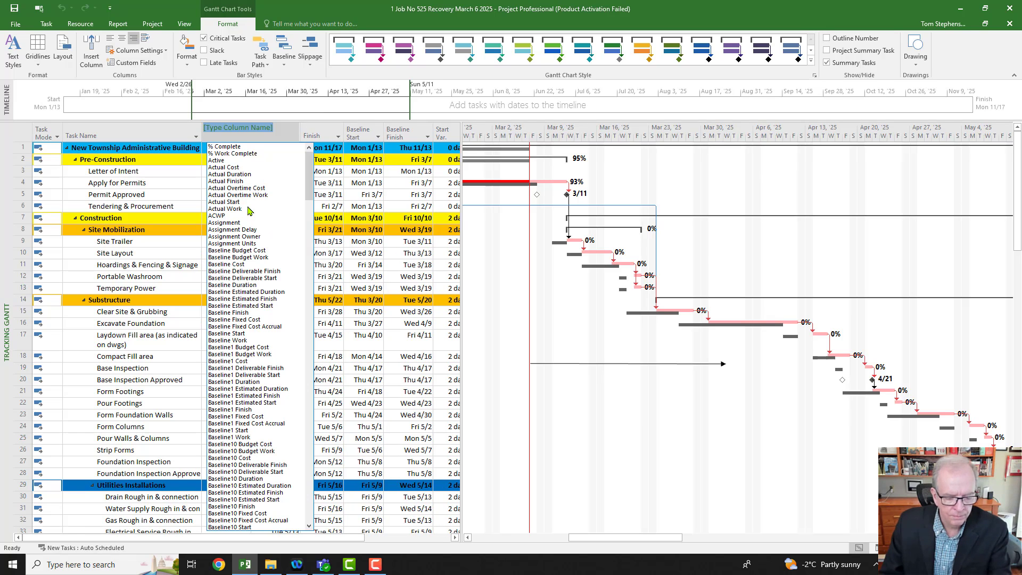
type("date1")
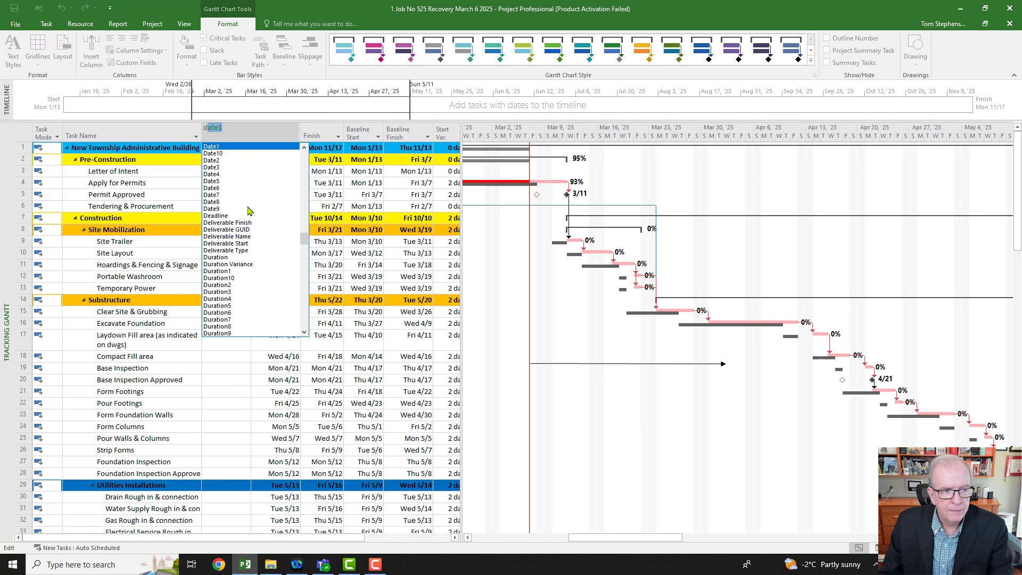
left_click(227, 258)
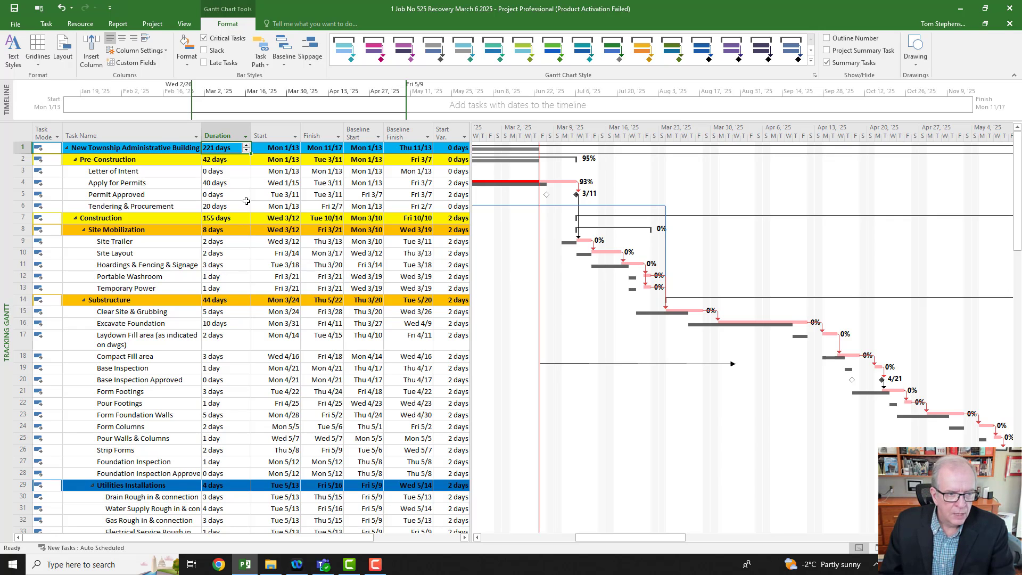
Step: Give the Site Trailer to Site Layout finish-to-start link a negative lag so both tasks start Wed 3/12, and save the recovery schedule
left_click(231, 249)
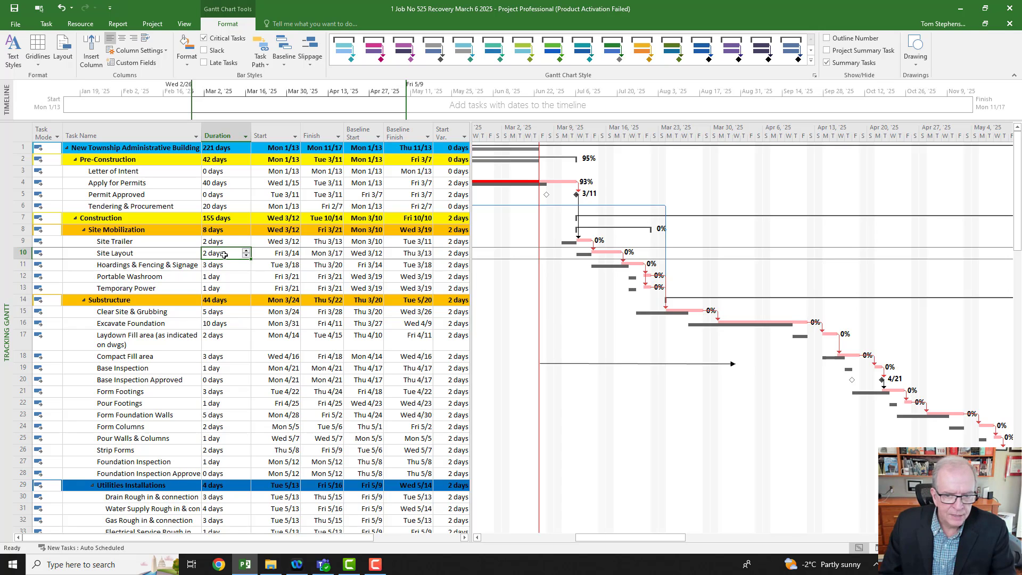
double_click(595, 247)
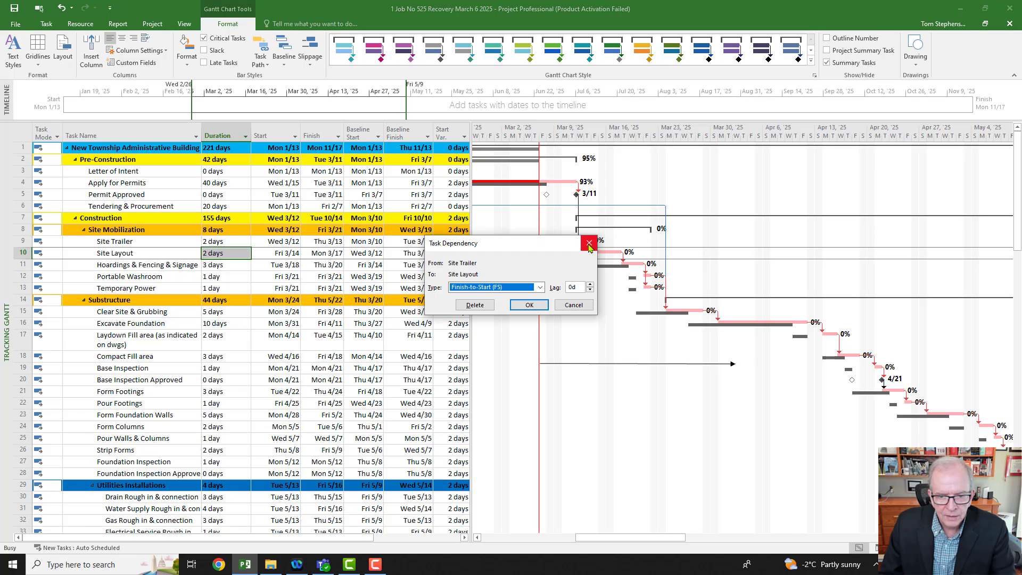
left_click_drag(550, 246, 497, 288)
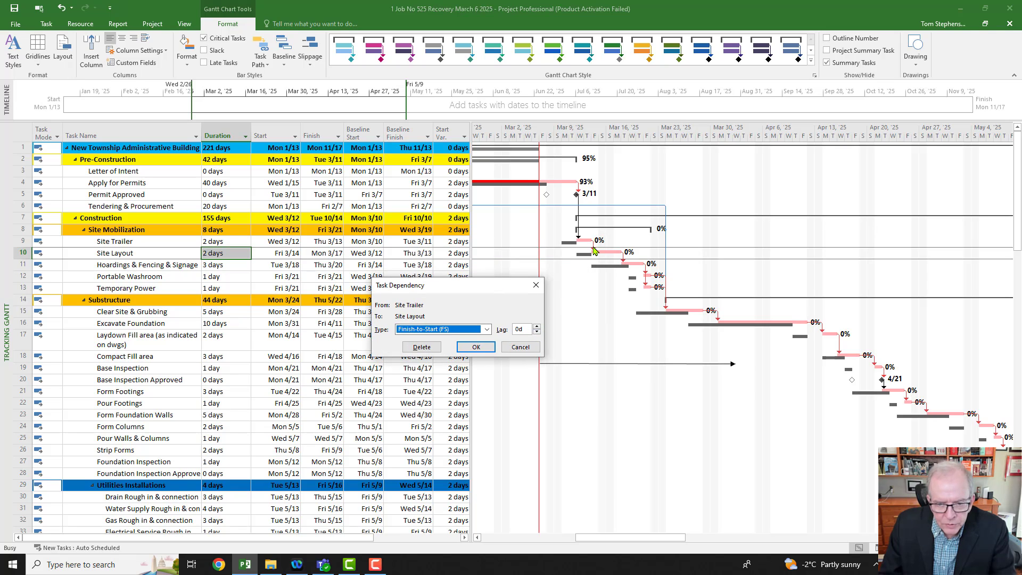
left_click(537, 332)
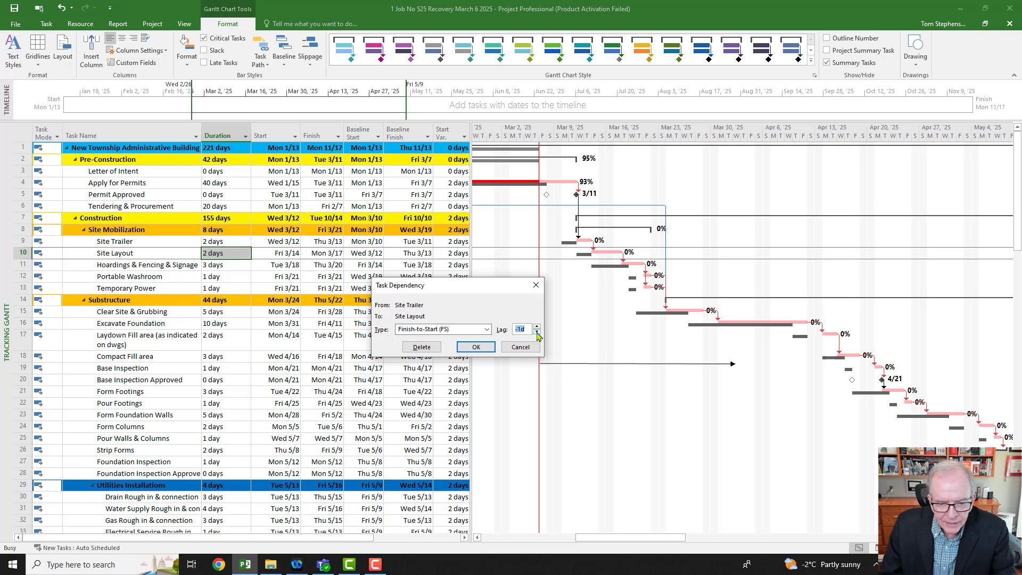
left_click(475, 347)
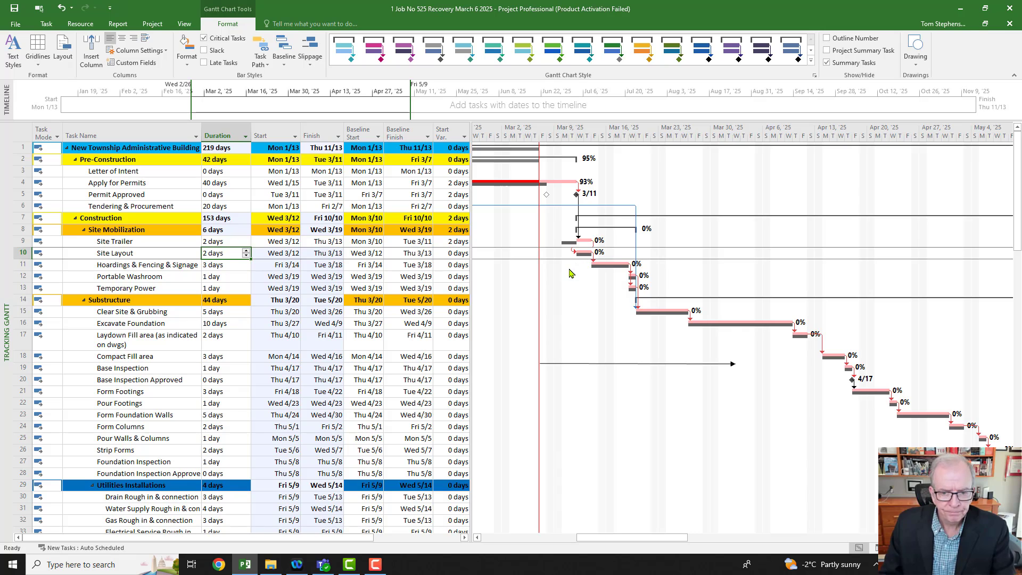
left_click(14, 10)
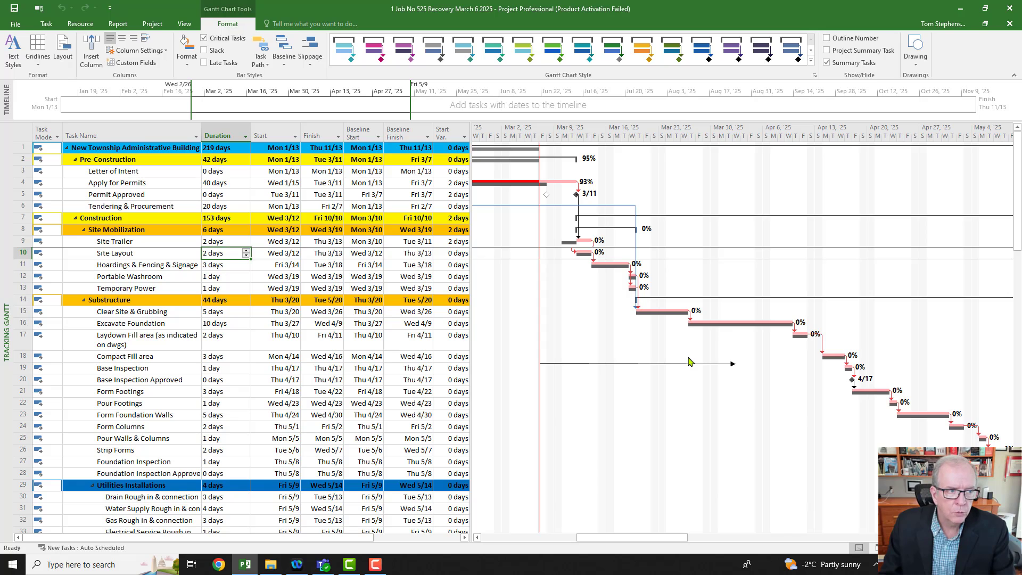
Step: Save a copy of the project in the New Township Project 525 folder as "2 Job No 525 Update Apr 3 2025"
left_click(16, 24)
left_click(29, 130)
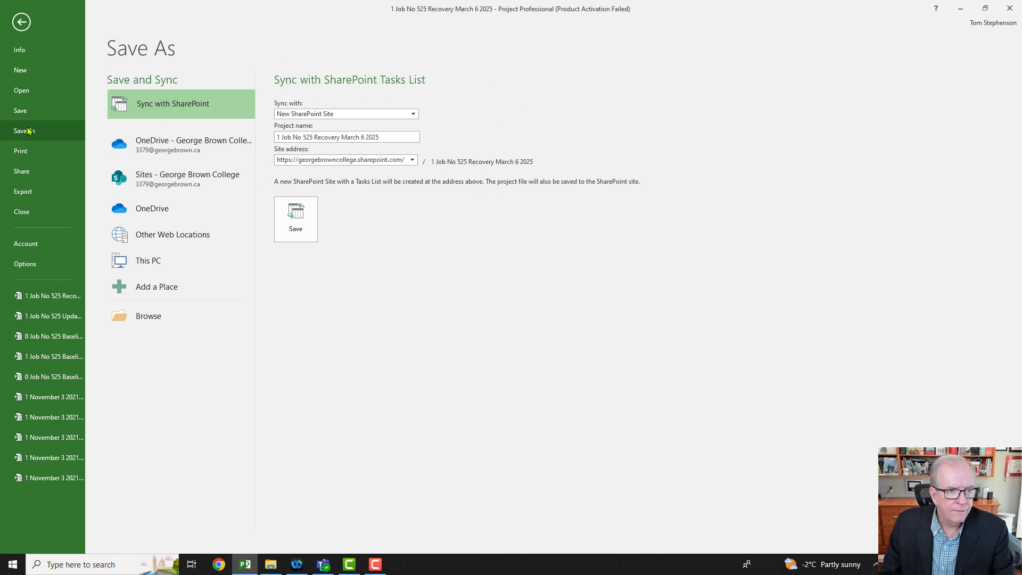
left_click(159, 266)
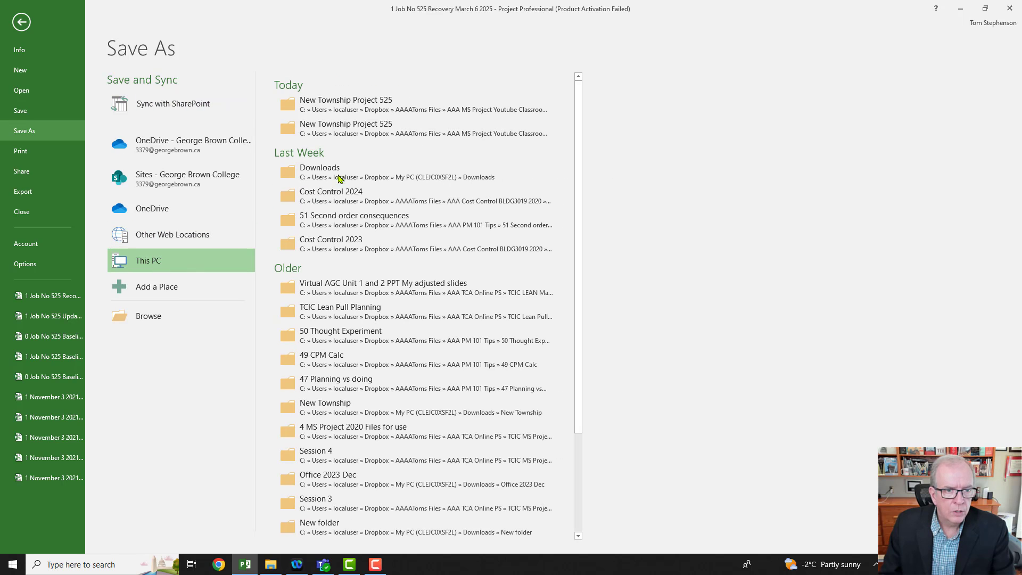
left_click(356, 110)
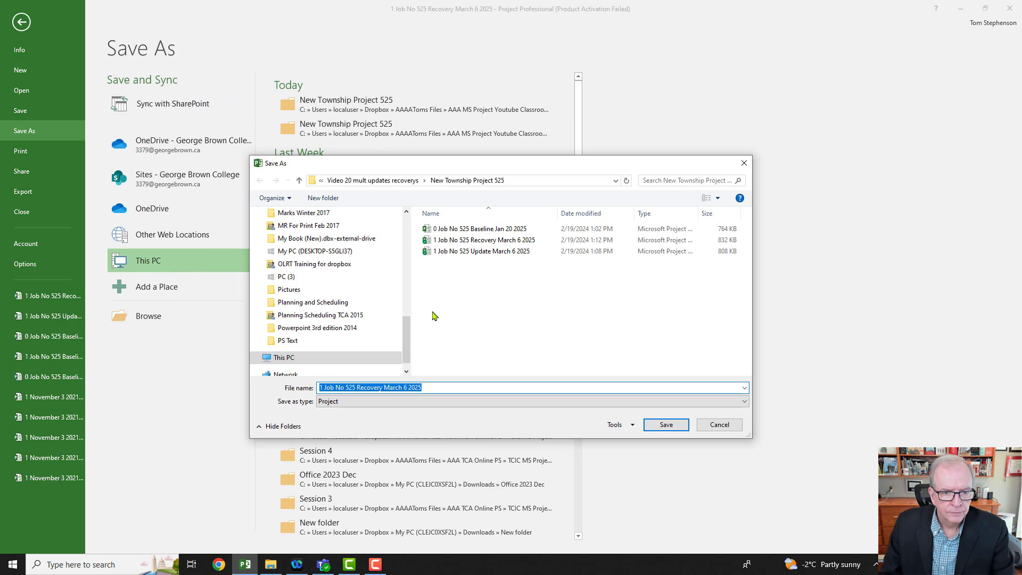
left_click(322, 389)
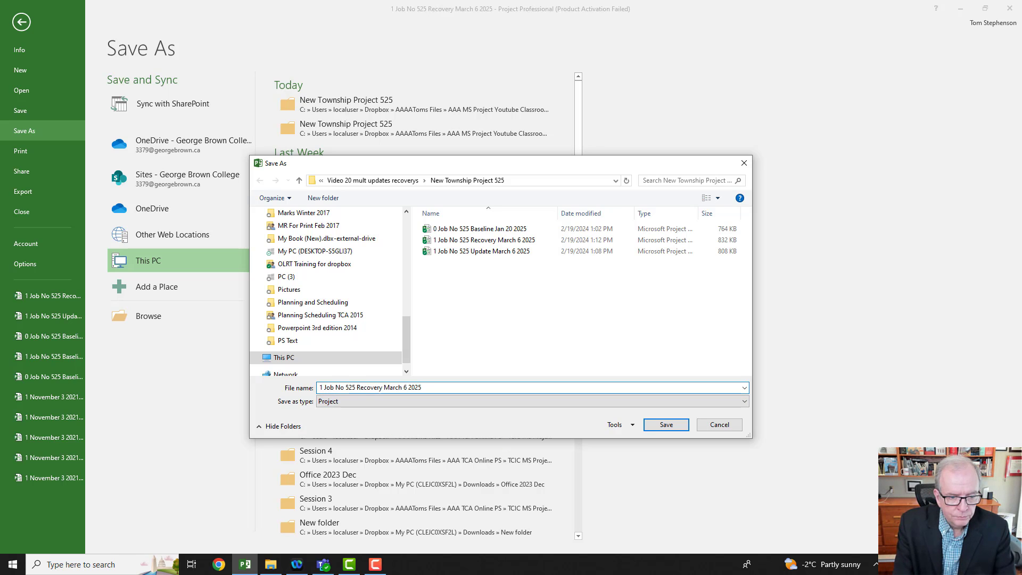
key("BackSpace")
type("2")
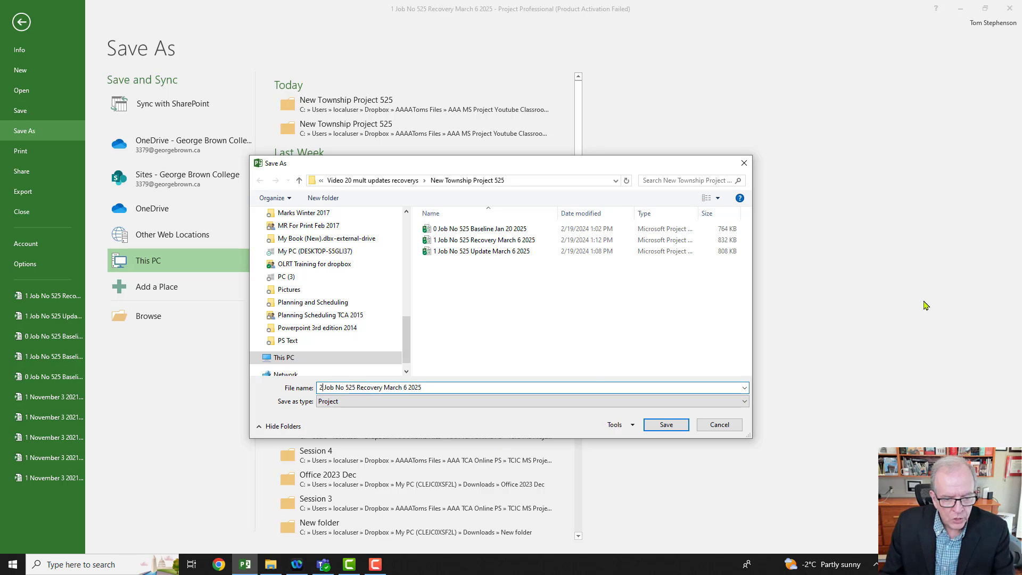
left_click(382, 388)
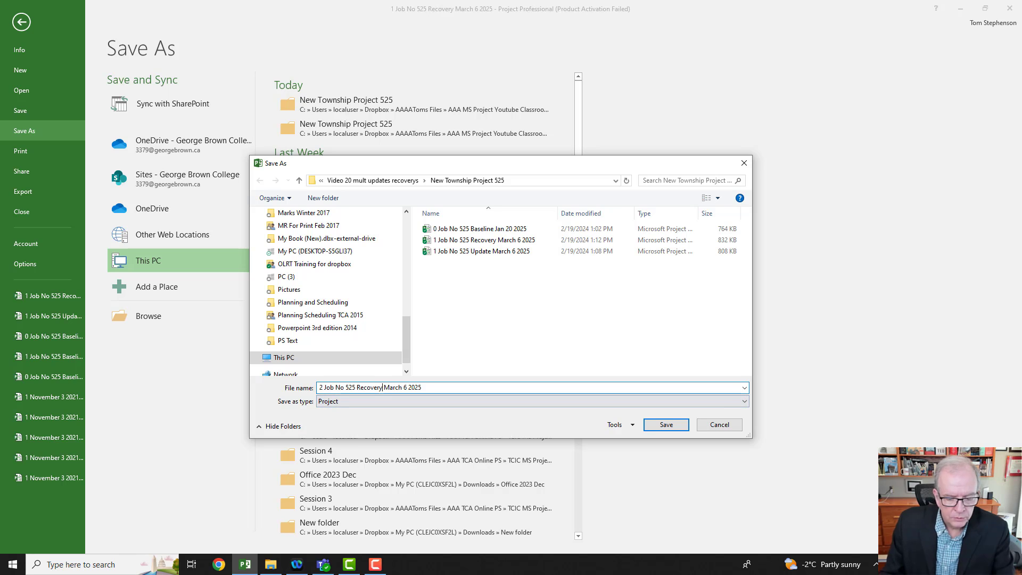
key("BackSpace")
key("BackSpace")
key("BackSpace")
key("BackSpace")
key("BackSpace")
key("BackSpace")
key("BackSpace")
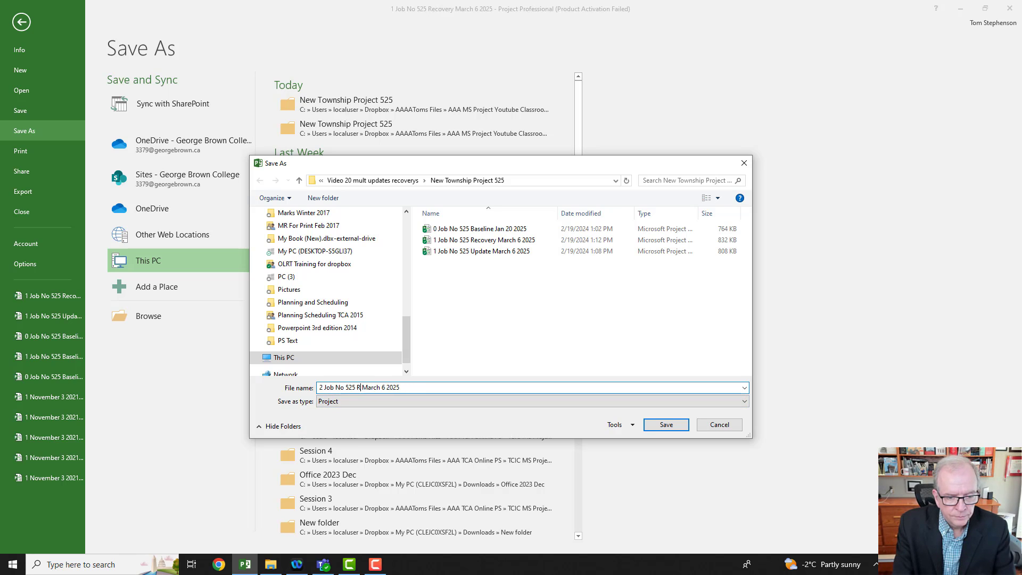
key("BackSpace")
type("date")
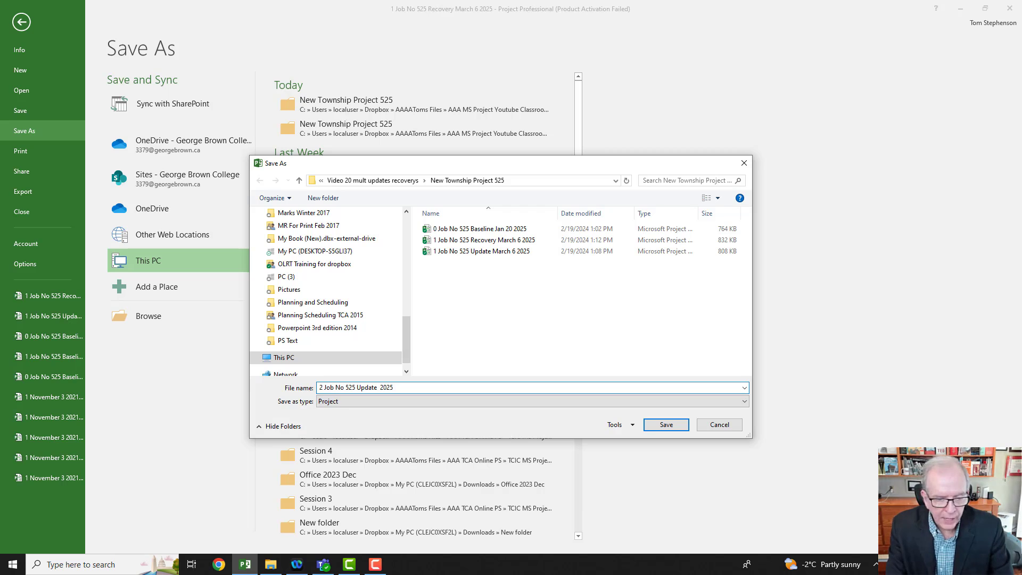
type("Apr ")
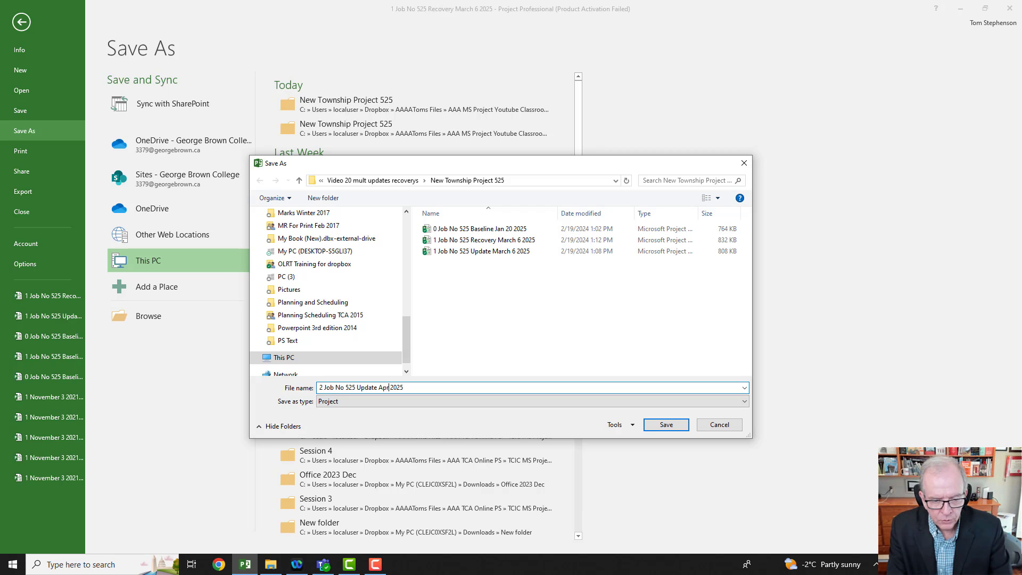
type("3")
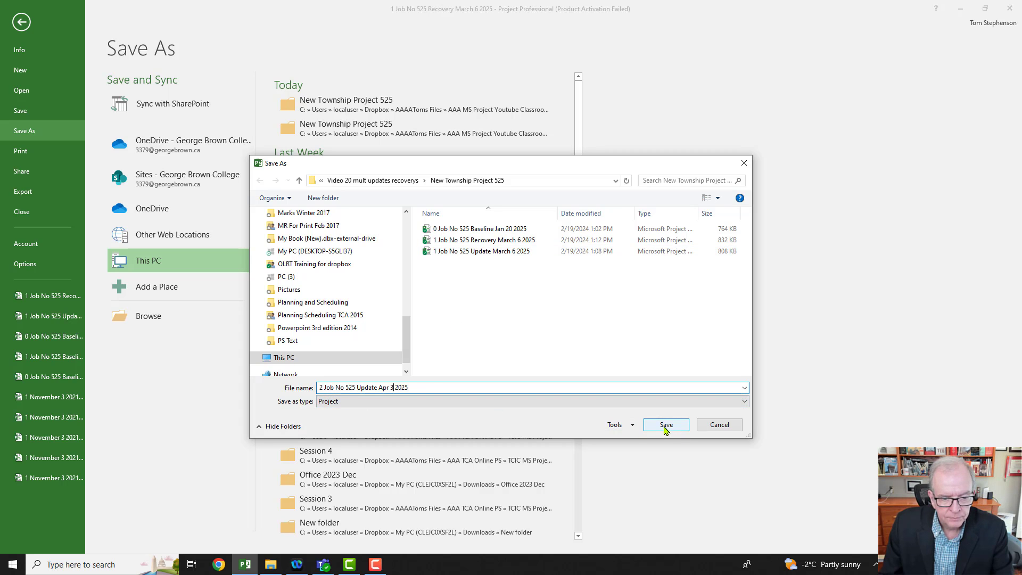
left_click(665, 425)
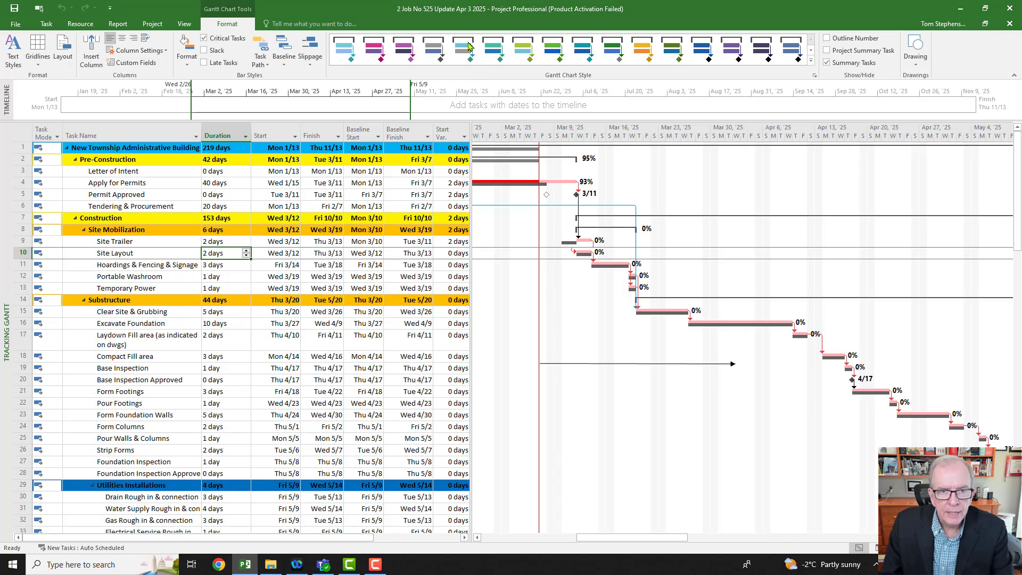
Step: Set the project's status date to April 3, 2025 in the project information
left_click(152, 24)
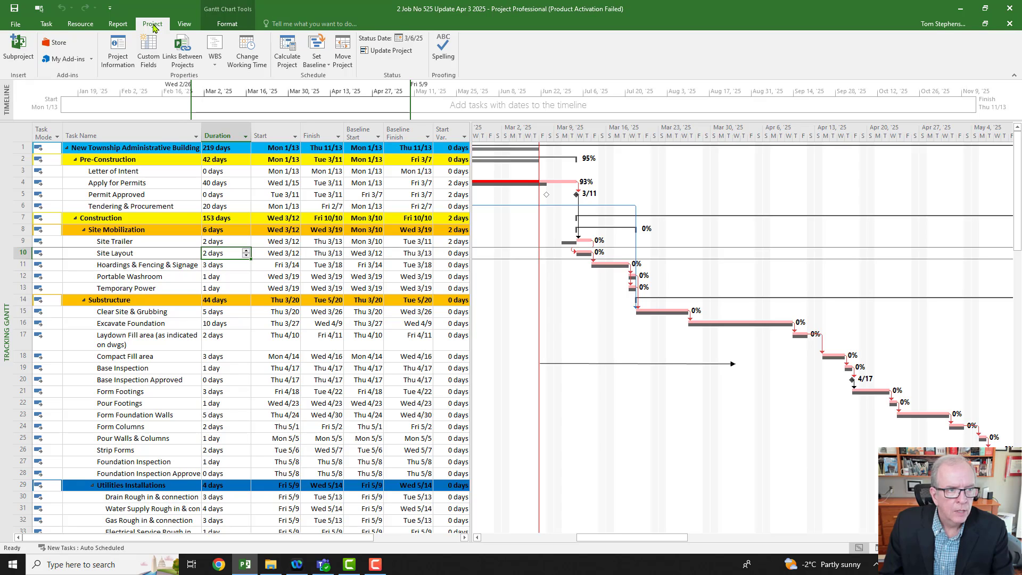
left_click(117, 50)
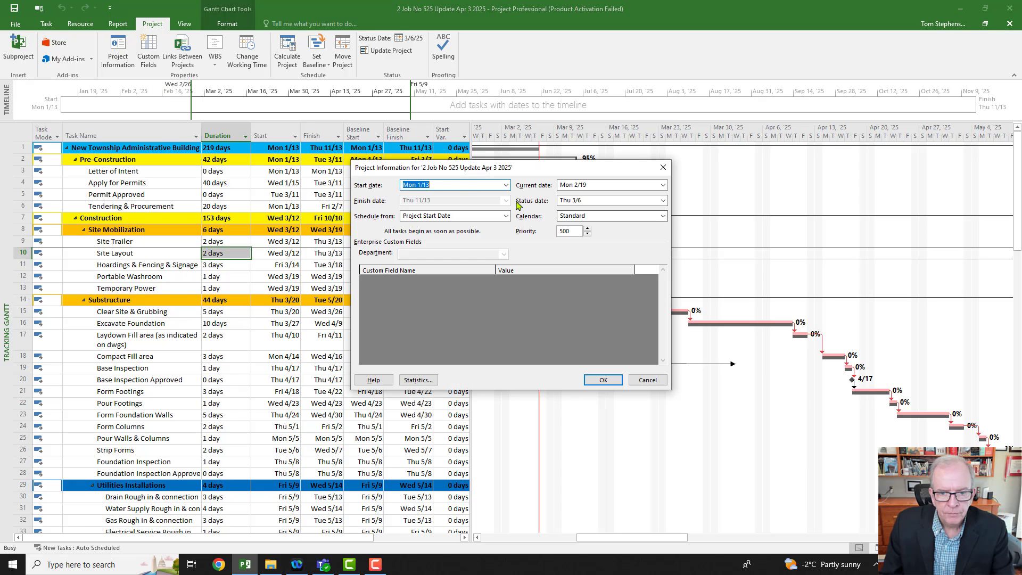
left_click(663, 201)
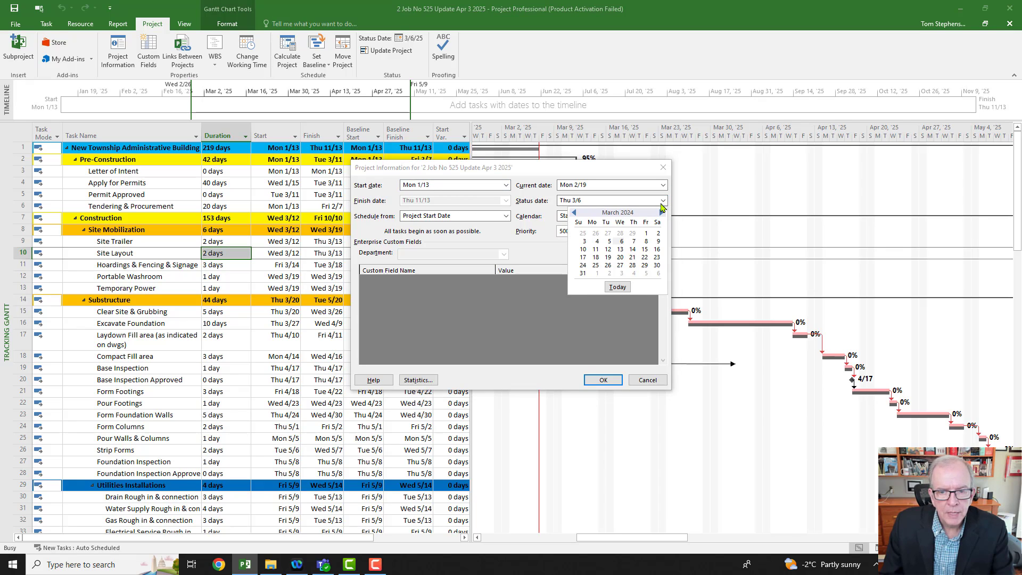
left_click(661, 212)
left_click(662, 212)
left_click(662, 213)
left_click(661, 212)
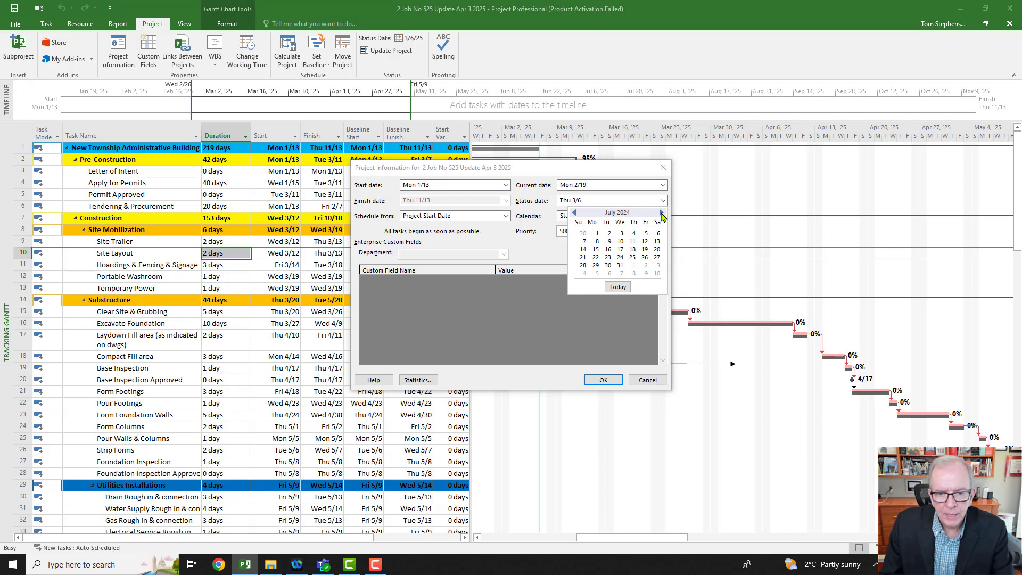
left_click(662, 212)
left_click(662, 212)
left_click(661, 213)
left_click(661, 213)
left_click(662, 212)
left_click(662, 212)
left_click(662, 212)
left_click(661, 212)
left_click(662, 212)
left_click(633, 235)
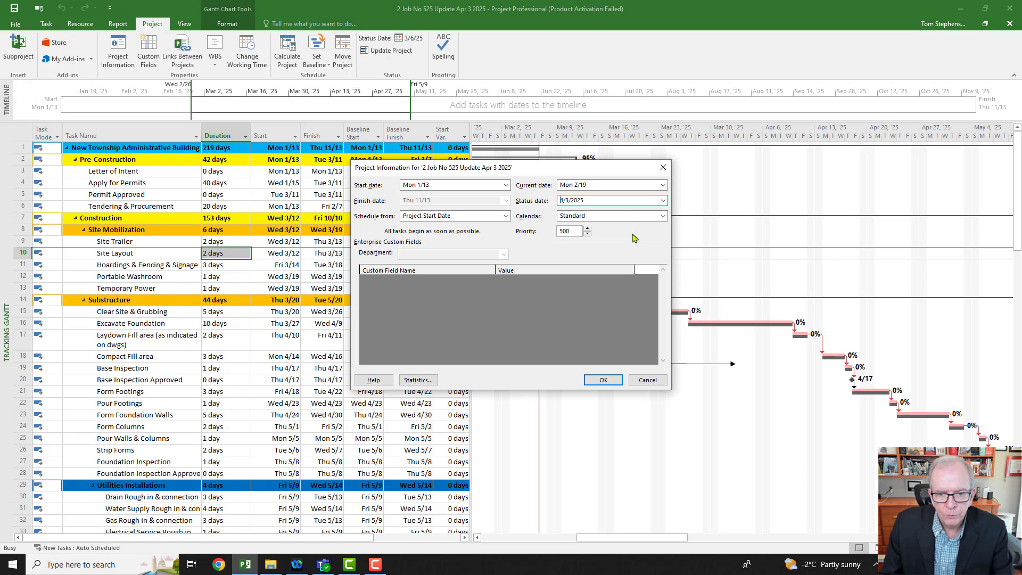
left_click(607, 381)
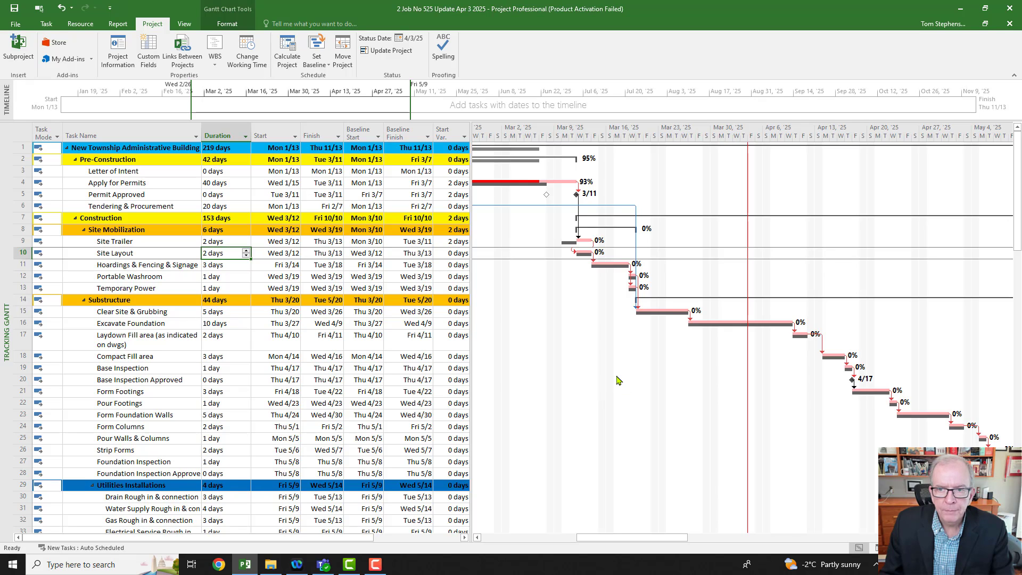
Step: Draw a vertical line through the Tracking Gantt bars at the previous March 6 status date
left_click(228, 24)
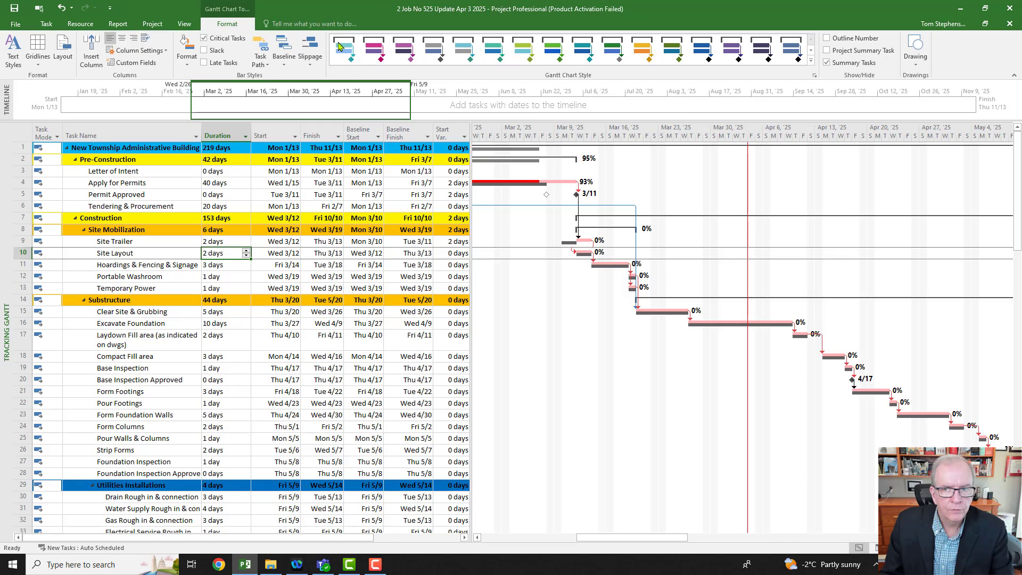
left_click(912, 63)
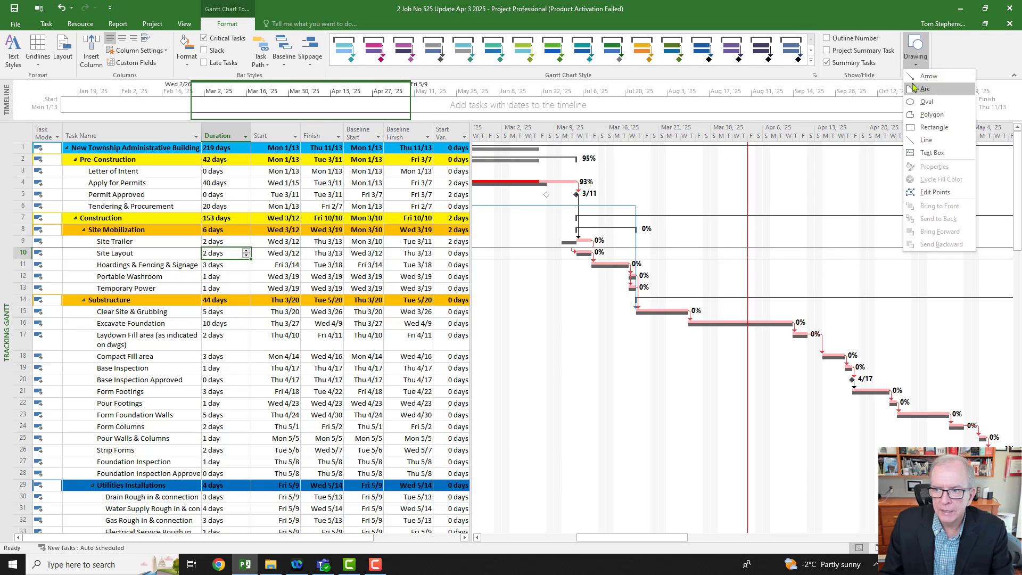
left_click(925, 140)
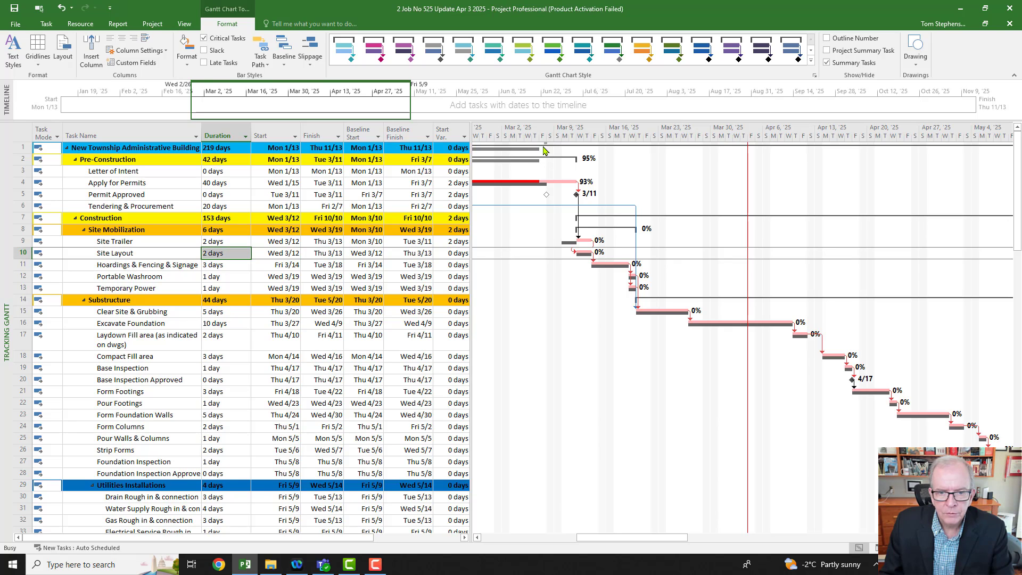
left_click(908, 69)
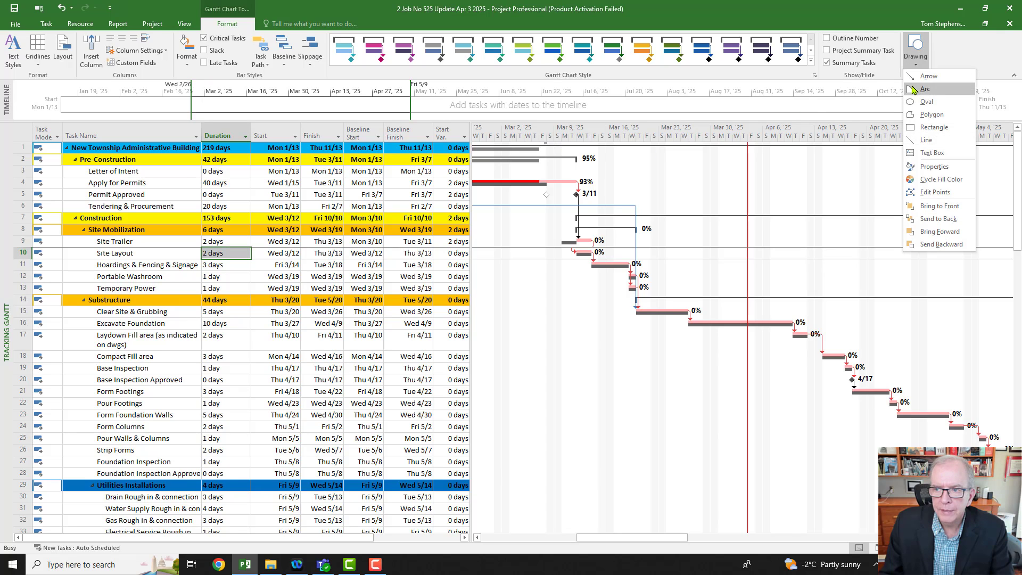
left_click(925, 137)
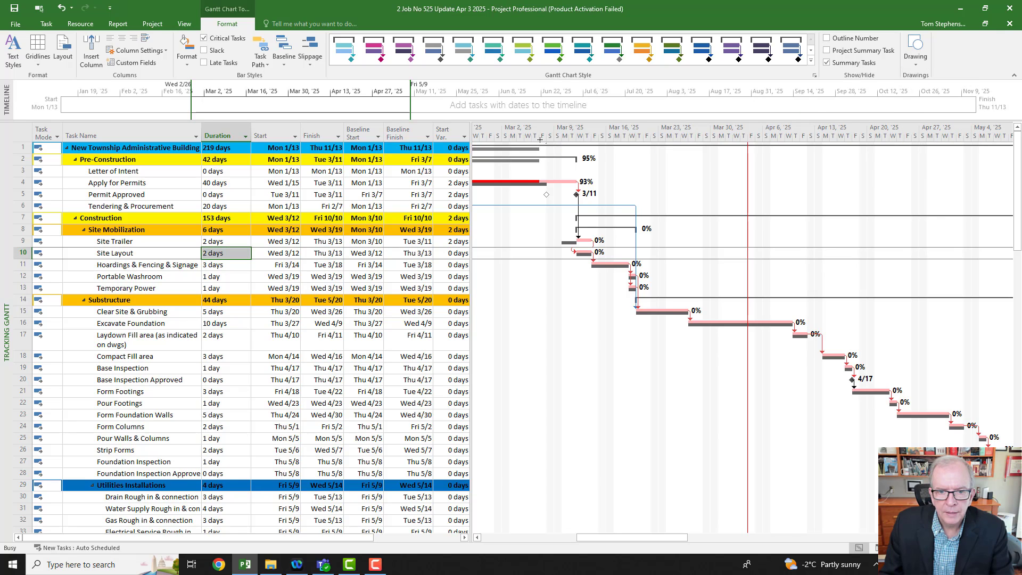
left_click_drag(540, 143, 539, 492)
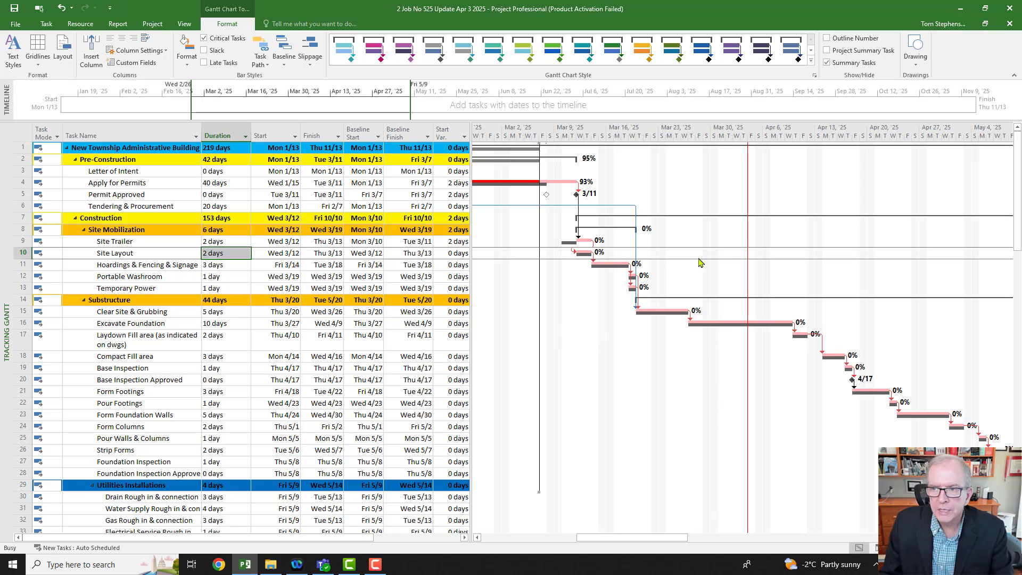
Step: Draw a horizontal arrow from the April 3 status line back to the March 6 line
left_click(915, 63)
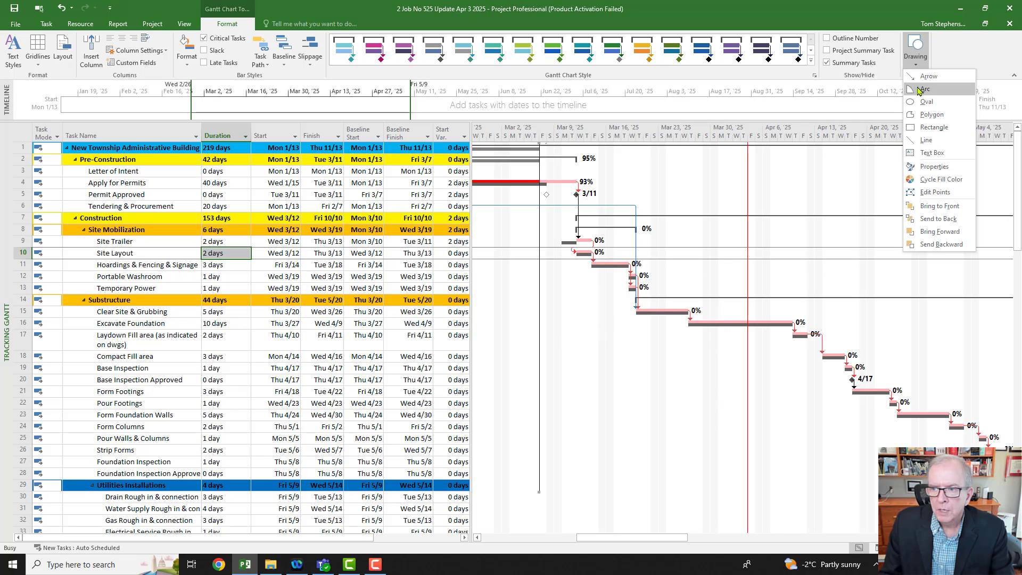
left_click(916, 78)
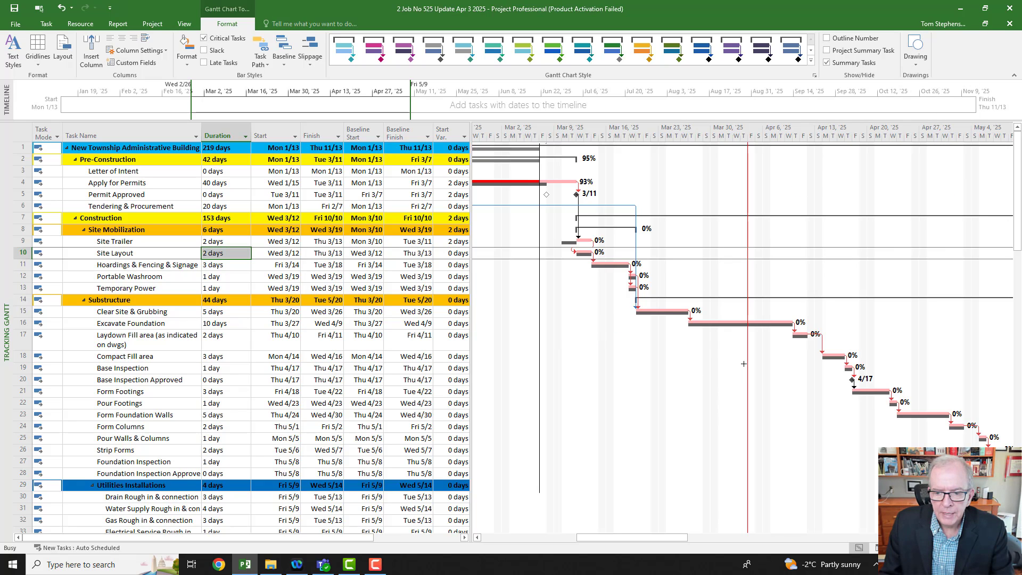
left_click_drag(744, 364, 545, 364)
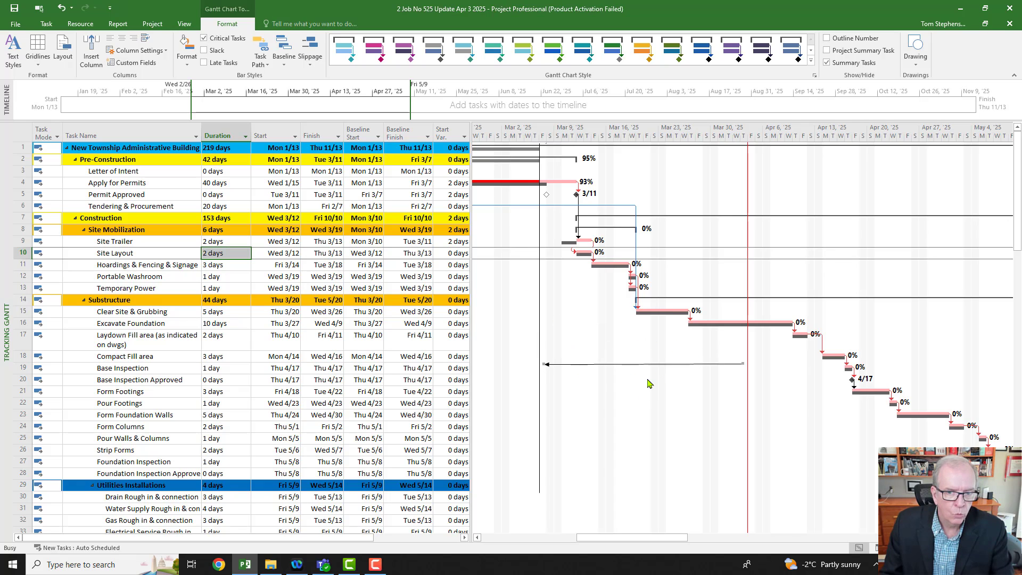
Step: Switch to the Gantt Chart view and reposition the arrow beside Permit Approved, running from the April 3 status line back to early March
right_click(21, 132)
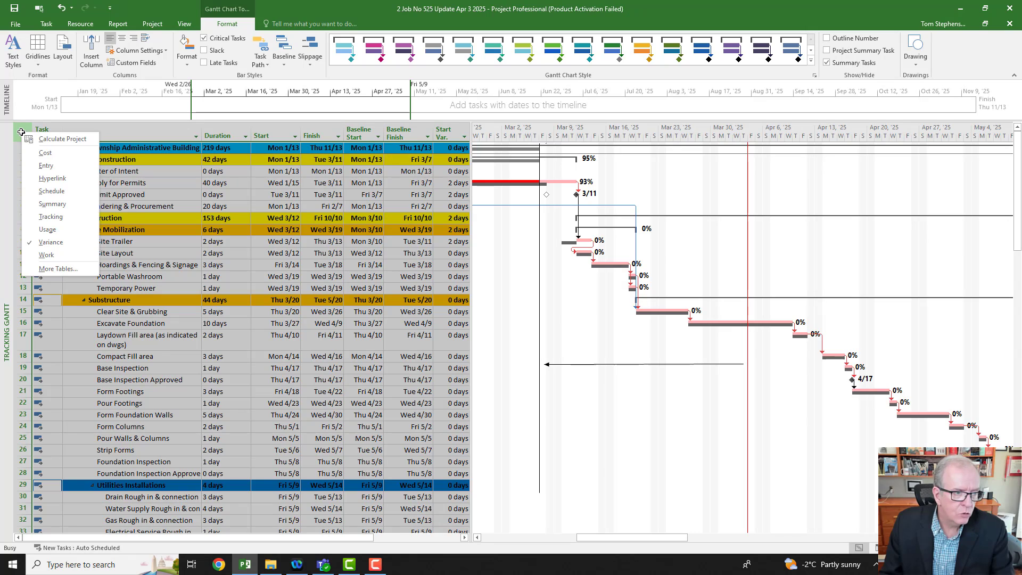
right_click(4, 167)
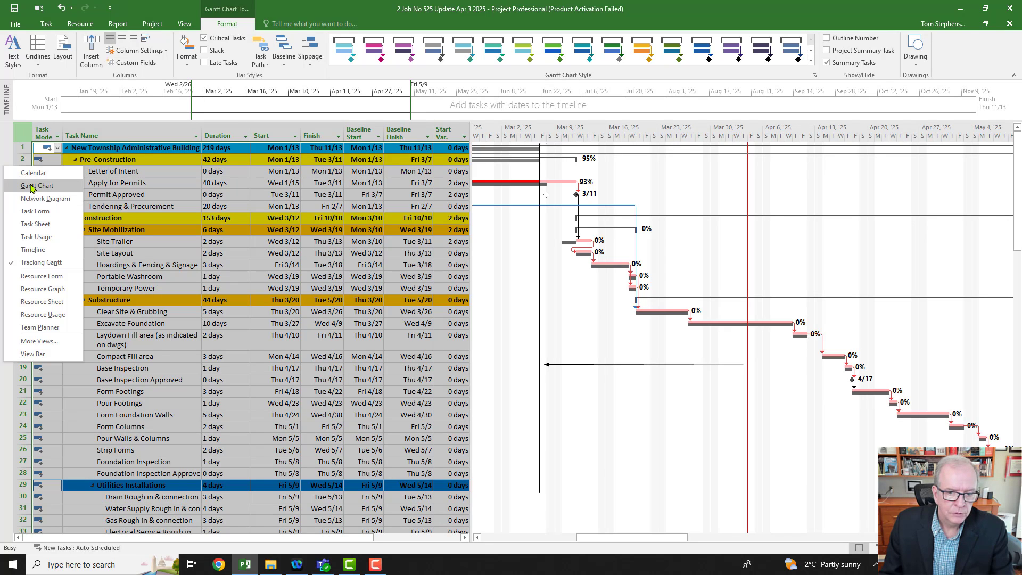
left_click(32, 185)
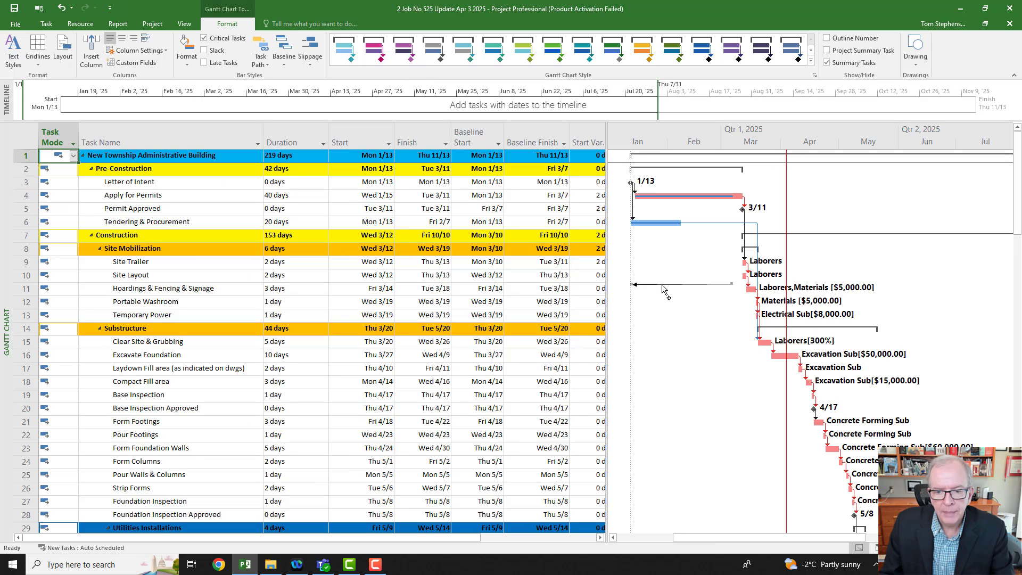
mouse_move(663, 286)
left_mouse_down()
mouse_move(667, 331)
mouse_move(737, 220)
mouse_move(688, 207)
mouse_move(732, 208)
left_mouse_up()
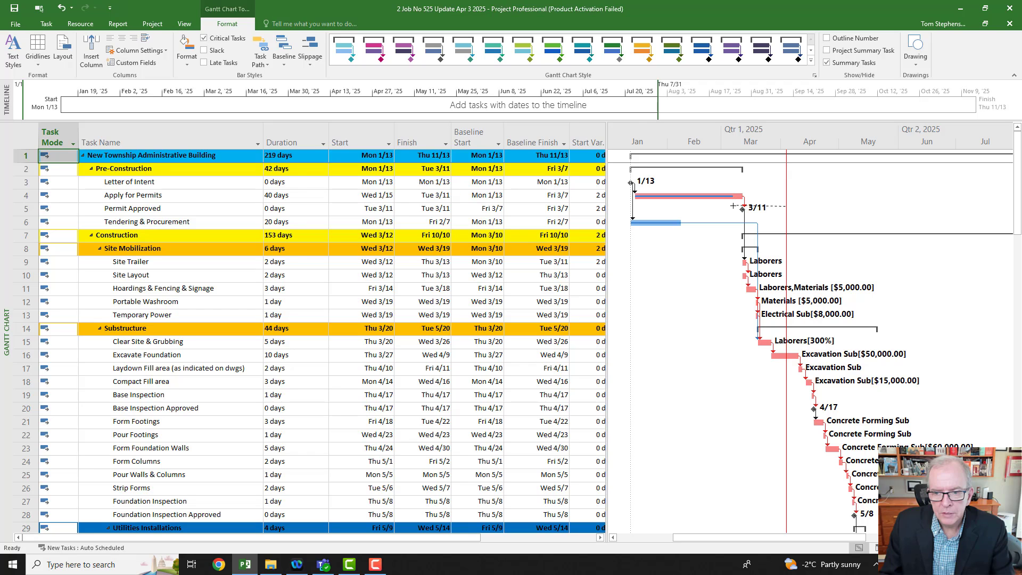
left_click_drag(734, 206, 734, 206)
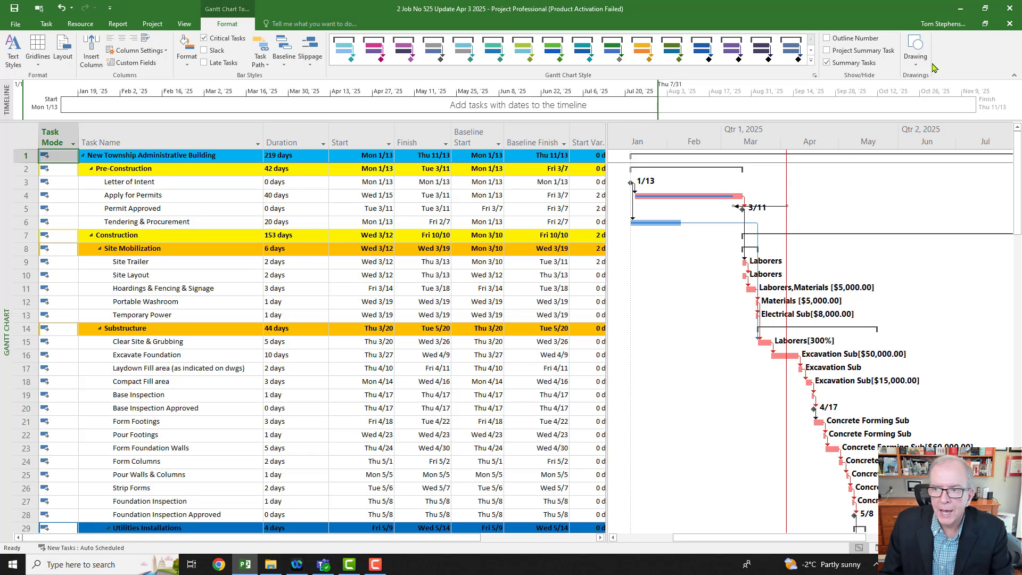
Step: Draw a straight vertical line at the March 6 status date on the Gantt Chart, from the project summary bar down past Pour Footings
left_click(916, 58)
left_click(923, 141)
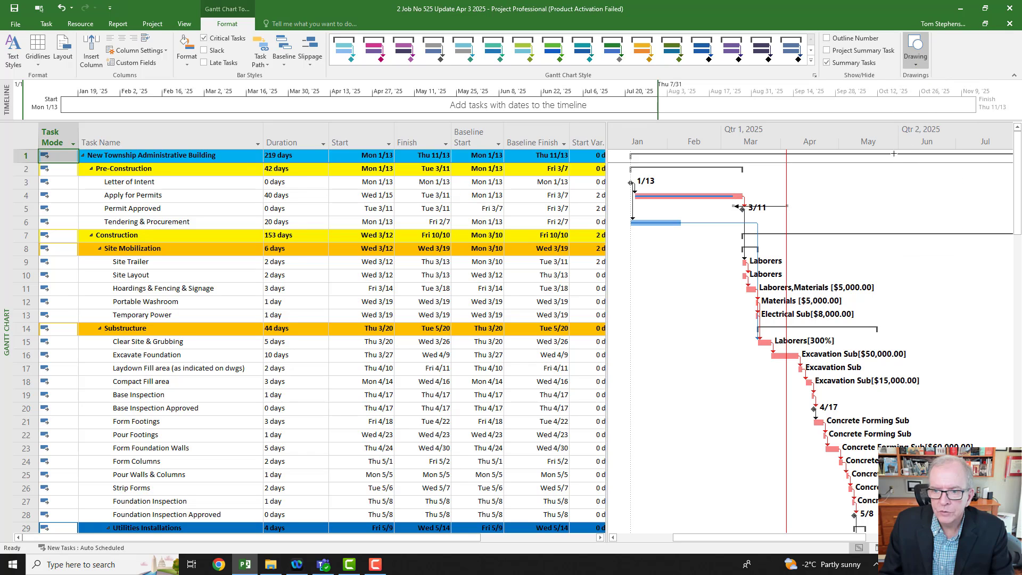
mouse_move(736, 151)
left_mouse_down()
mouse_move(725, 346)
mouse_move(698, 398)
mouse_move(747, 421)
mouse_move(733, 442)
left_mouse_up()
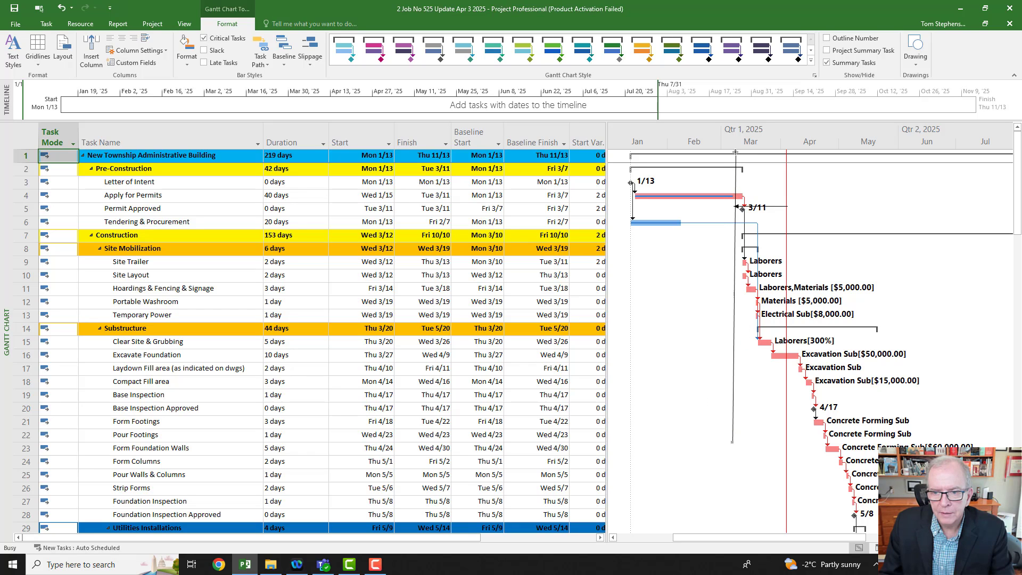
left_click_drag(735, 152, 733, 154)
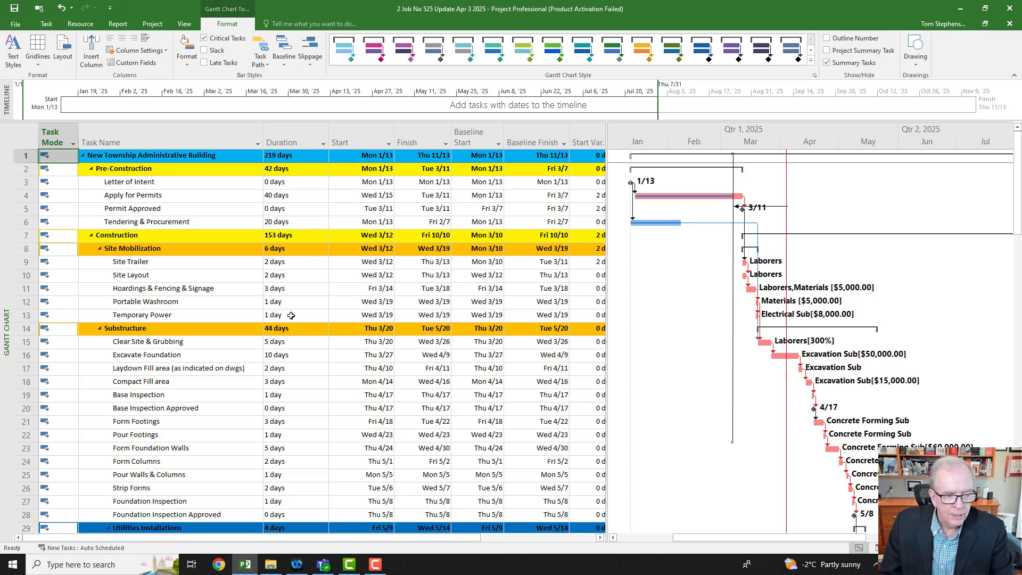
Step: Split the Excavate Foundation task at Mon 3/31 and move its remaining part to run from Tue 4/1 to Thu 4/10
left_click(295, 359)
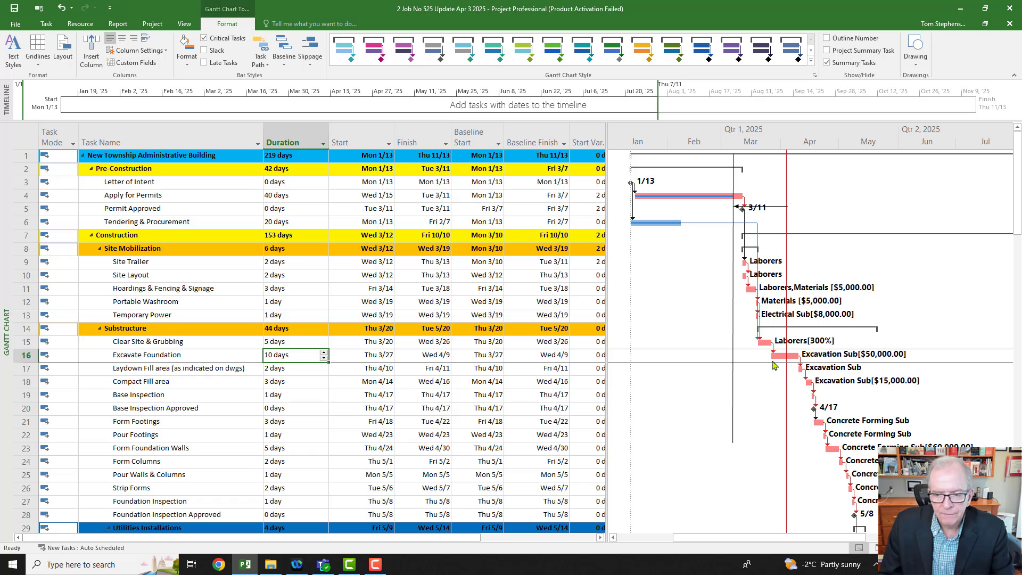
scroll(774, 365, "down", 2)
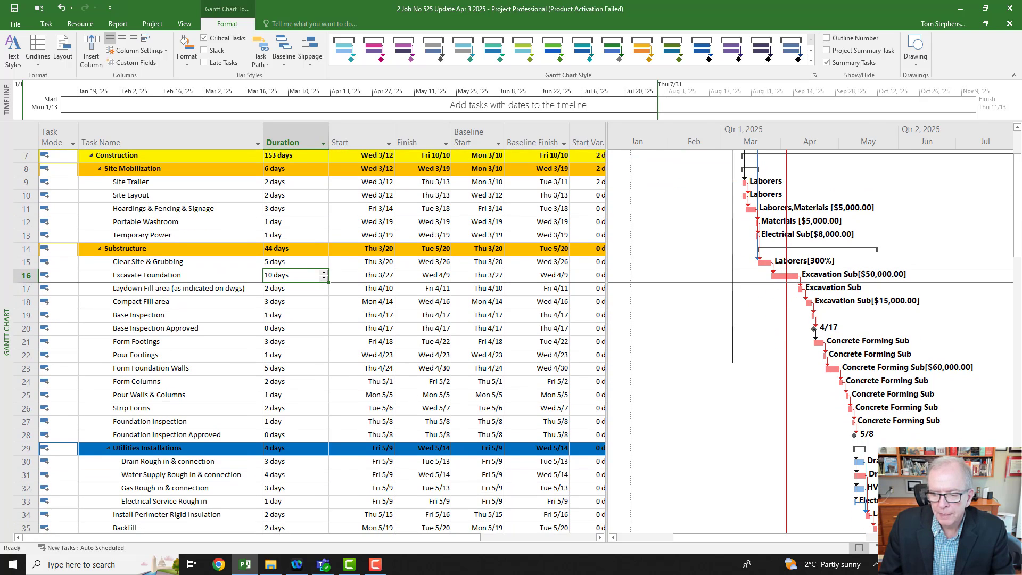
scroll(811, 341, "up", 2)
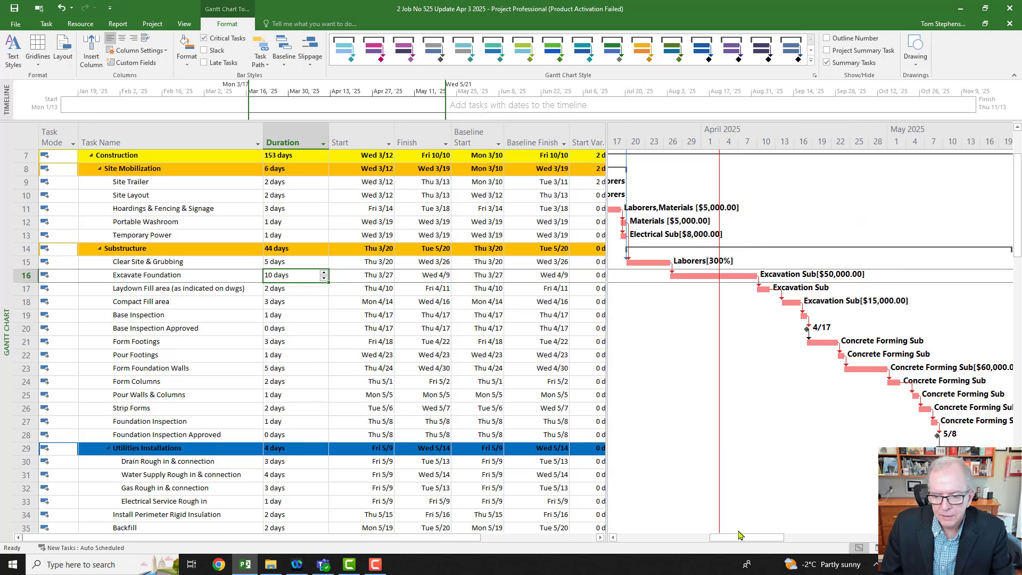
left_click_drag(740, 535, 719, 546)
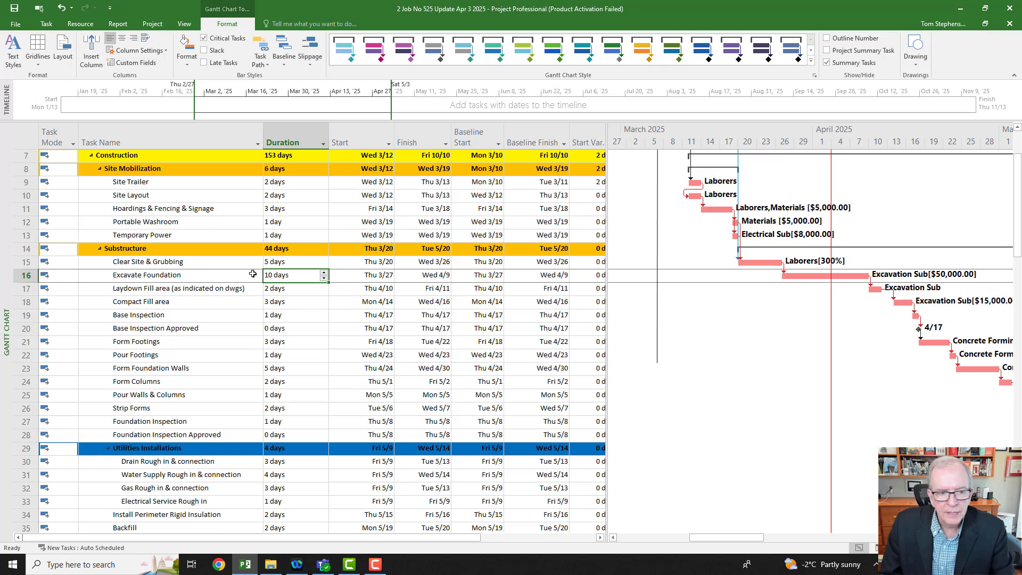
left_click(25, 275)
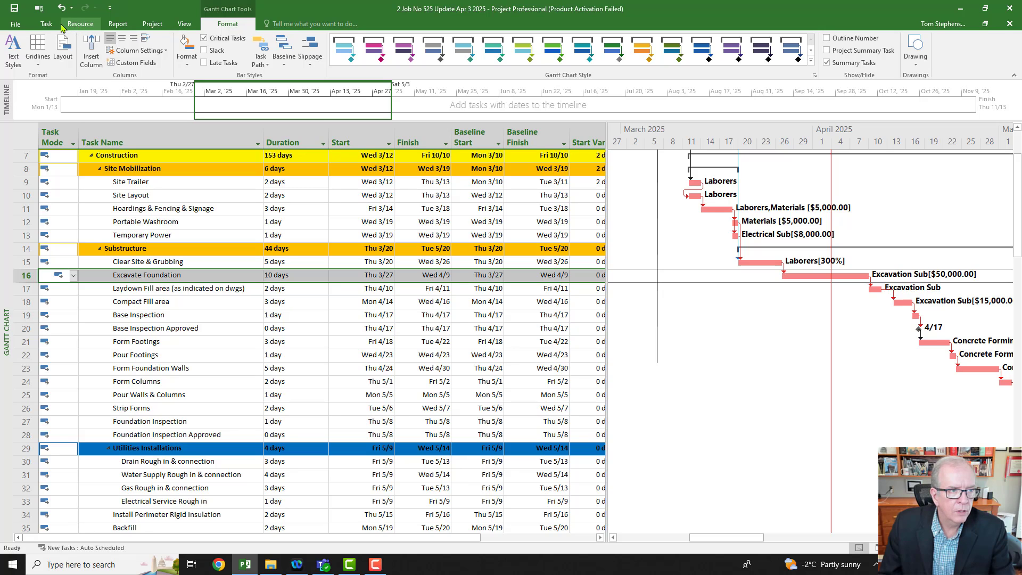
left_click(47, 24)
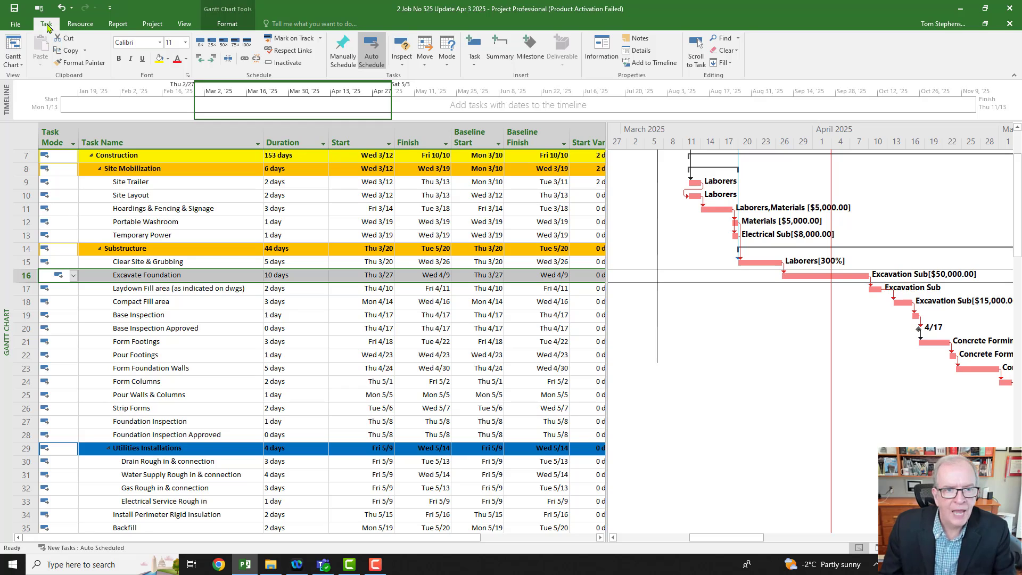
left_click(230, 60)
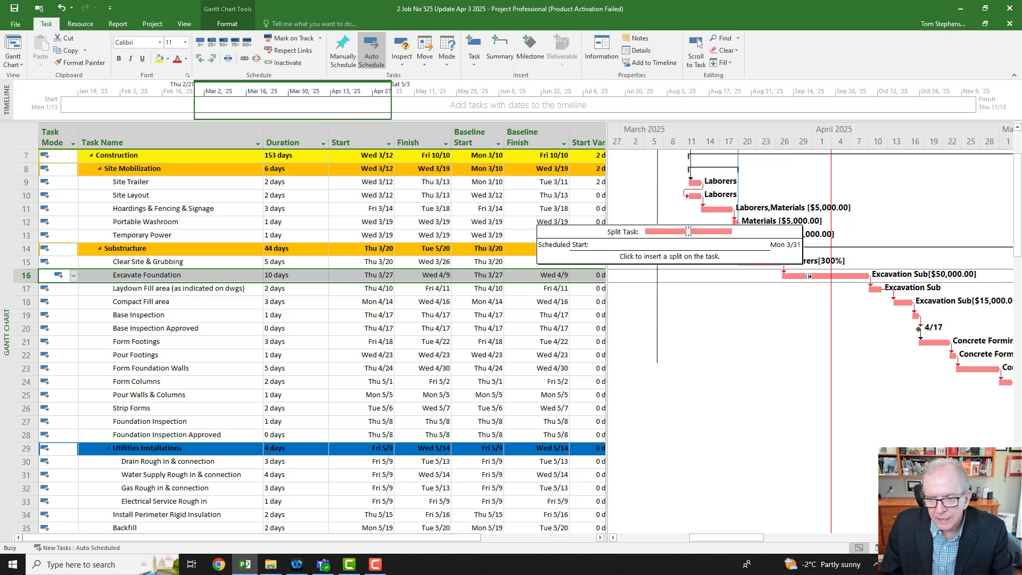
left_click_drag(810, 276, 821, 278)
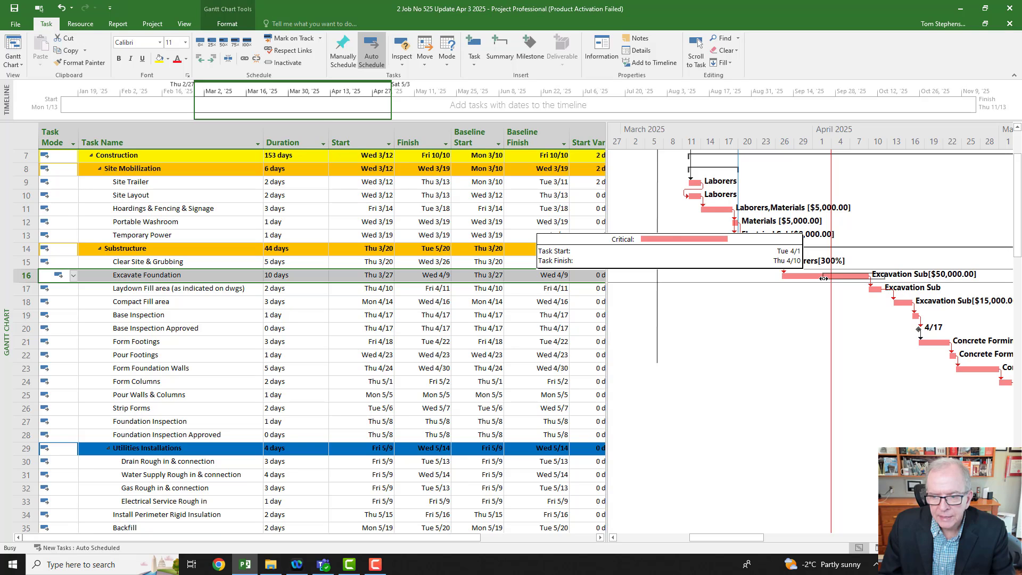
left_click_drag(824, 278, 816, 279)
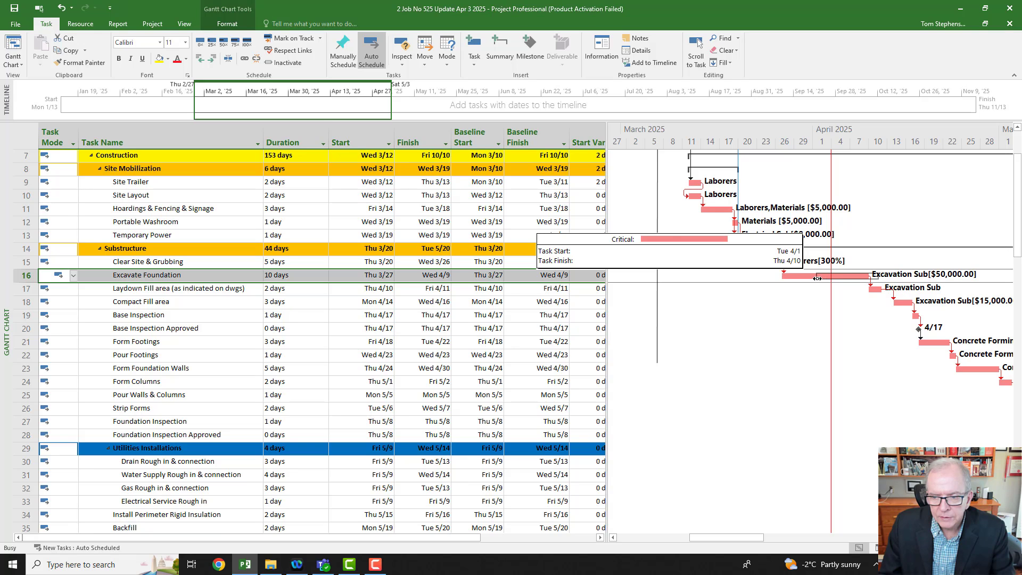
left_click_drag(820, 278, 819, 279)
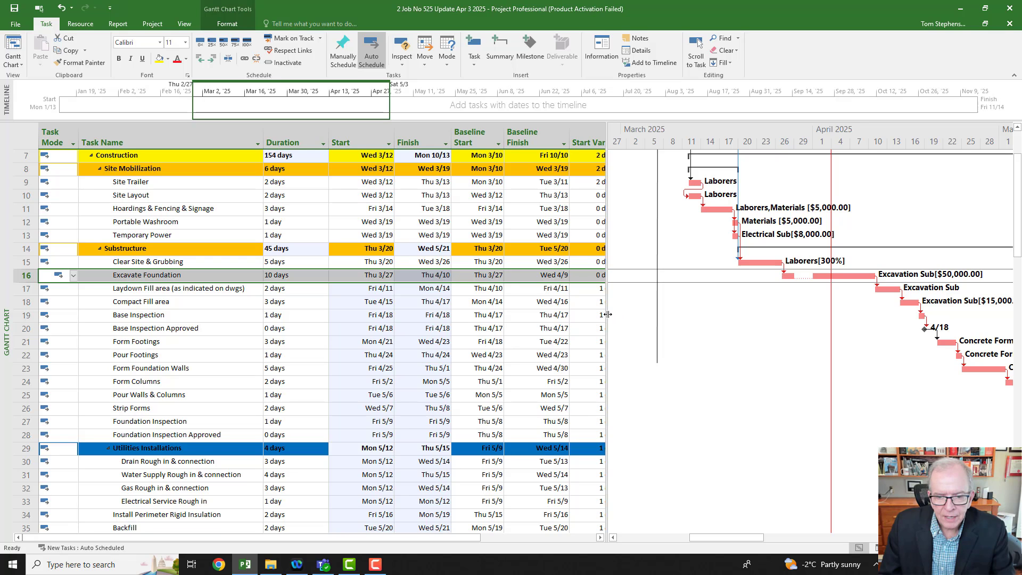
Step: Widen the task table to expose the Finish Var. column, and mark all tasks as on track
left_click_drag(607, 314, 668, 285)
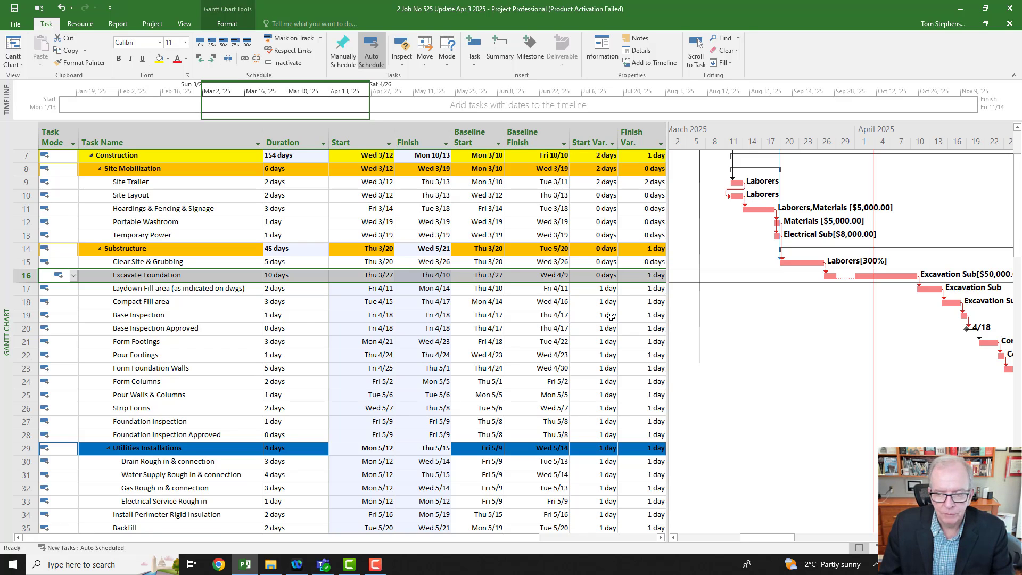
scroll(709, 282, "up", 1)
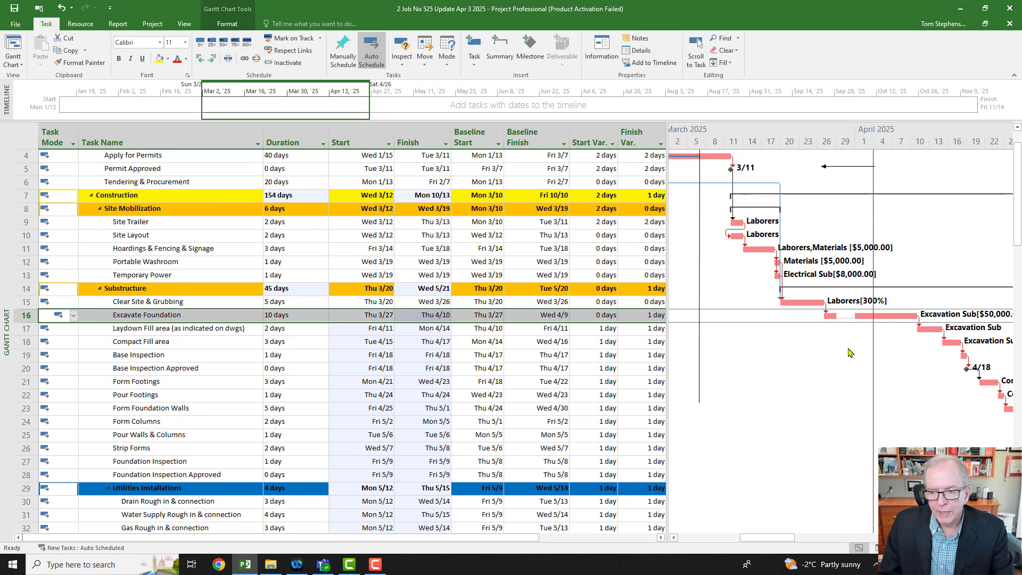
left_click(26, 136)
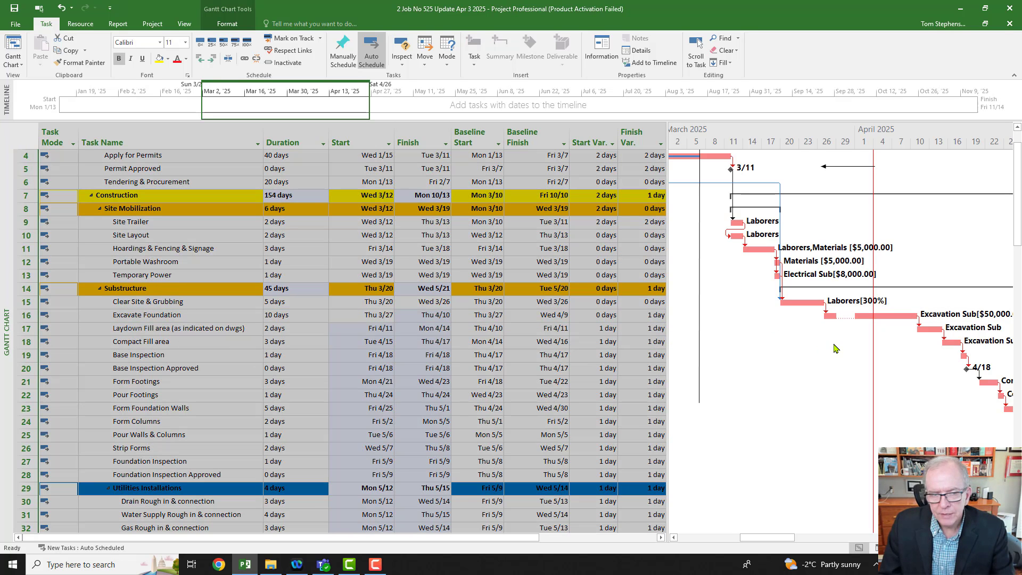
left_click(281, 42)
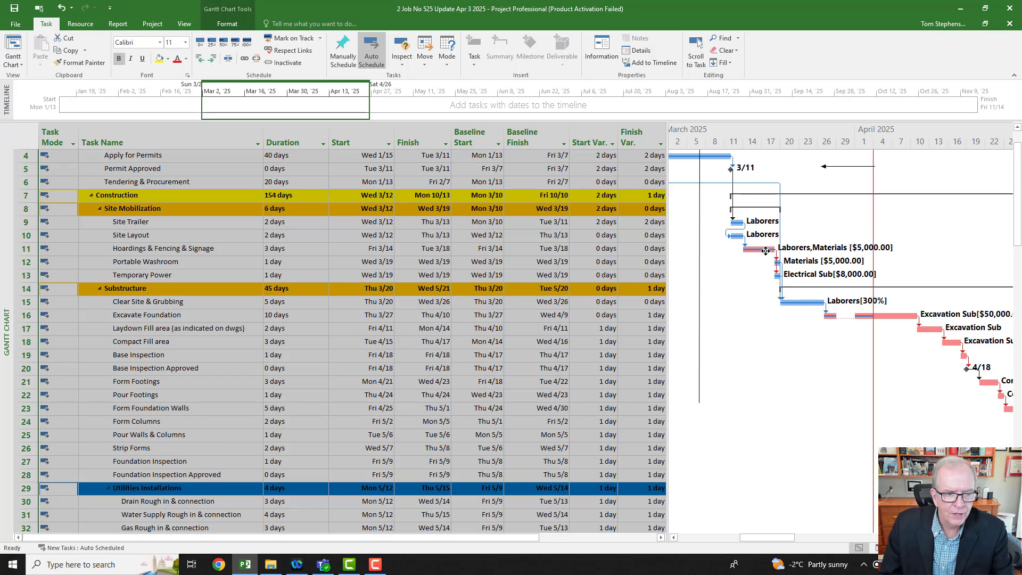
Step: Replace the Variance table with the Tracking table for the whole task list
right_click(22, 134)
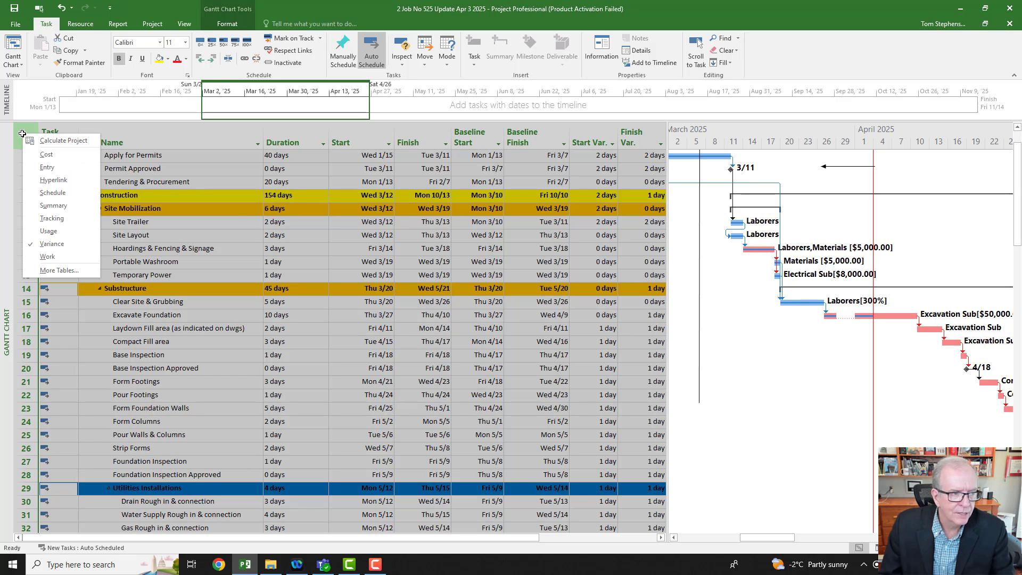
key("Escape")
left_click(140, 181)
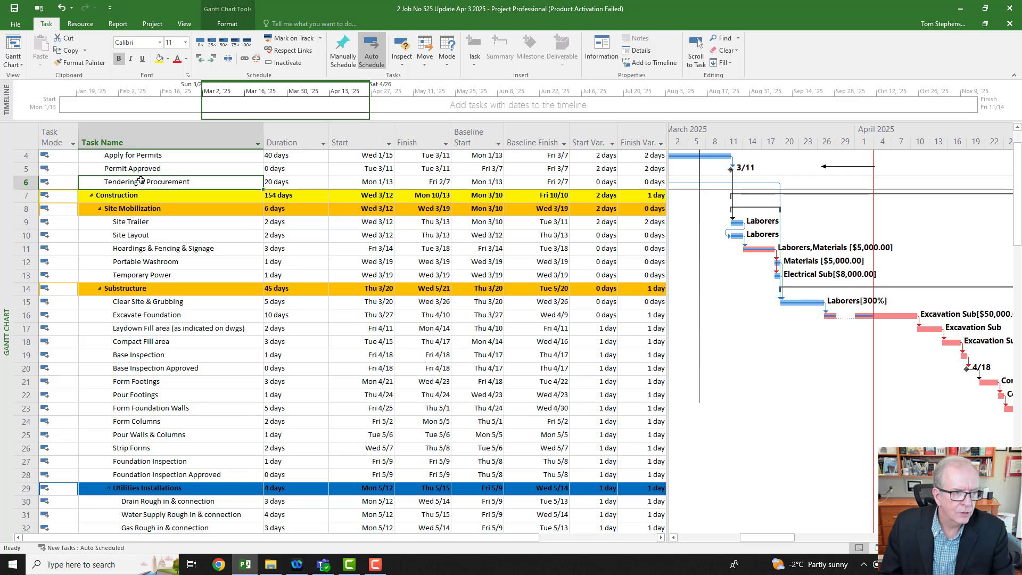
left_click(22, 133)
right_click(22, 134)
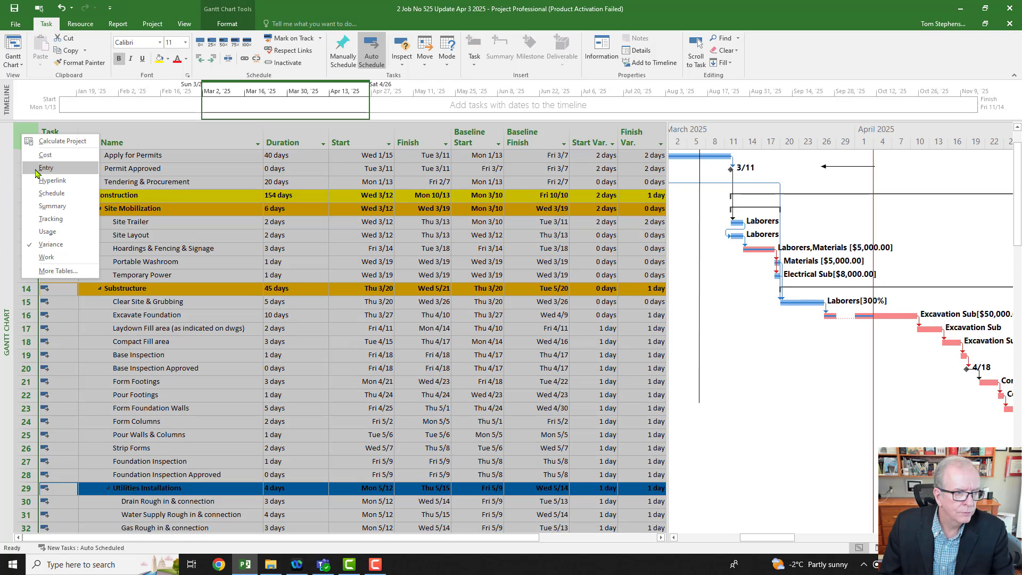
left_click(50, 219)
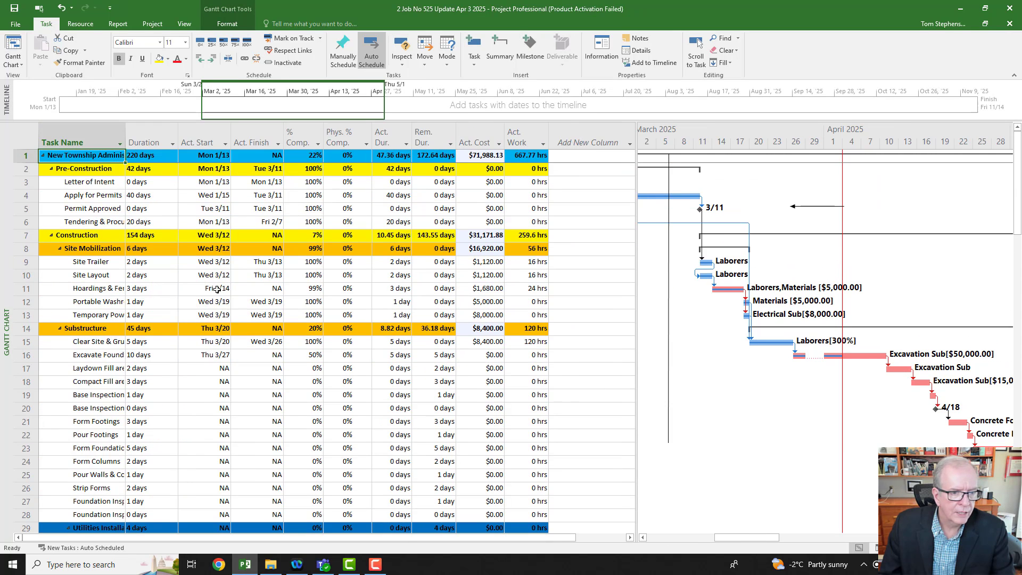
Step: Set Hoardings & Fencing & Signage to 100% complete in the Tracking table and save the update file
scroll(239, 279, "down", 1)
left_click(313, 249)
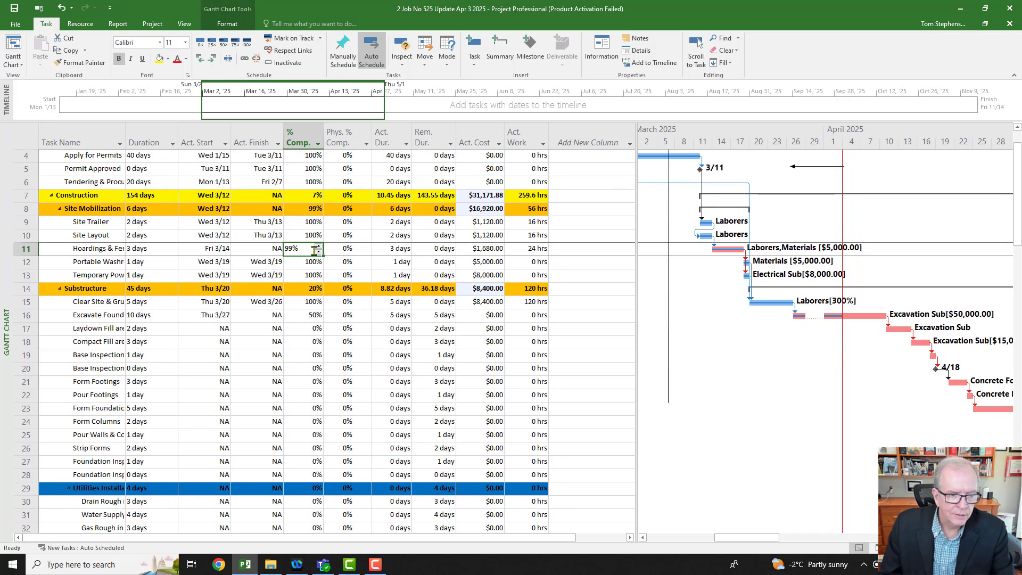
left_click(318, 247)
left_click(306, 306)
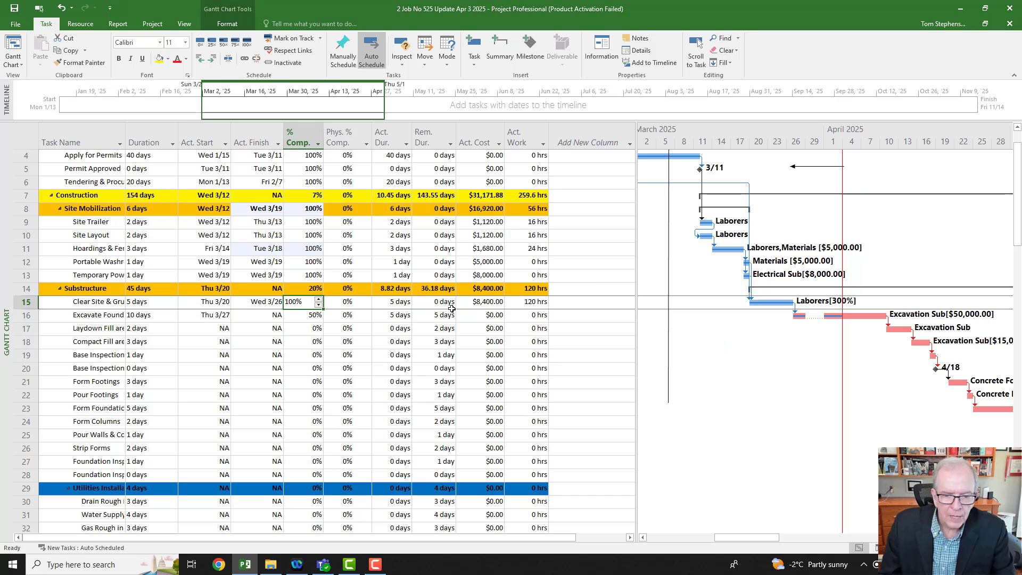
left_click(23, 140)
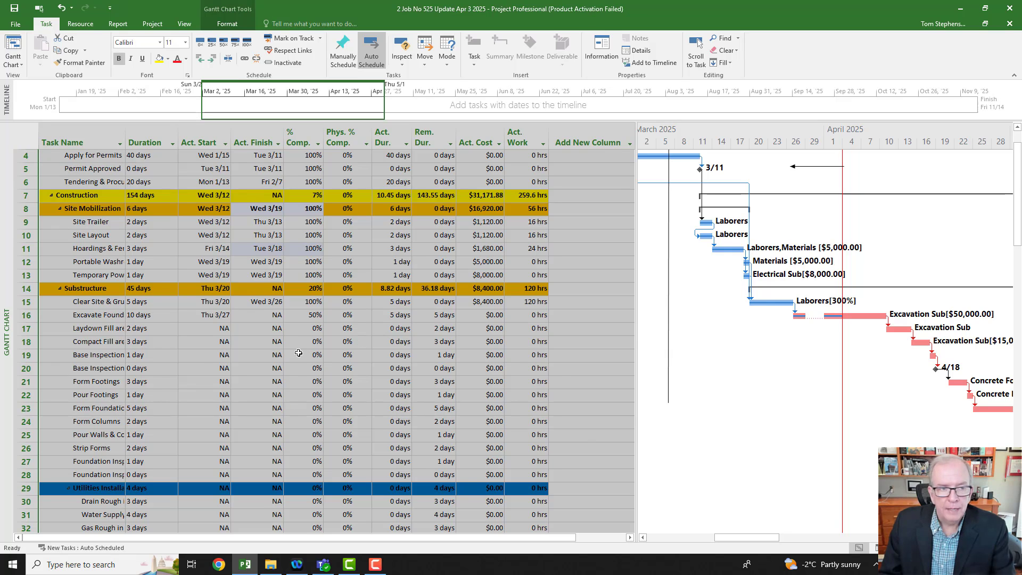
left_click(15, 9)
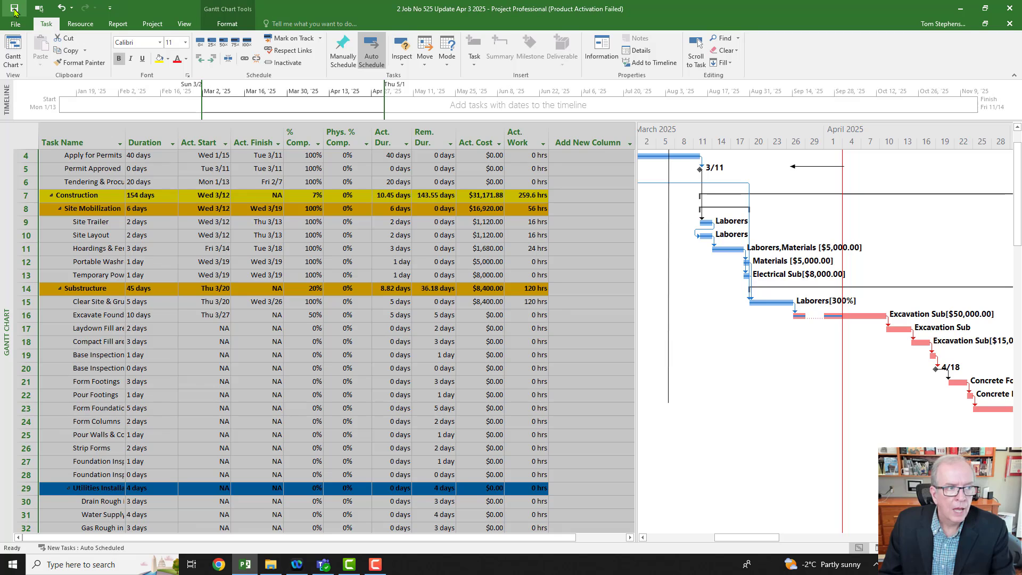
Step: Replace the Tracking table with the Variance table and widen the task table to expose the Finish Var. column
right_click(24, 139)
left_click(47, 251)
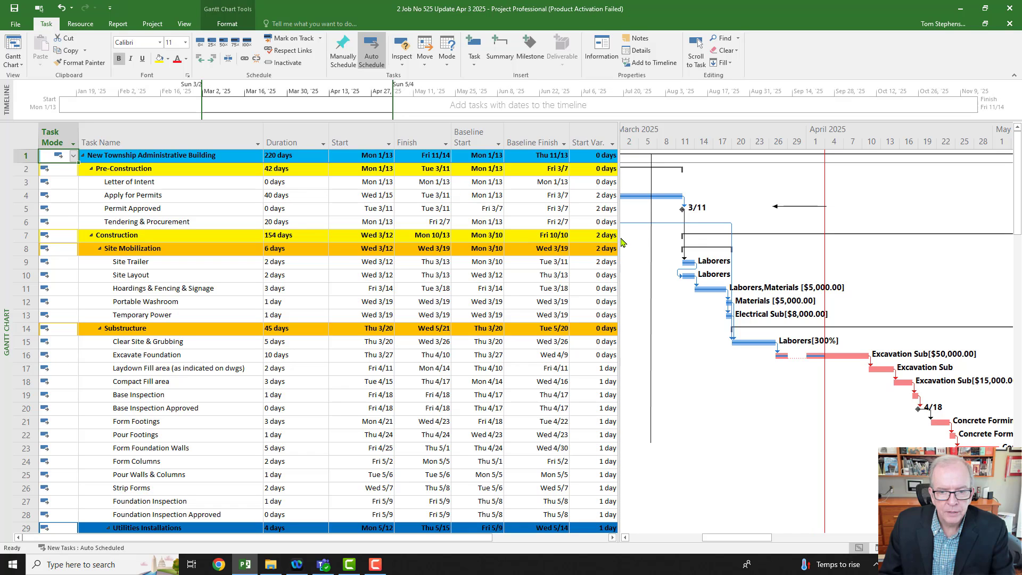
left_click_drag(620, 239, 686, 298)
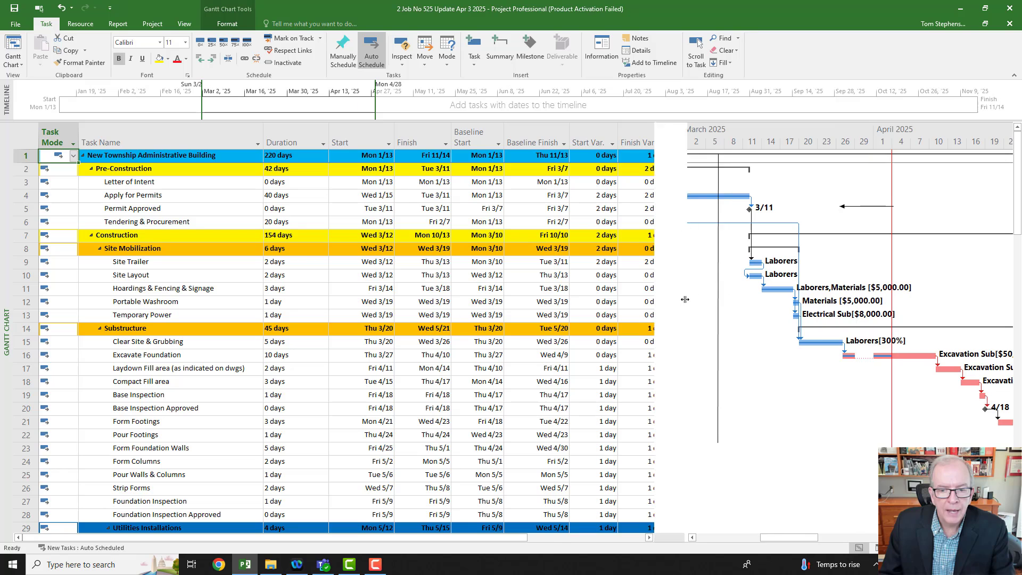
Step: Save a copy of the project as "2 Job No 525 Recovery Apr 3 2025" in the New Township Project 525 folder
left_click(16, 24)
left_click(37, 131)
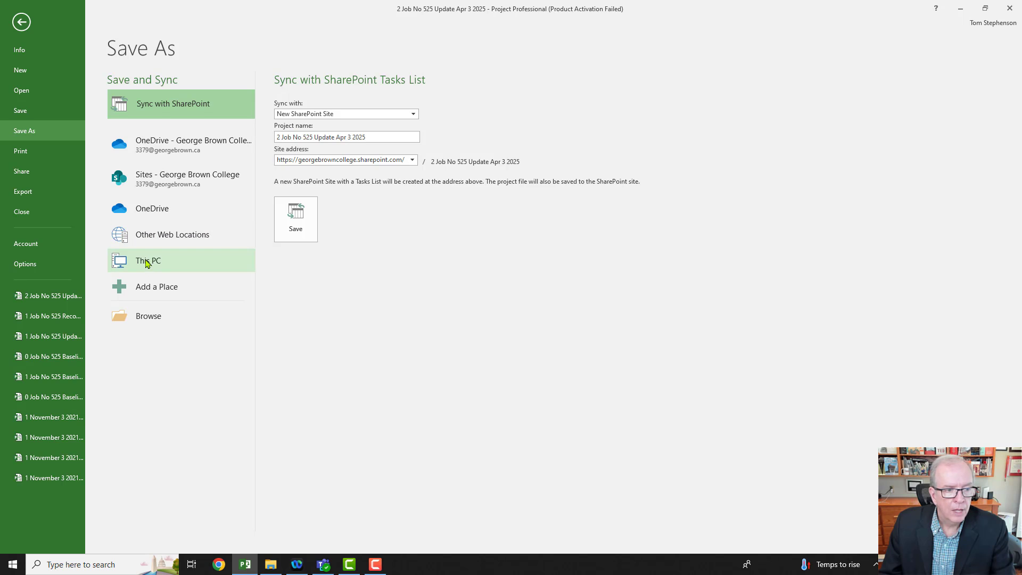
left_click(147, 261)
left_click(401, 113)
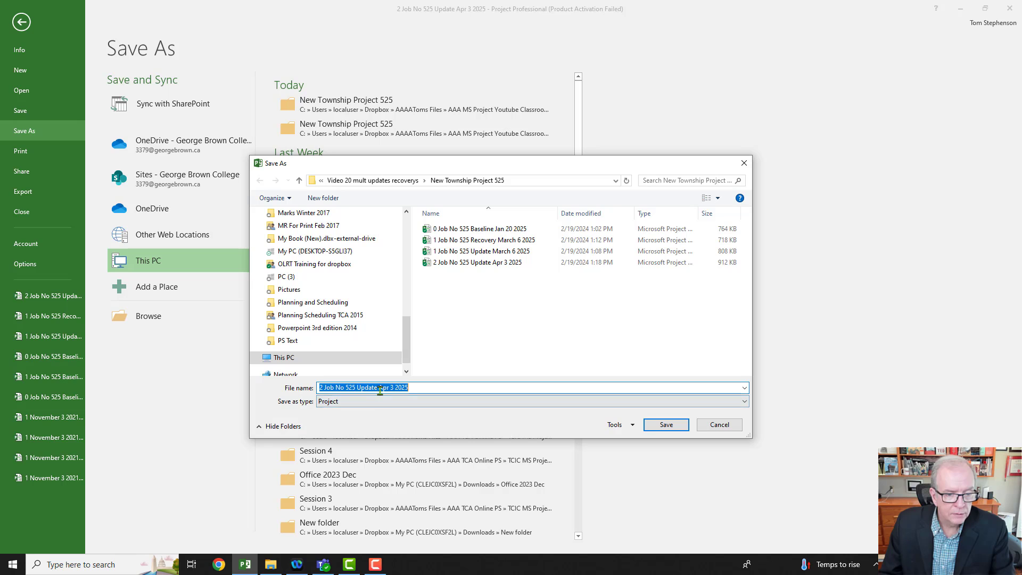
left_click(377, 388)
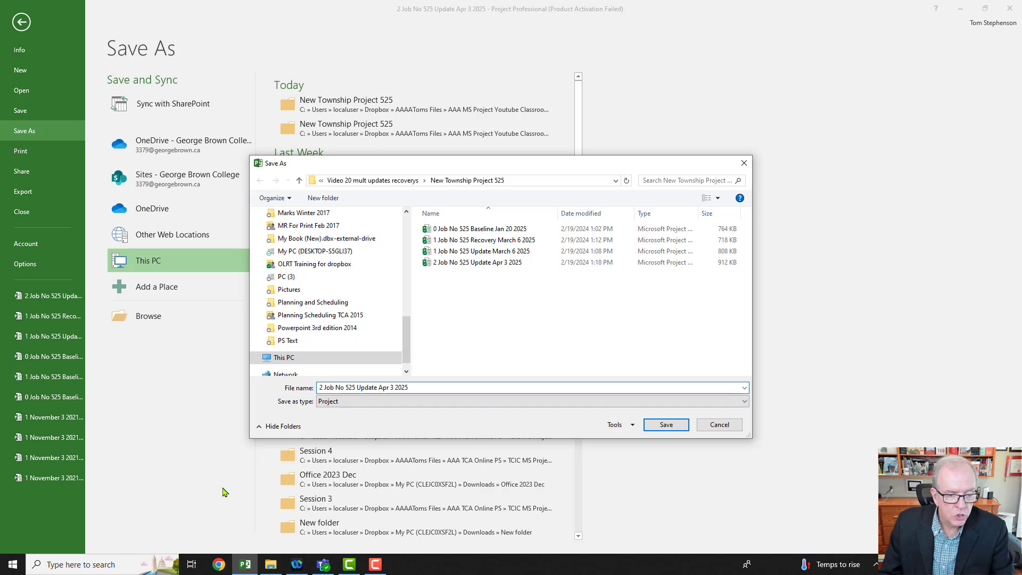
key("BackSpace")
key("BackSpace")
key("BackSpace")
key("BackSpace")
key("BackSpace")
key("BackSpace")
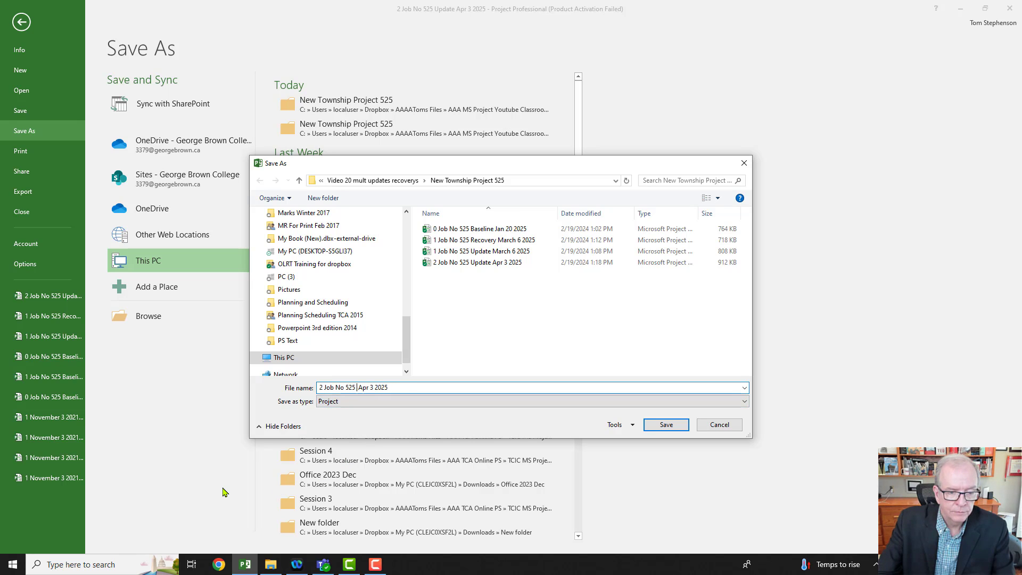
type("Recover")
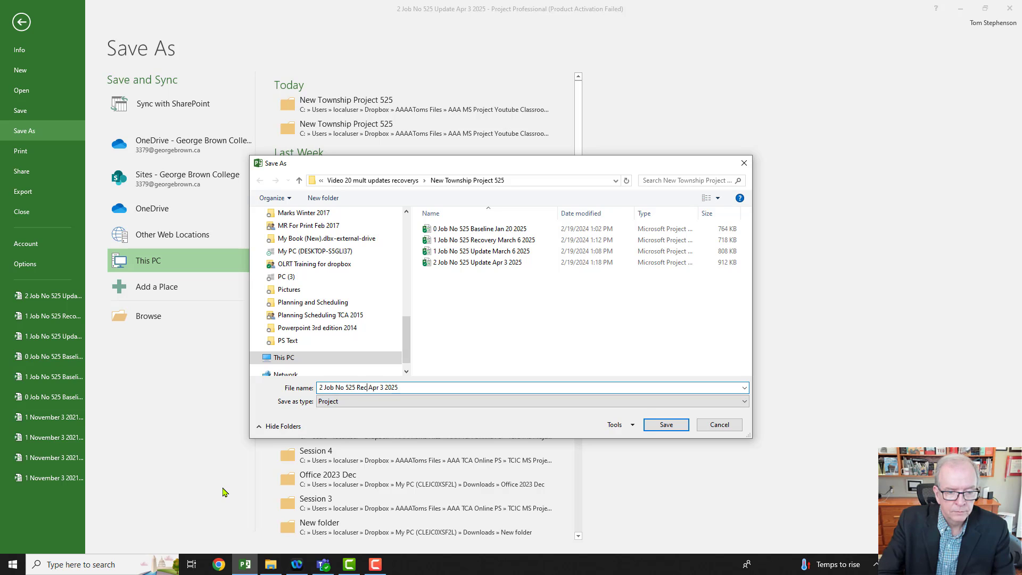
type("y")
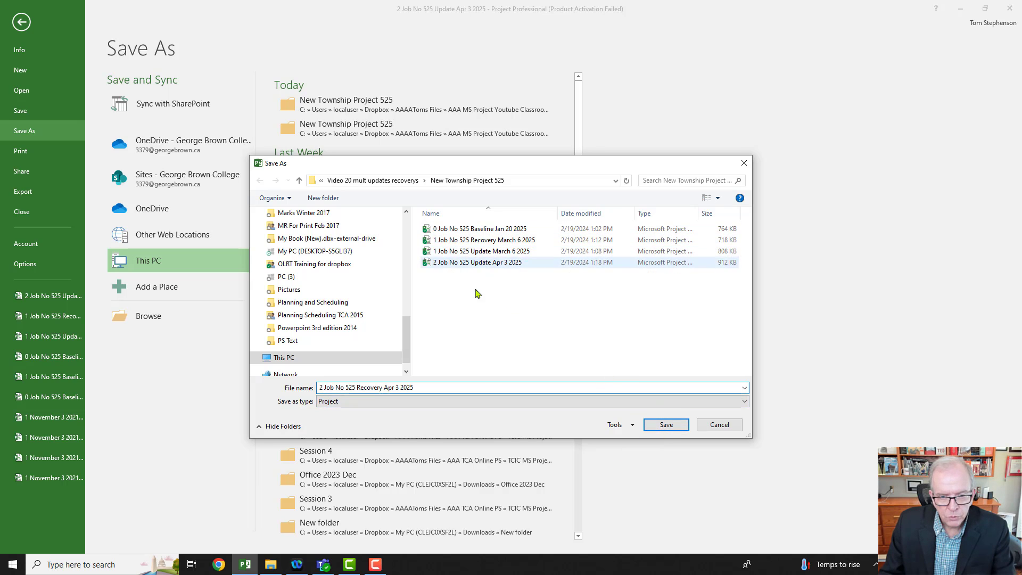
left_click(664, 425)
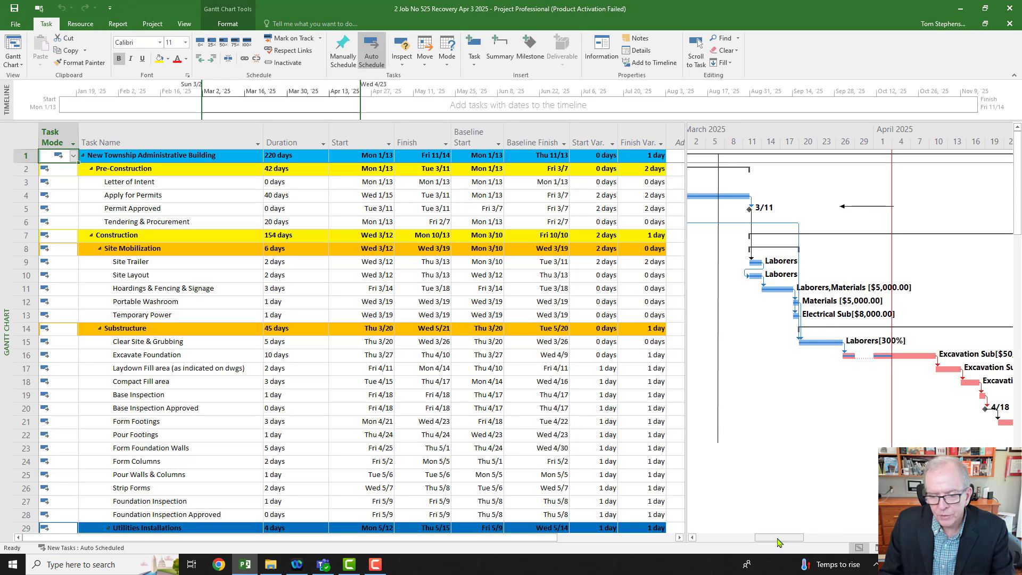
Step: Switch to the Tracking Gantt view and review the tasks from Excavate Foundation to Base Inspection
left_click_drag(779, 537, 787, 541)
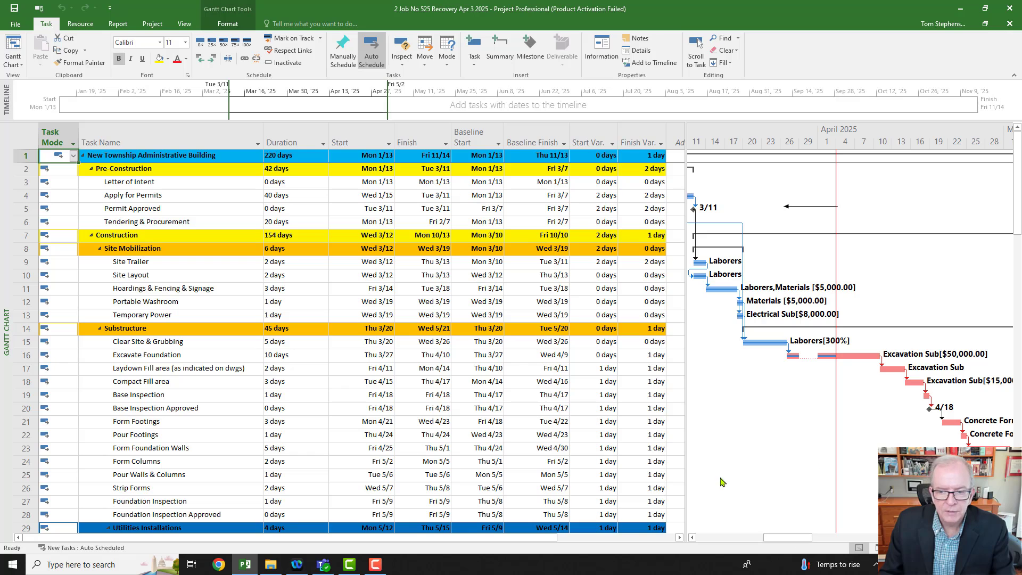
right_click(6, 331)
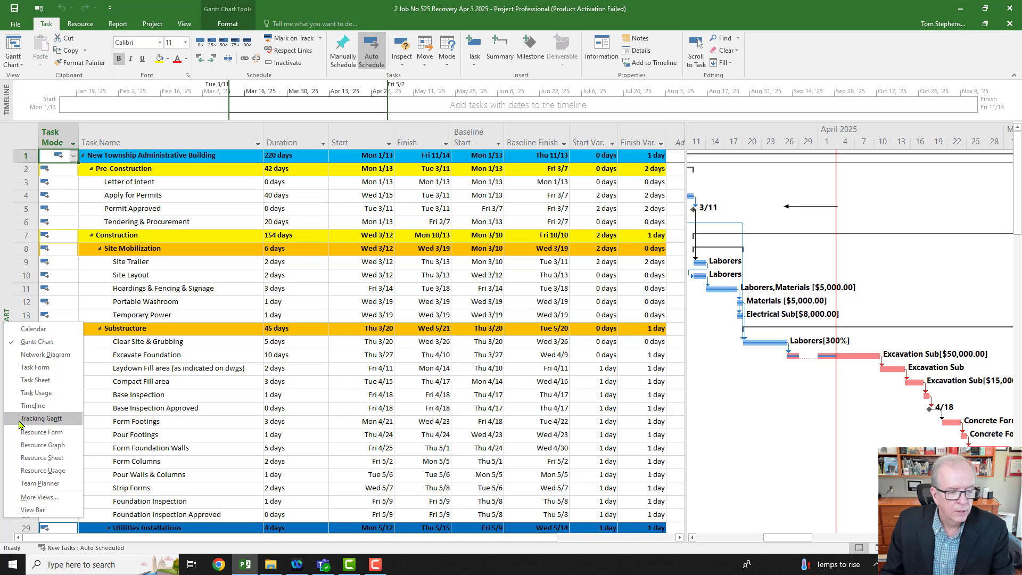
left_click(41, 419)
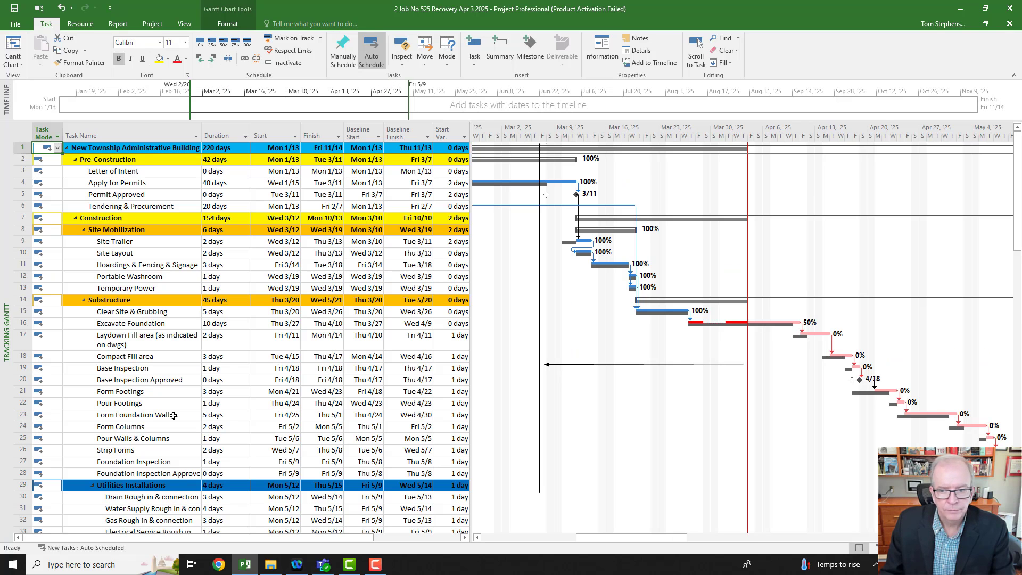
left_click(223, 325)
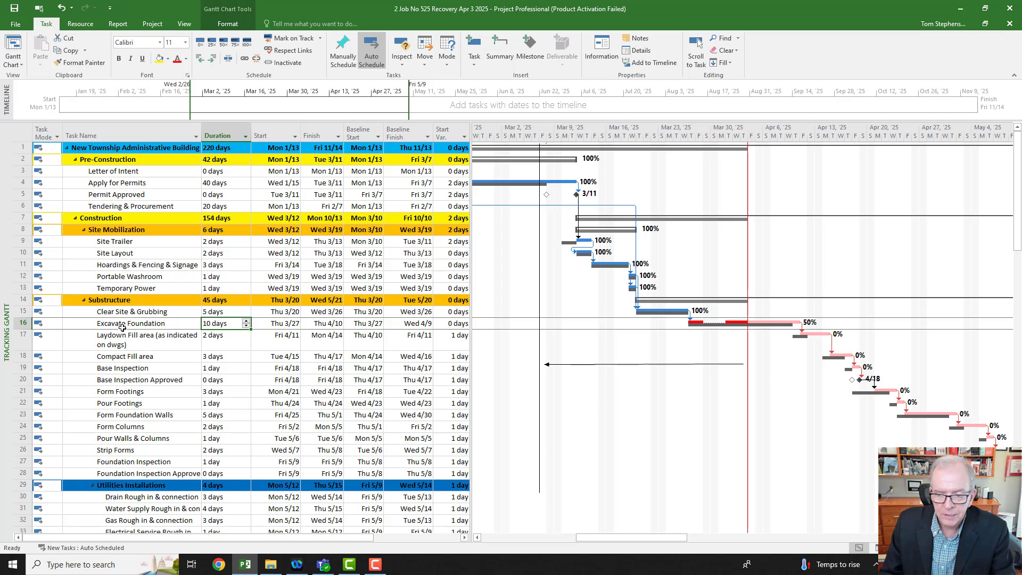
left_click(149, 341)
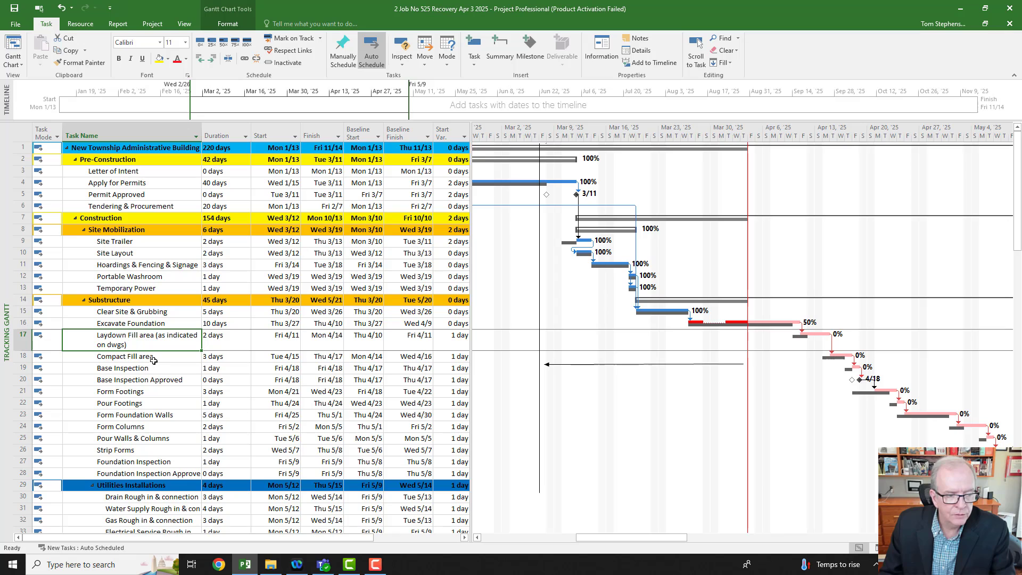
left_click(153, 361)
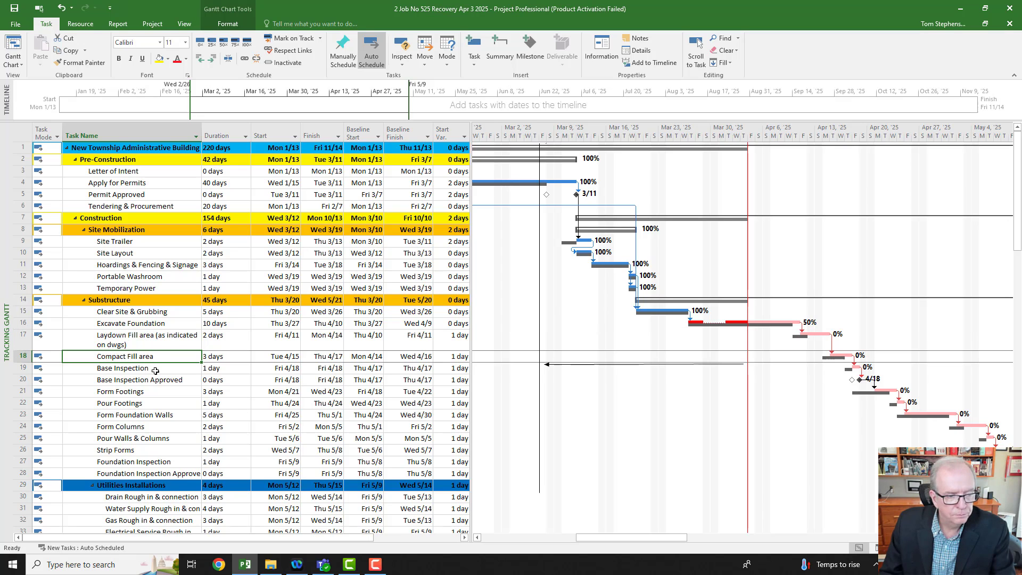
left_click(155, 370)
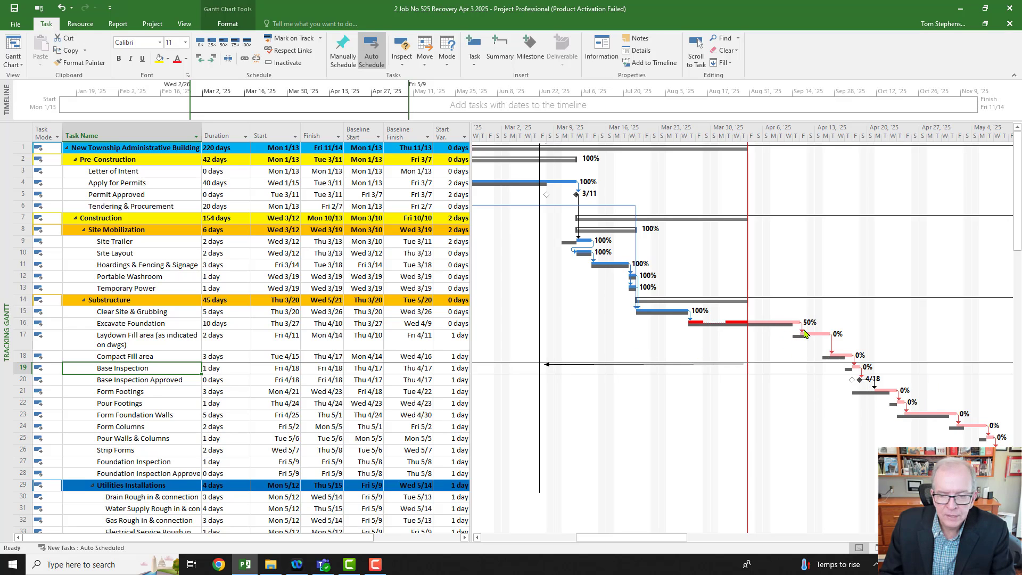
Step: Give the finish-to-start link from Laydown Fill area to Compact Fill area a one-day lead, and expose the Finish Var. column
left_click(139, 345)
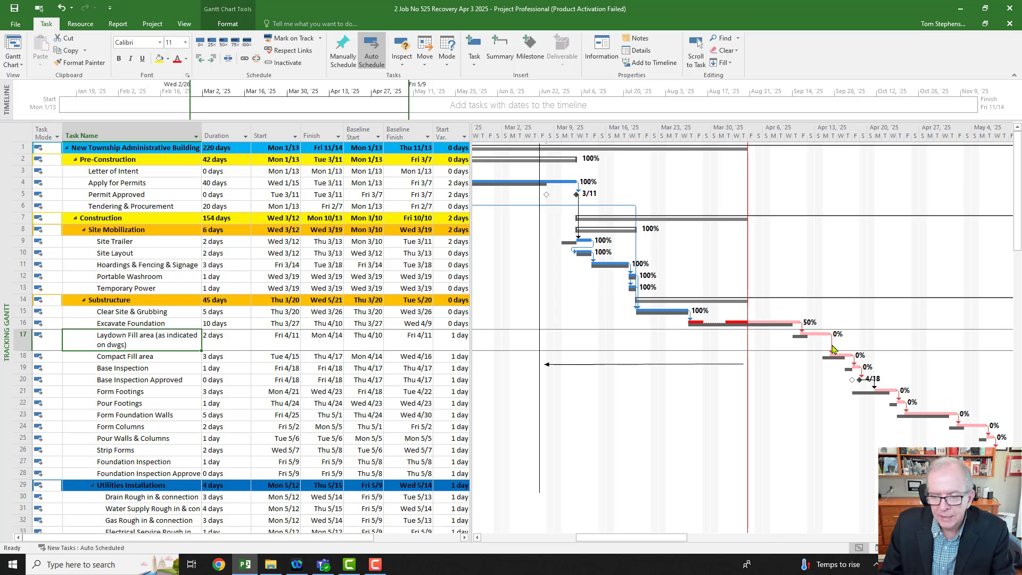
mouse_move(834, 349)
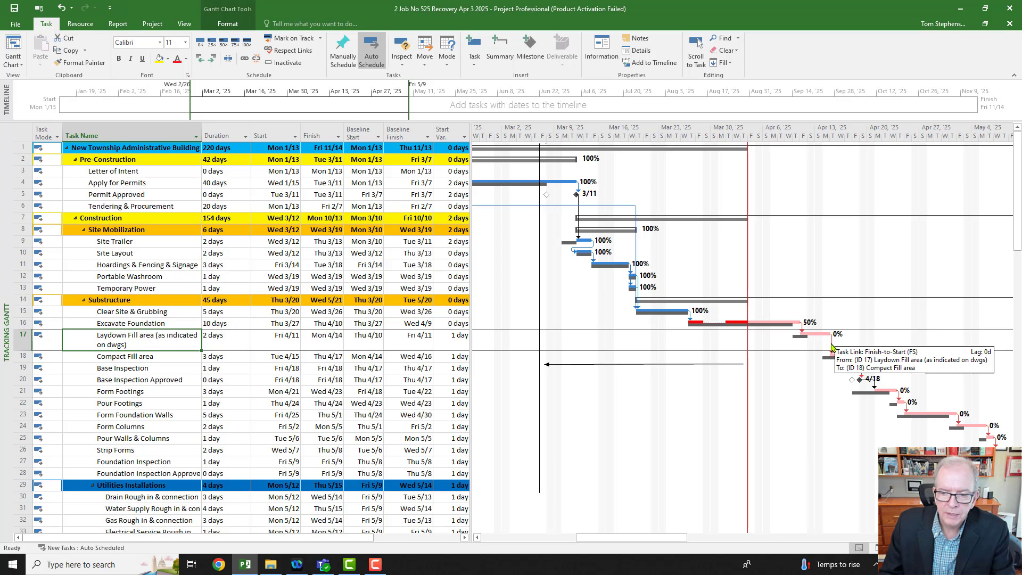
double_click(834, 348)
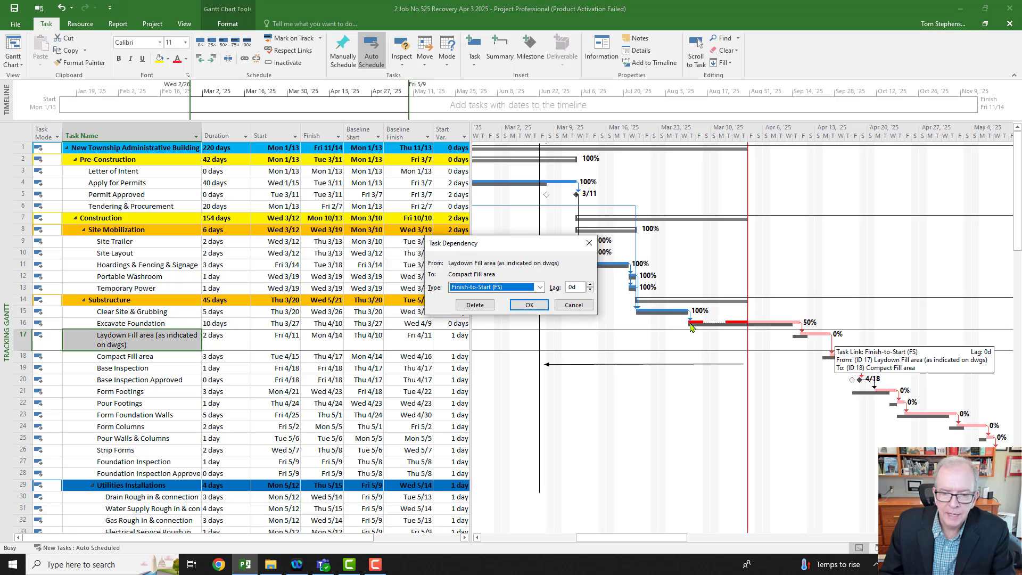
left_click(590, 289)
left_click(529, 305)
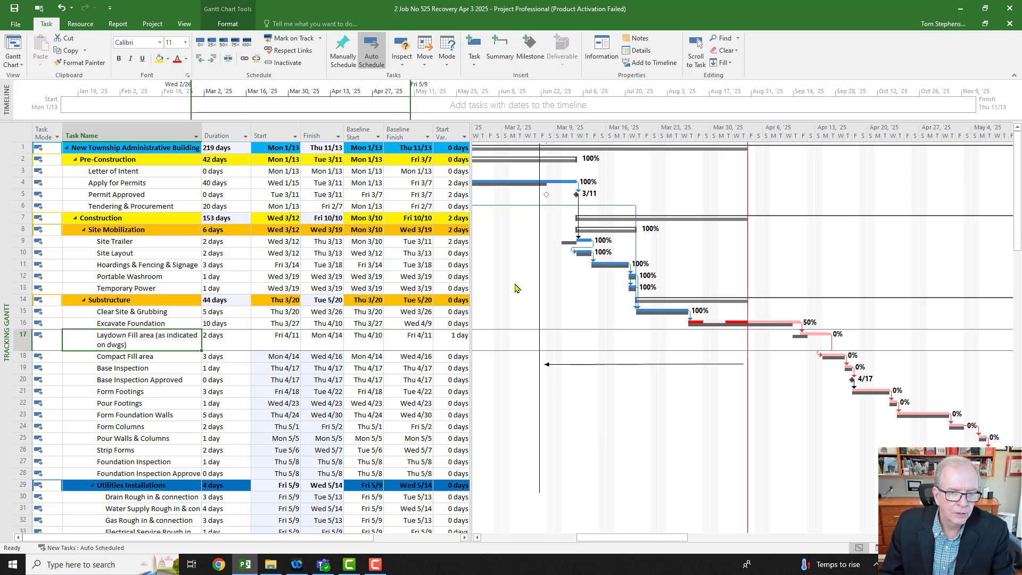
left_click_drag(470, 260, 526, 261)
left_click(493, 148)
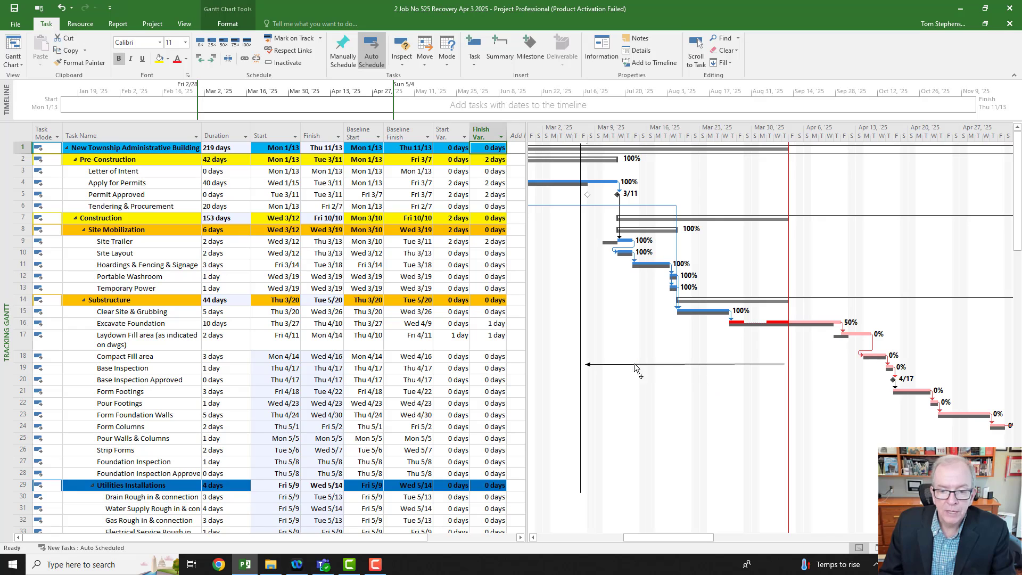
Step: Flip the drawn horizontal arrow to point forward in time from the April 3 status line along the Base Inspection row, and save the recovery file
left_click(587, 365)
left_click(584, 363)
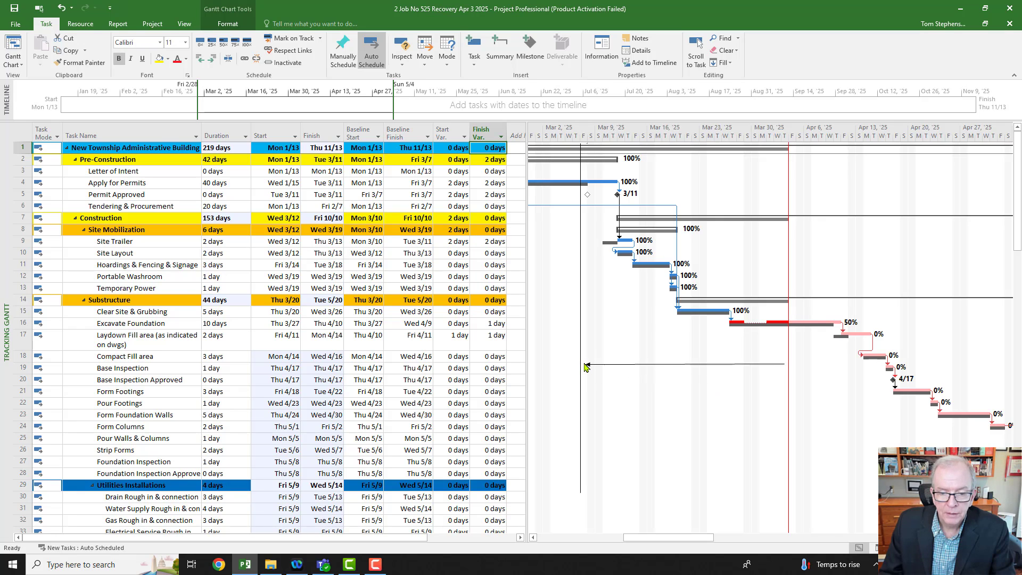
left_click(587, 364)
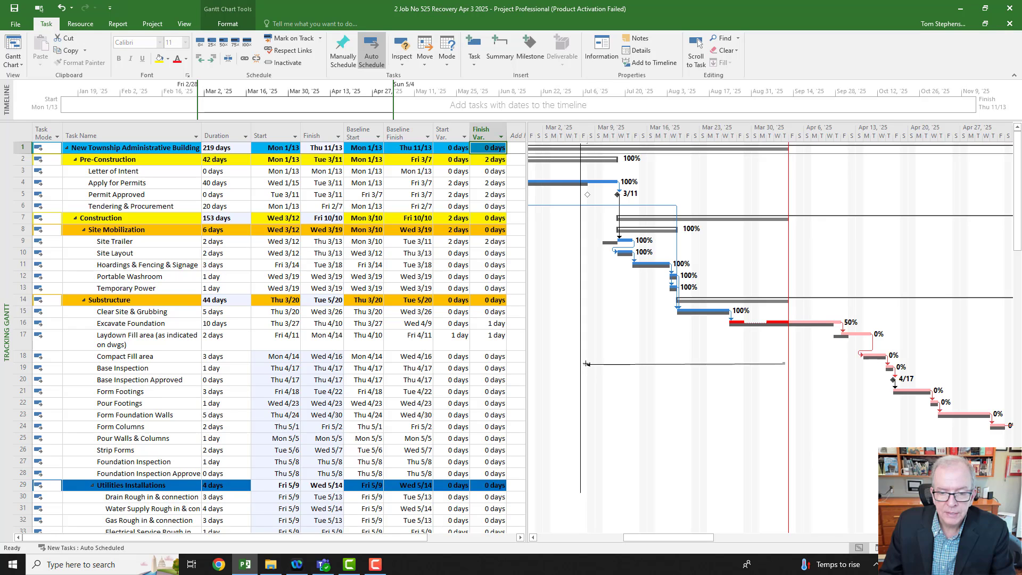
left_click_drag(586, 364, 954, 365)
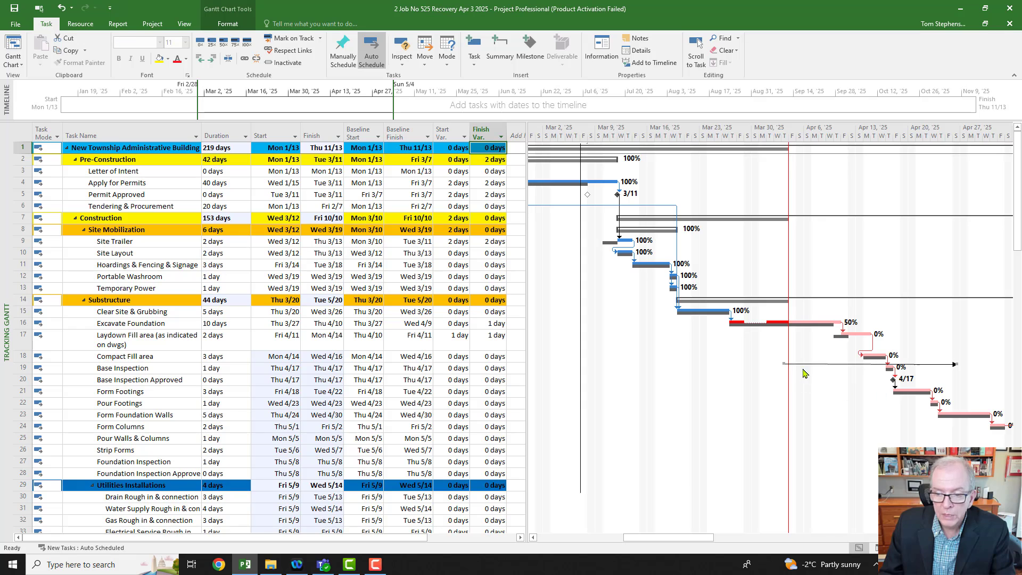
left_click_drag(809, 363, 816, 366)
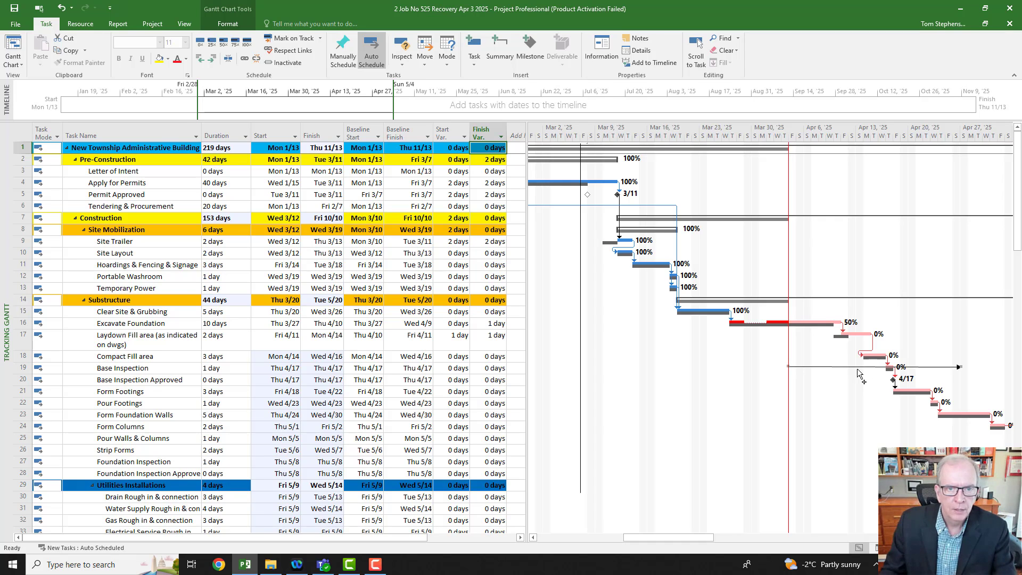
left_click(13, 8)
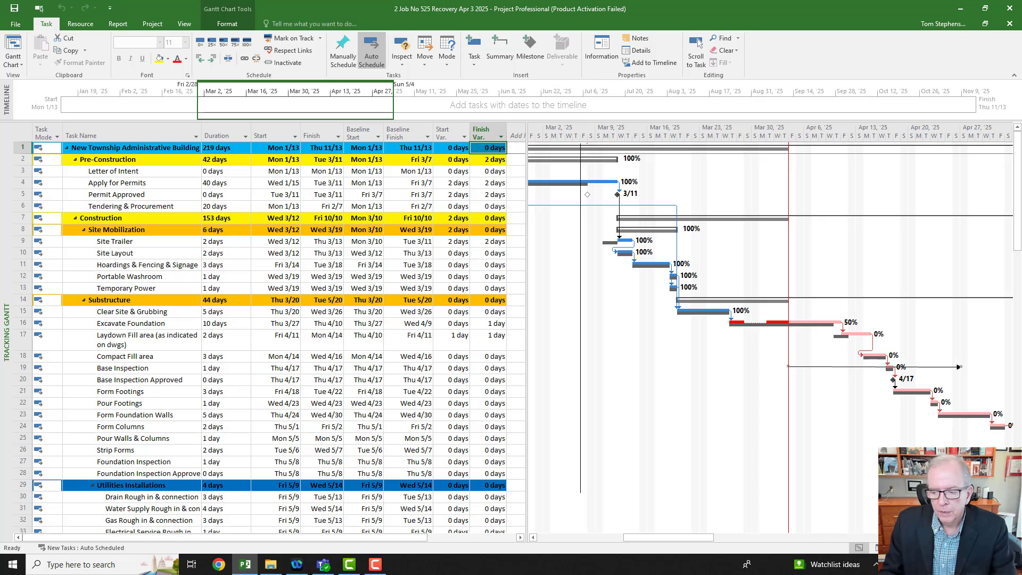
Step: Set the project's status date to May 1, 2025 in the Project Information
scroll(770, 338, "right", 8)
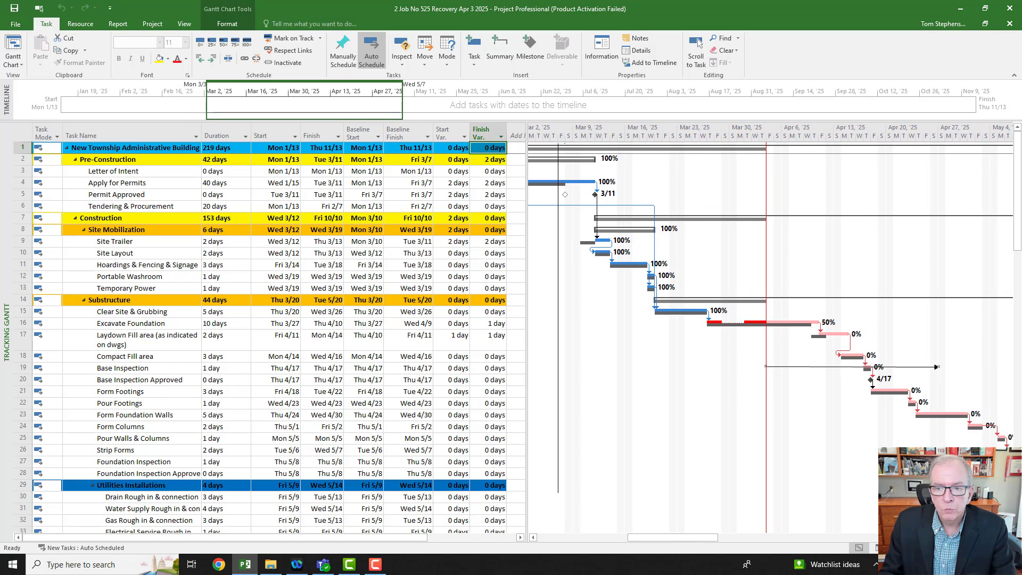
scroll(604, 312, "right", 10)
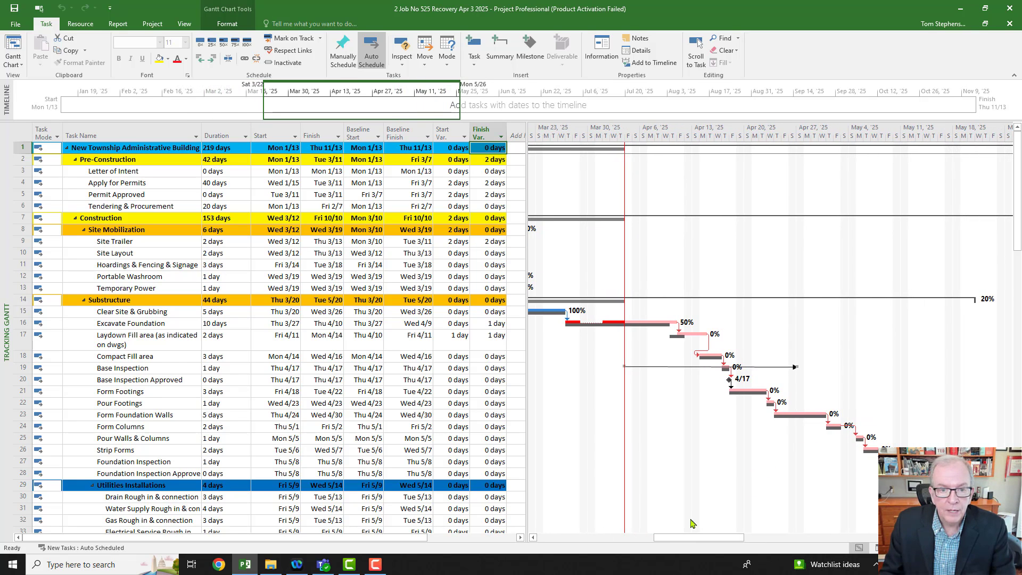
left_click(151, 24)
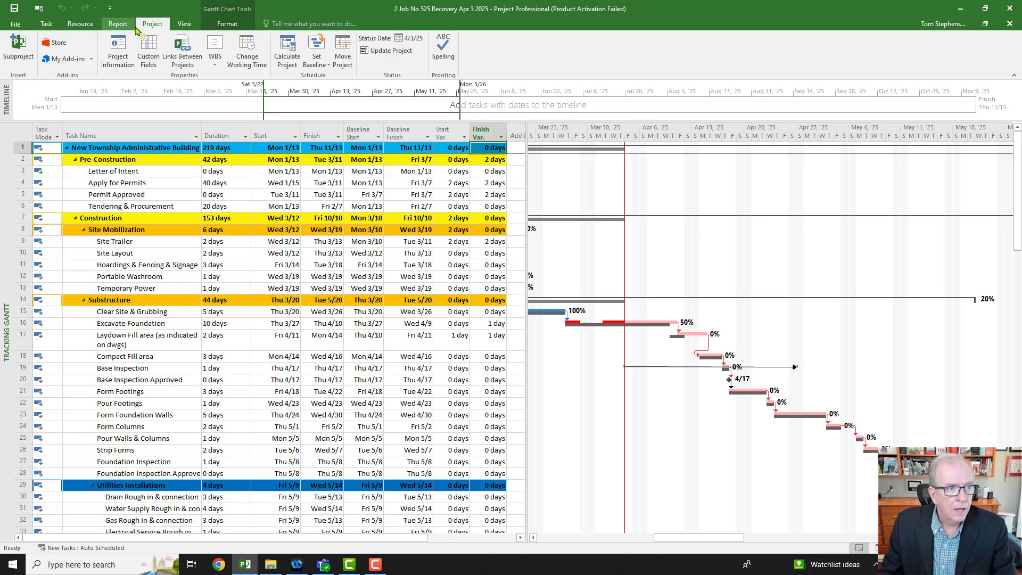
left_click(117, 50)
left_click(597, 200)
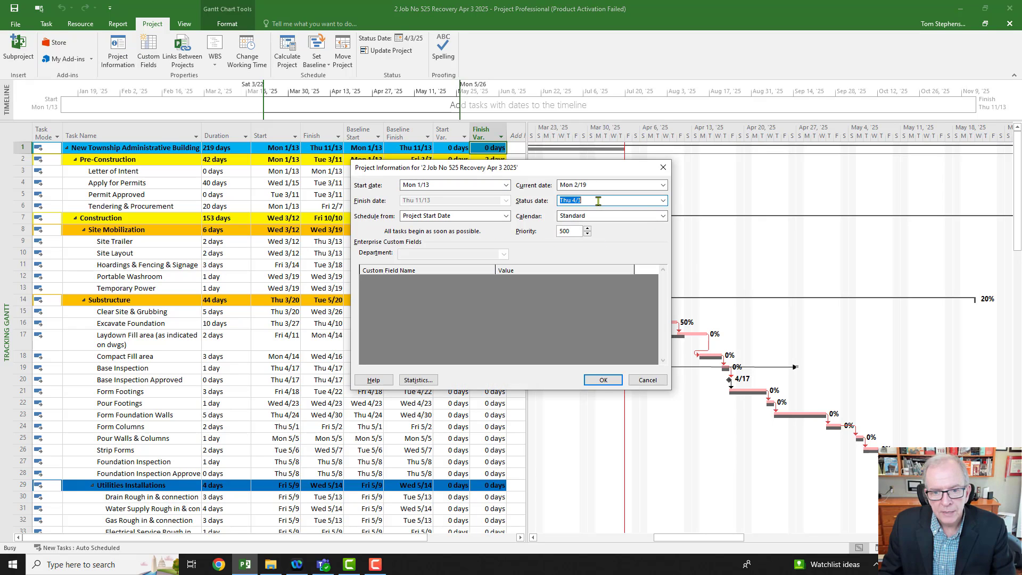
left_click(664, 201)
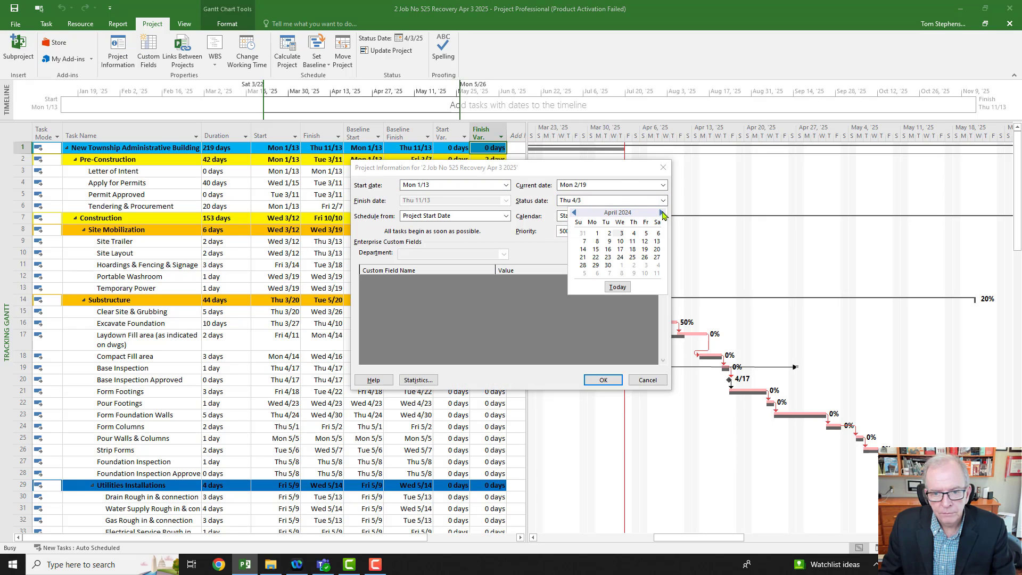
left_click(662, 213)
left_click(662, 213)
left_click(663, 213)
left_click(662, 213)
left_click(663, 213)
left_click(662, 212)
left_click(662, 213)
left_click(662, 213)
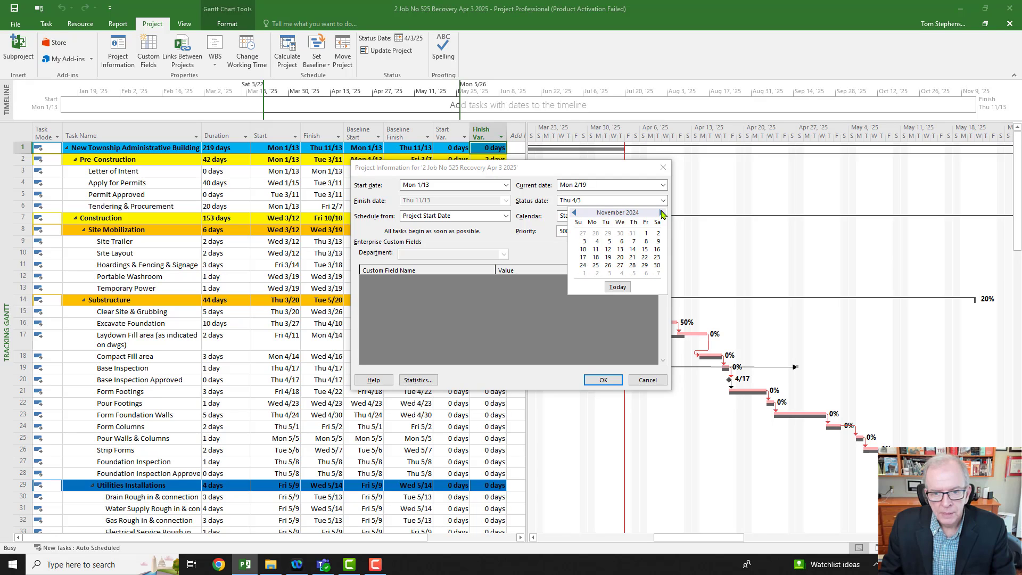
left_click(662, 213)
left_click(662, 213)
left_click(662, 213)
left_click(662, 213)
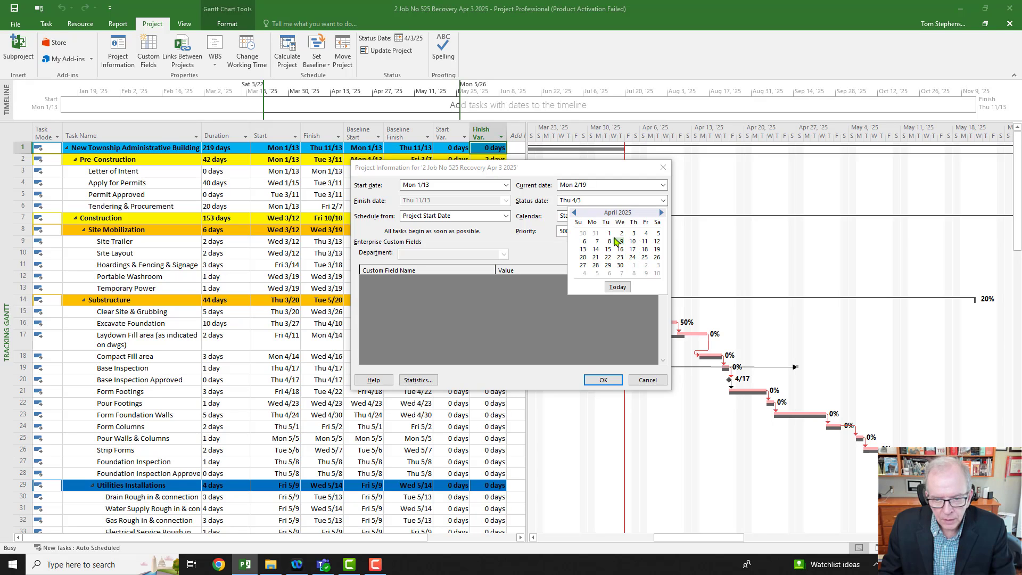
left_click(634, 265)
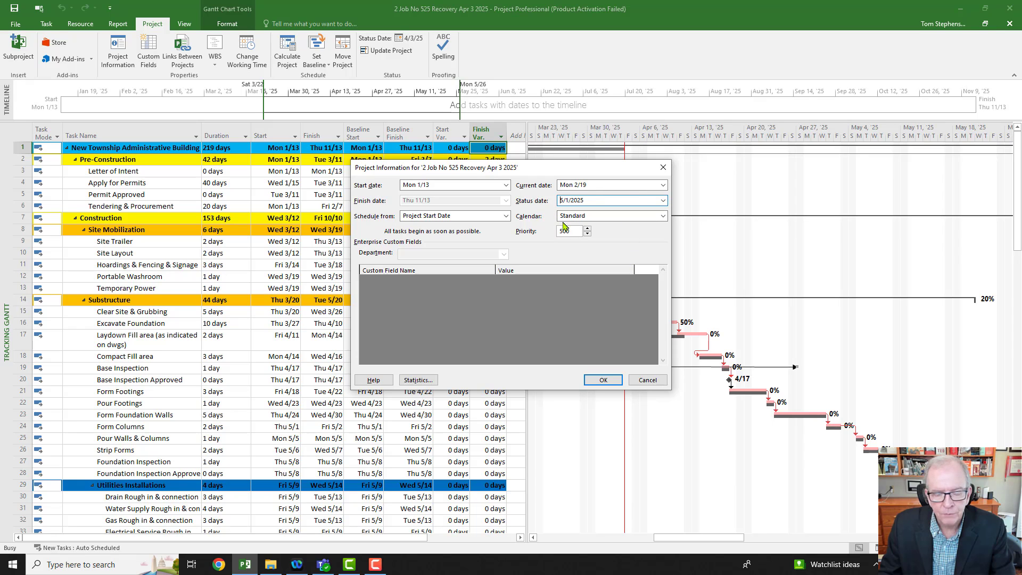
left_click(598, 383)
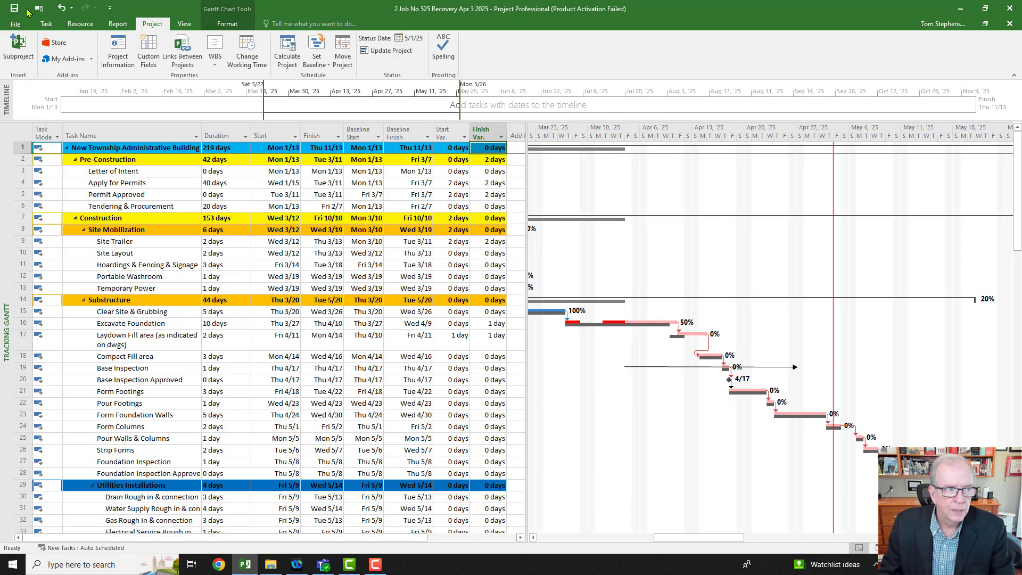
Step: Start saving a copy of the project in the New Township Project 525 folder, with the file name's leading number changed to 3
left_click(15, 24)
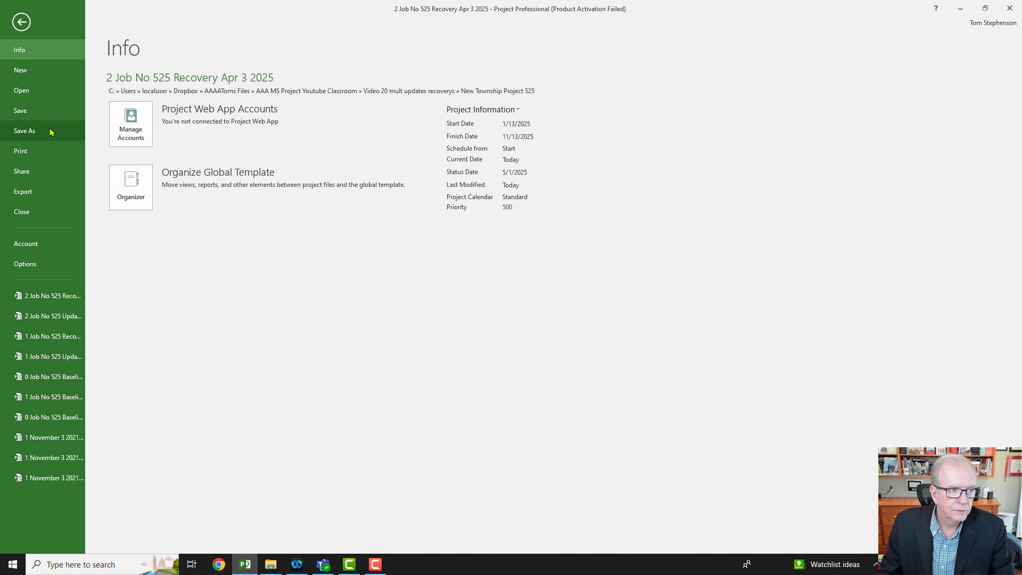
left_click(53, 131)
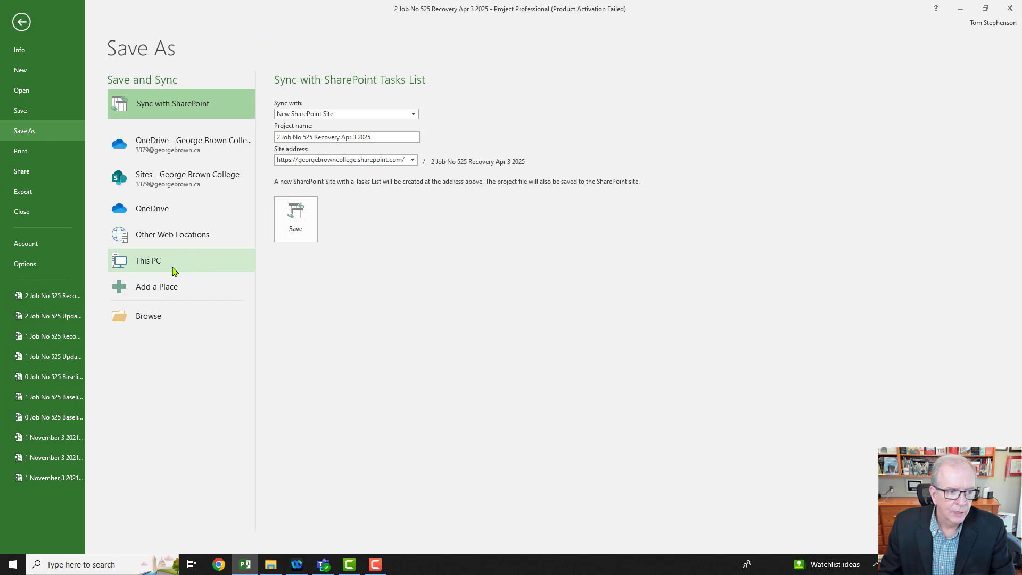
left_click(171, 266)
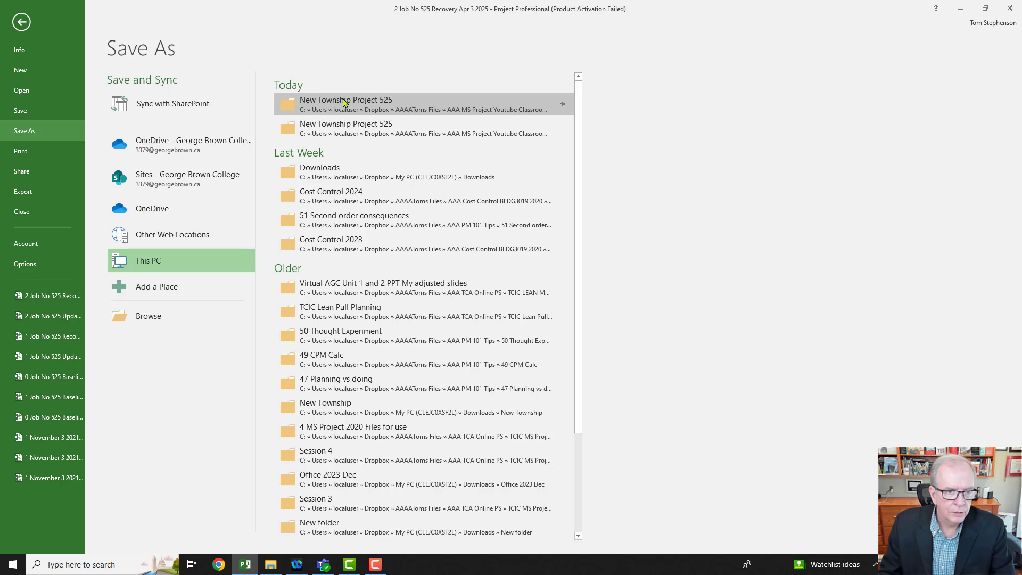
left_click(343, 102)
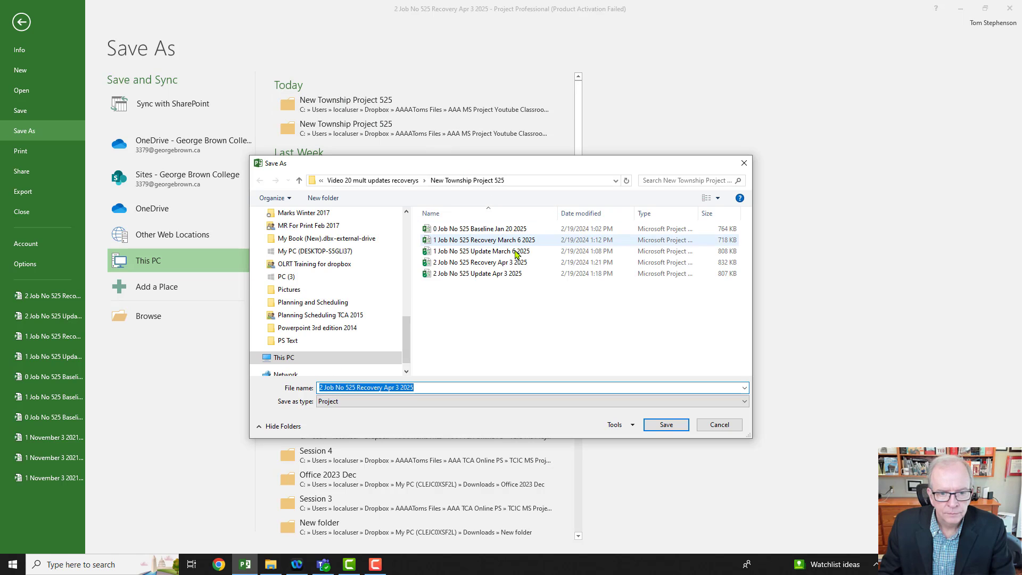
left_click(322, 387)
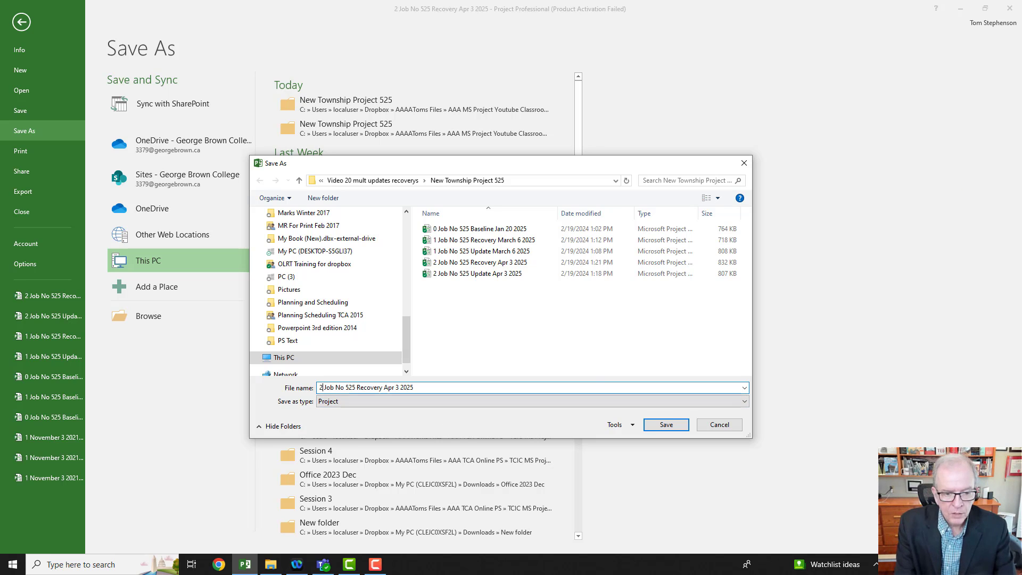
key("Delete")
key("Delete")
type("3")
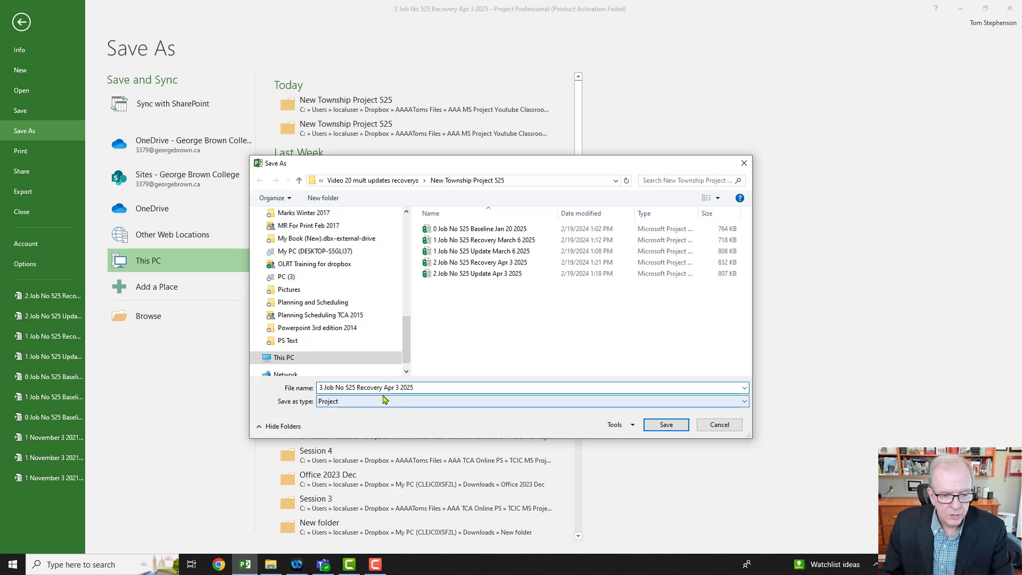
Step: Replace "Recovery" with "Update" in the new file name
left_click(384, 388)
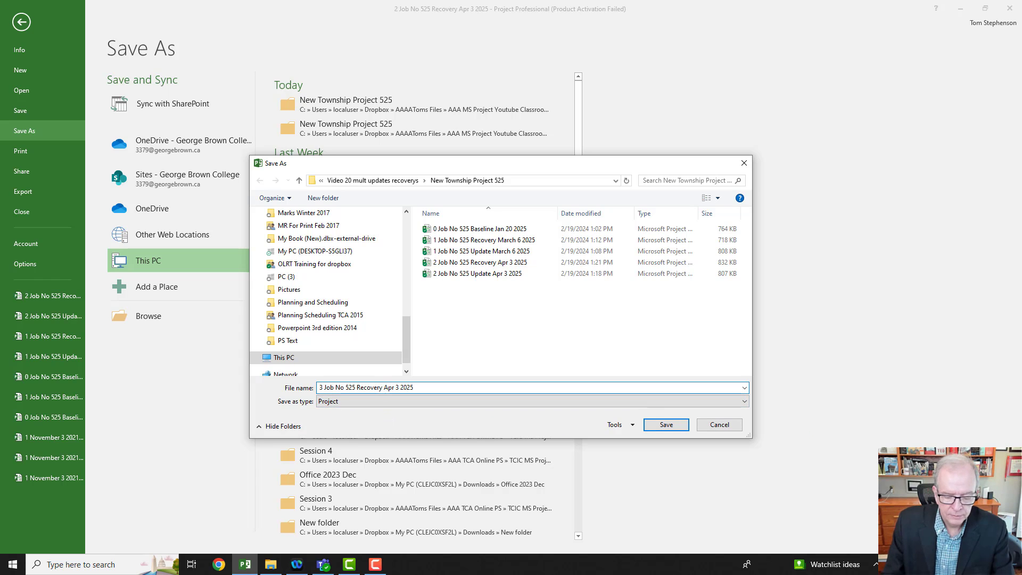
key("BackSpace")
key("BackSpace")
key("BackSpace")
key("BackSpace")
key("BackSpace")
key("BackSpace")
key("BackSpace")
key("BackSpace")
key("BackSpace")
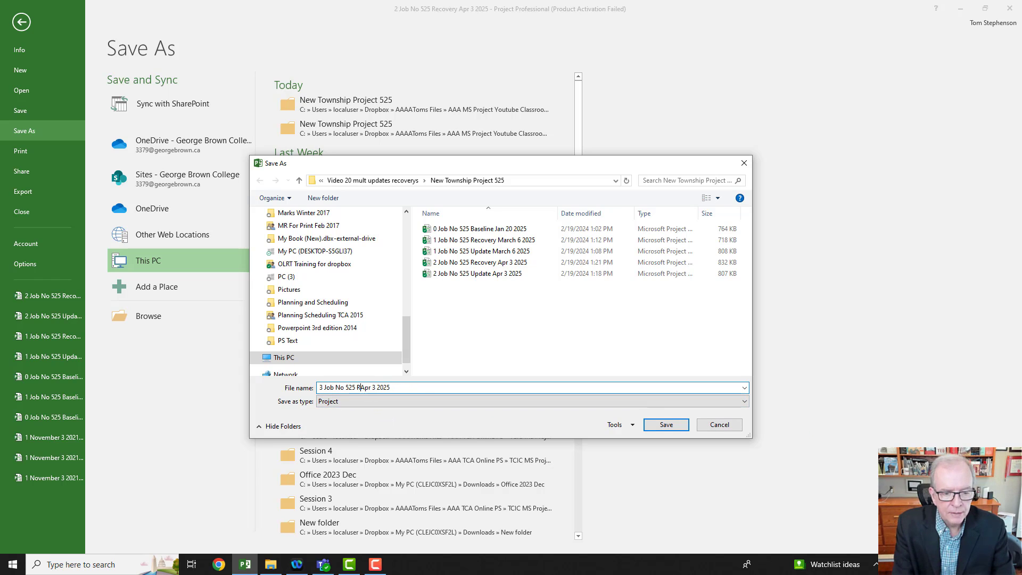
type("zup")
key("BackSpace")
key("BackSpace")
key("BackSpace")
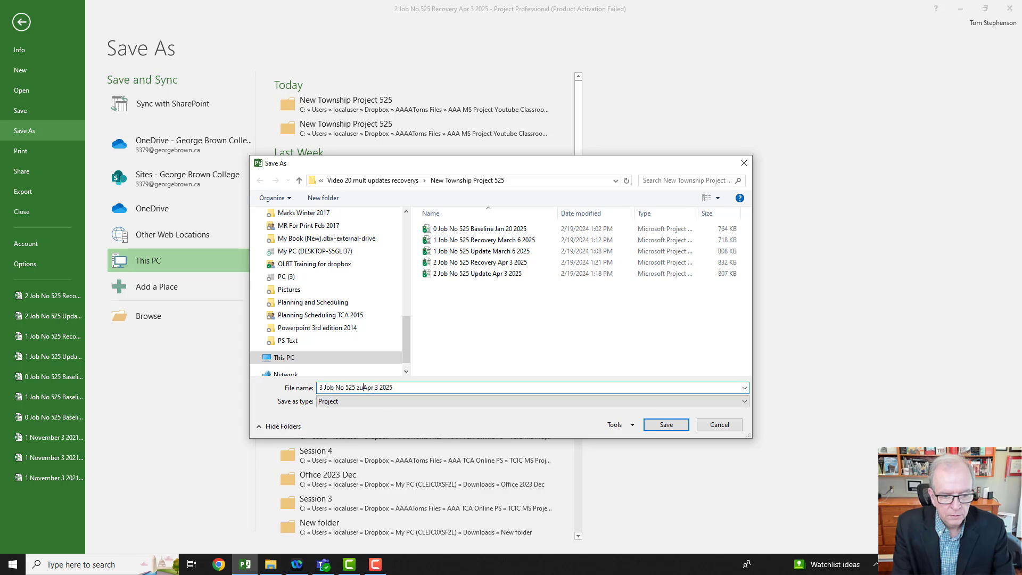
type("Update")
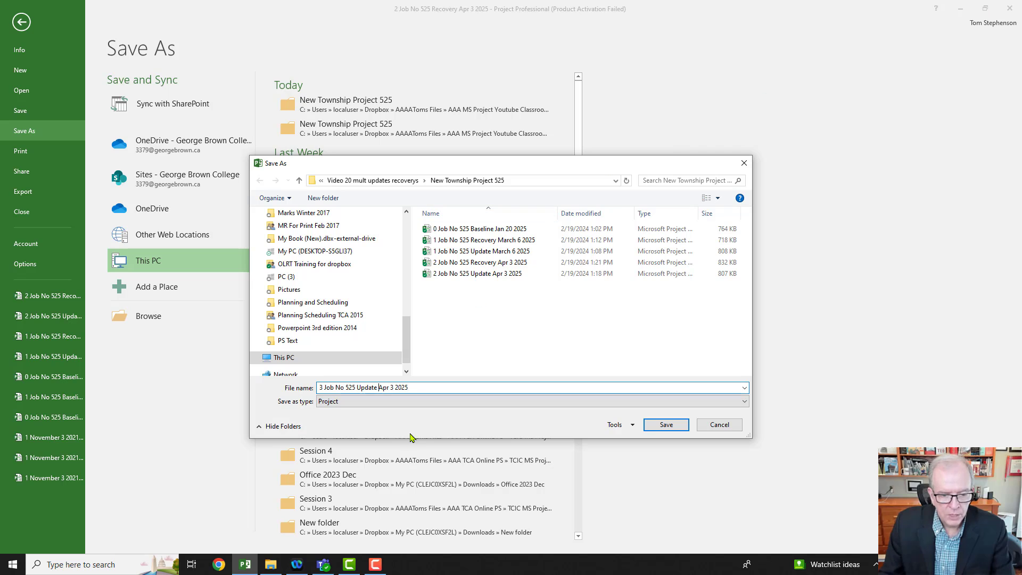
Step: Change the date in the file name to May 1 and save the copy as "3 Job No 525 Update May 1 2025"
left_click(393, 388)
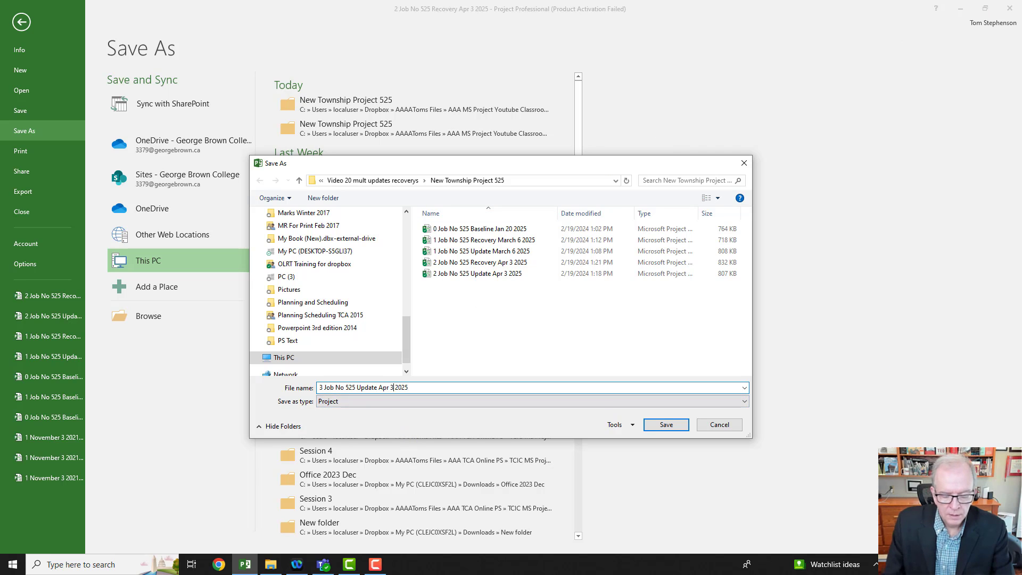
key("BackSpace")
key("BackSpace")
key("BackSpace")
key("BackSpace")
key("BackSpace")
key("BackSpace")
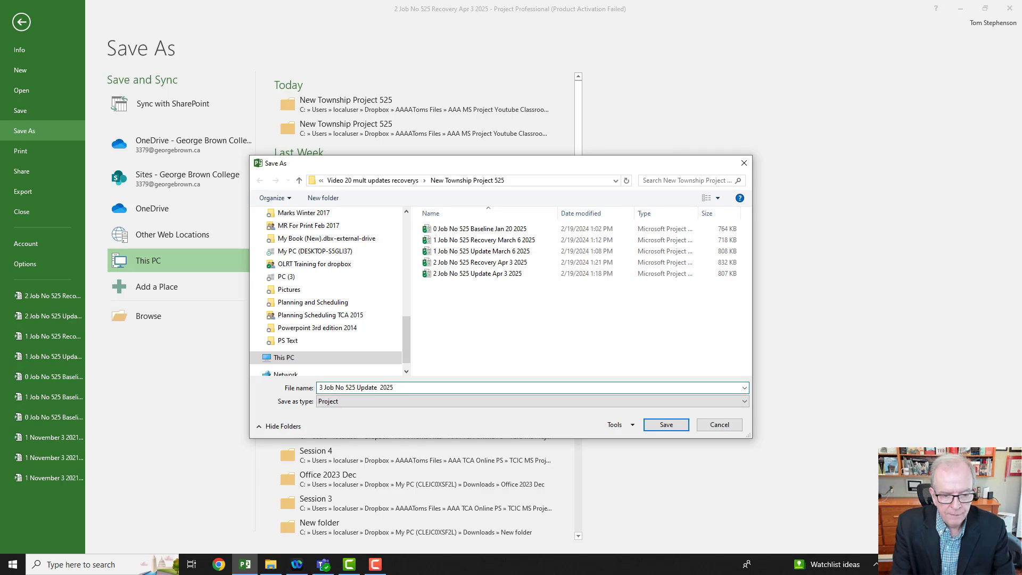
type("May 1")
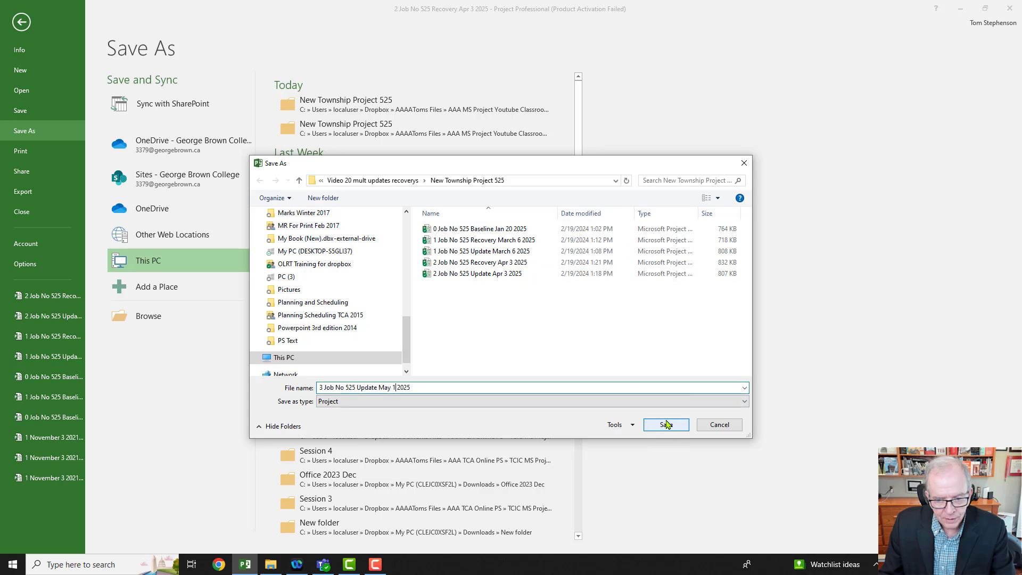
left_click(665, 425)
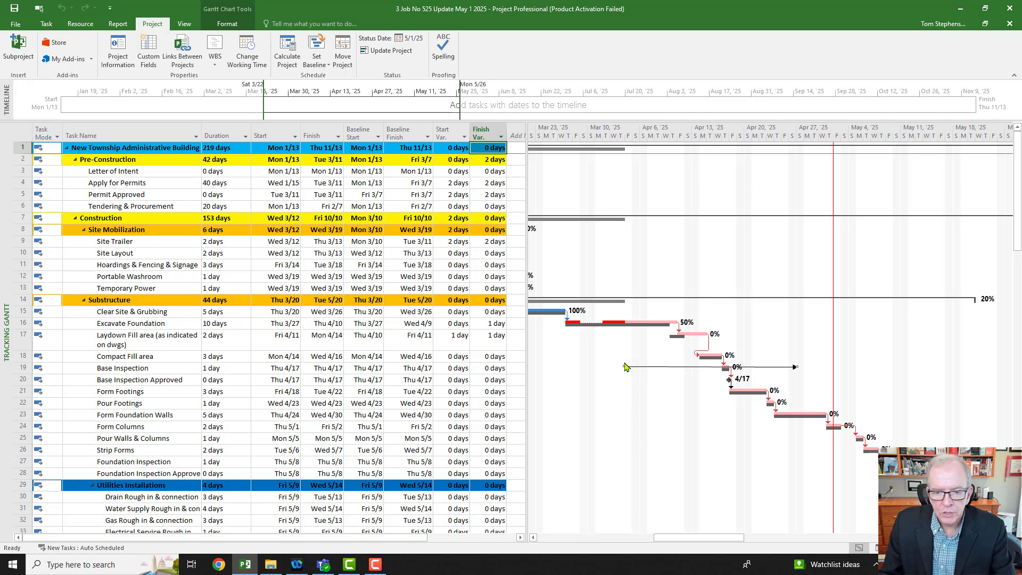
Step: Flip the drawn arrow to point from the May 1 status line back to April 3, and move the drawn vertical line to April 3
mouse_move(625, 366)
left_mouse_down()
mouse_move(632, 390)
mouse_move(772, 388)
mouse_move(815, 368)
mouse_move(852, 371)
mouse_move(627, 368)
left_mouse_up()
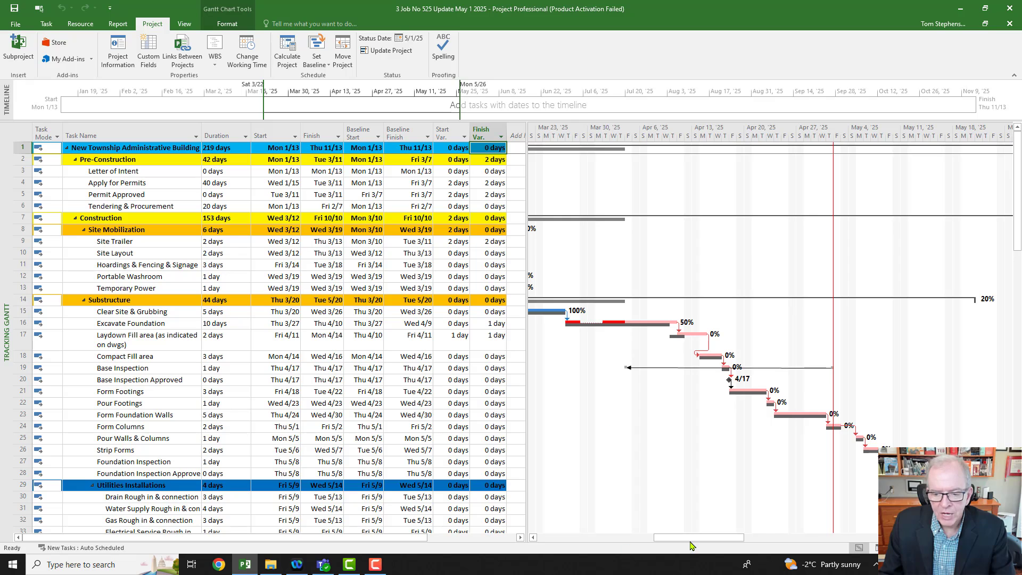
left_click_drag(691, 539, 659, 543)
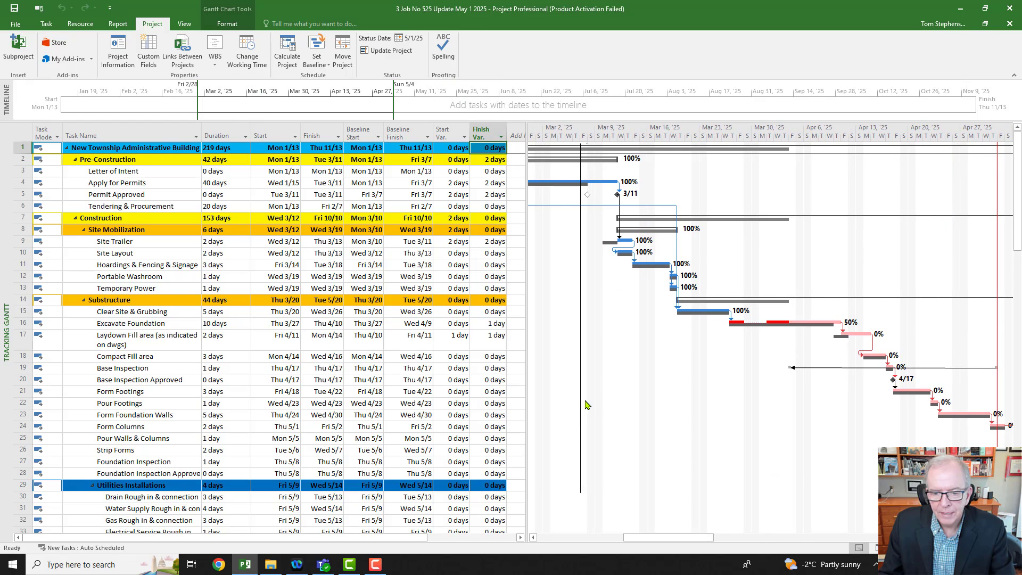
left_click_drag(580, 398, 790, 417)
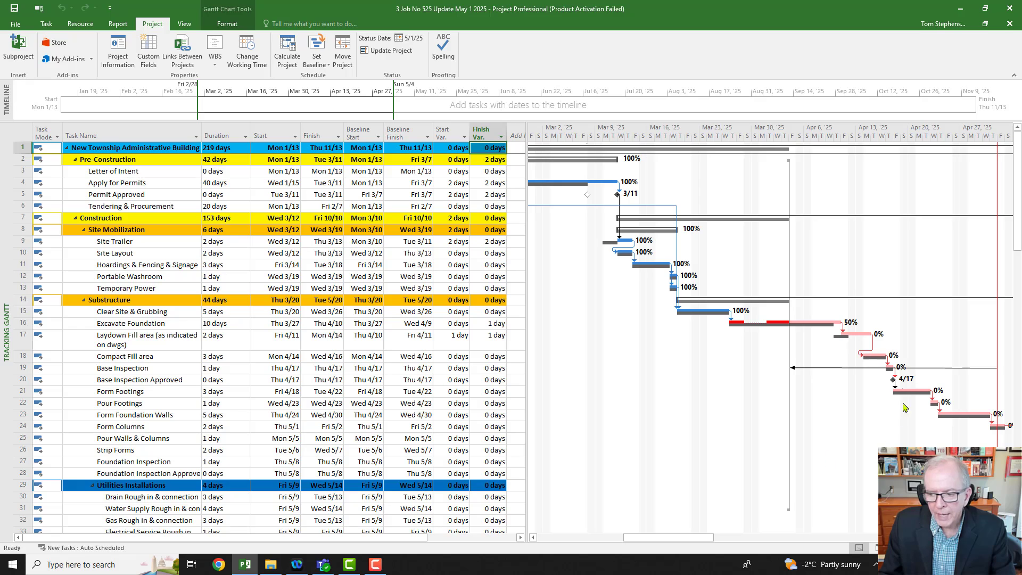